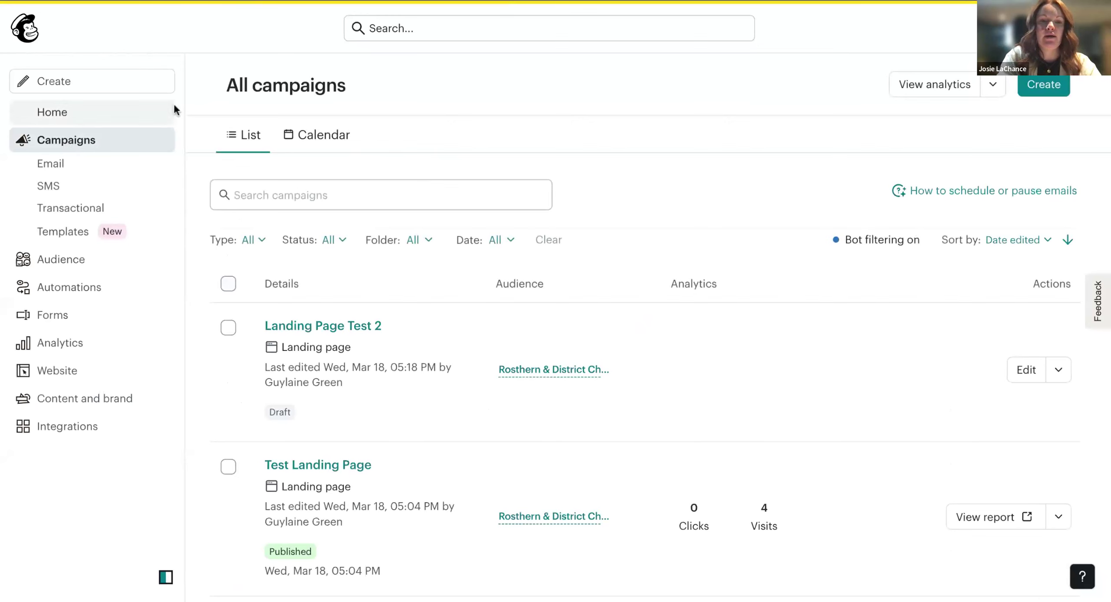
Create a new landing page named 'Test 123' for the chamber audience and begin building it.
{"action": "left_click", "coordinate": [1044, 89]}
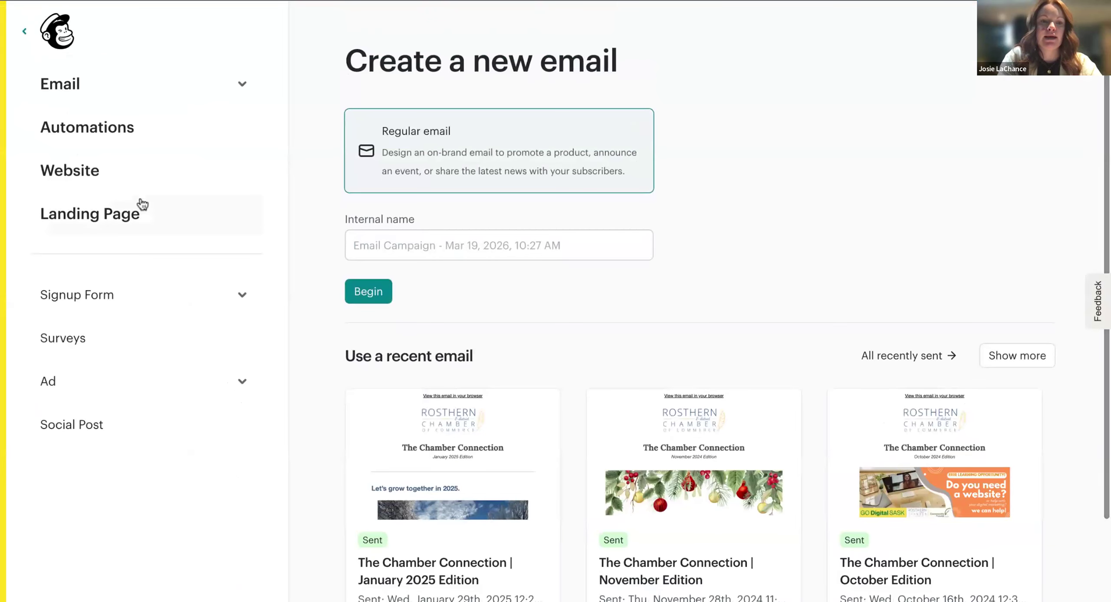
{"action": "left_click", "coordinate": [122, 220]}
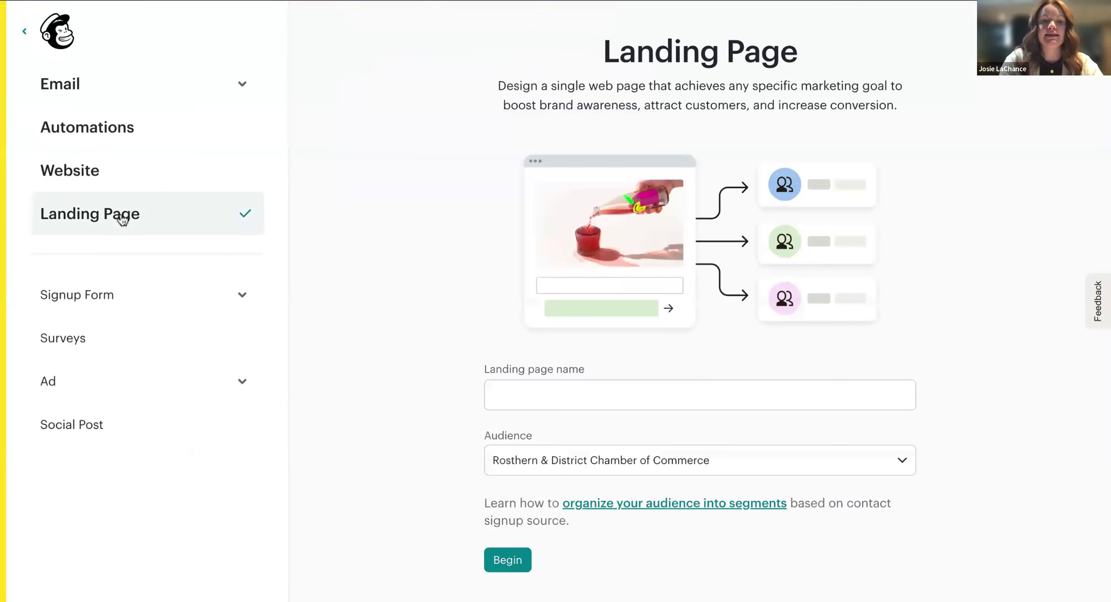
{"action": "left_click", "coordinate": [612, 395]}
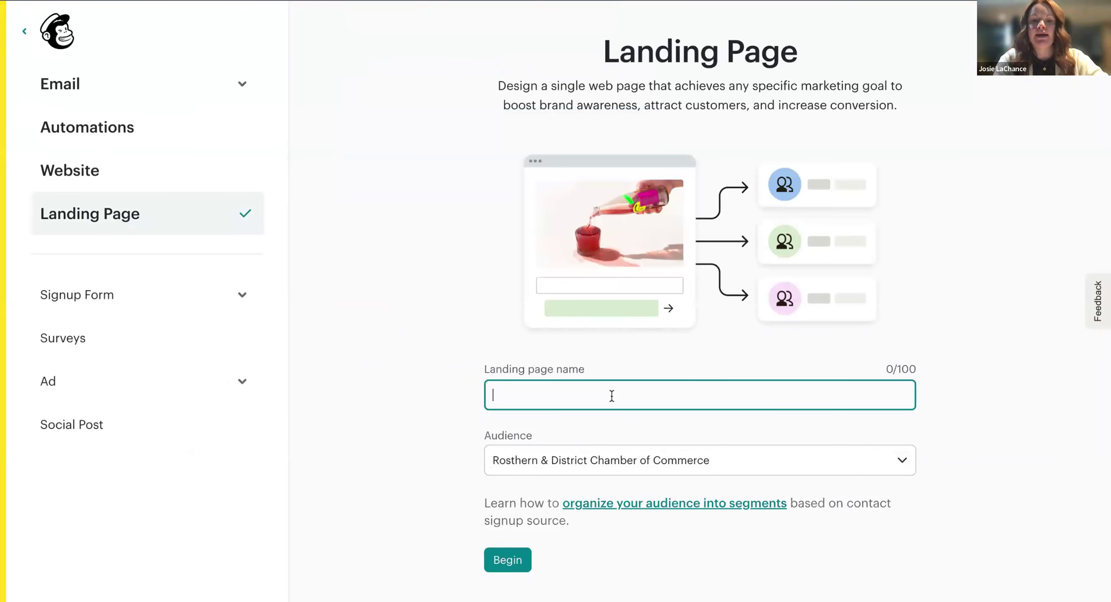
{"action": "type", "text": "Test 123"}
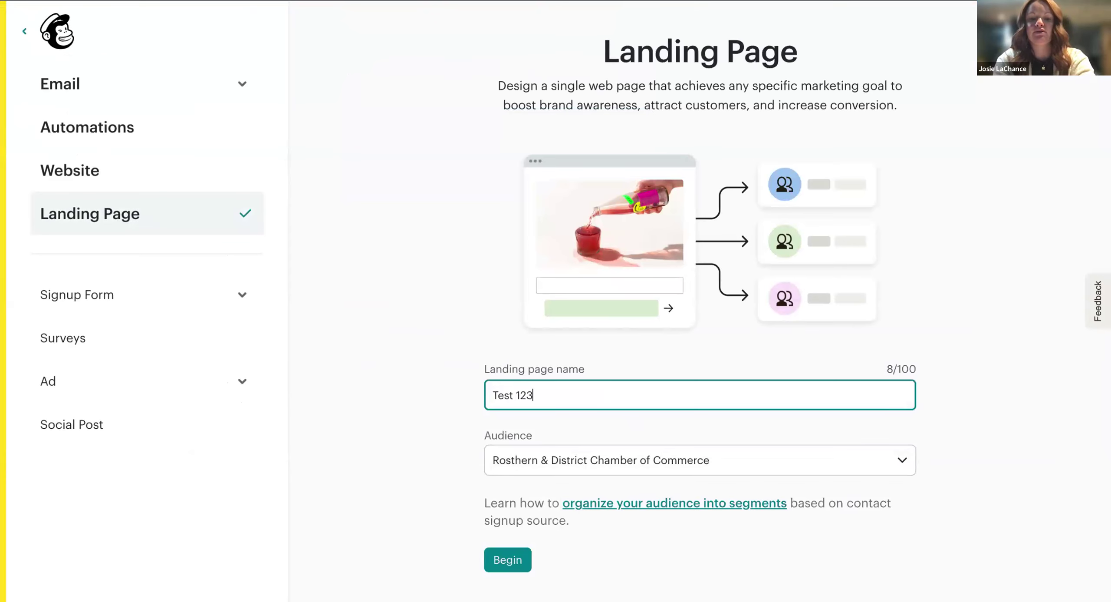
{"action": "left_click", "coordinate": [521, 556]}
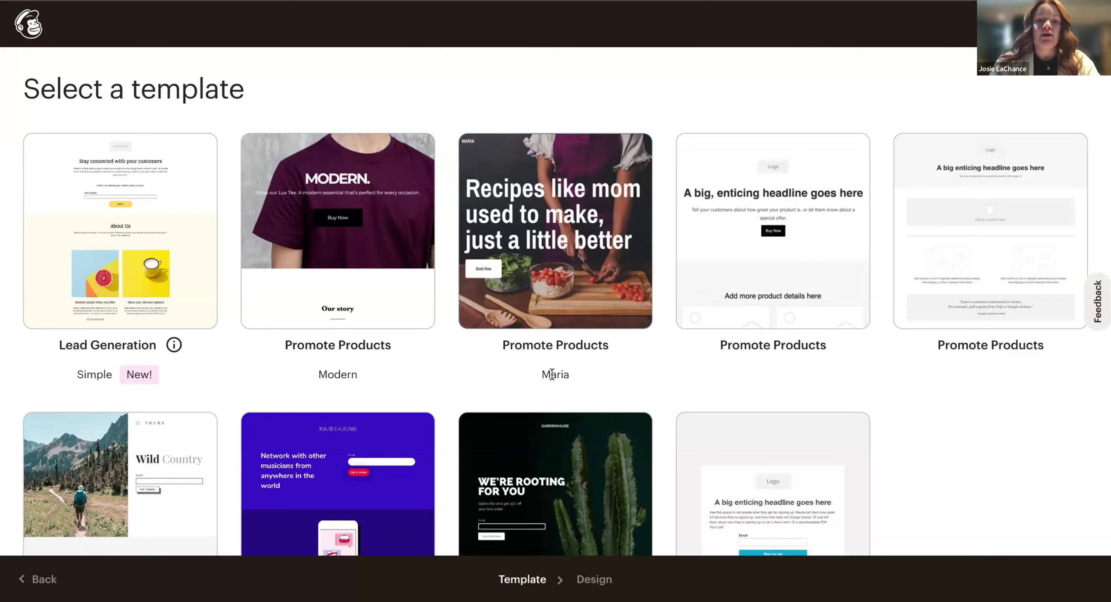
Pick the GardenHause 'We're rooting for you' Lead Generation cactus template from the gallery.
{"action": "scroll", "coordinate": [517, 372], "scroll_direction": "down", "scroll_amount": 1}
{"action": "scroll", "coordinate": [968, 389], "scroll_direction": "down", "scroll_amount": 1}
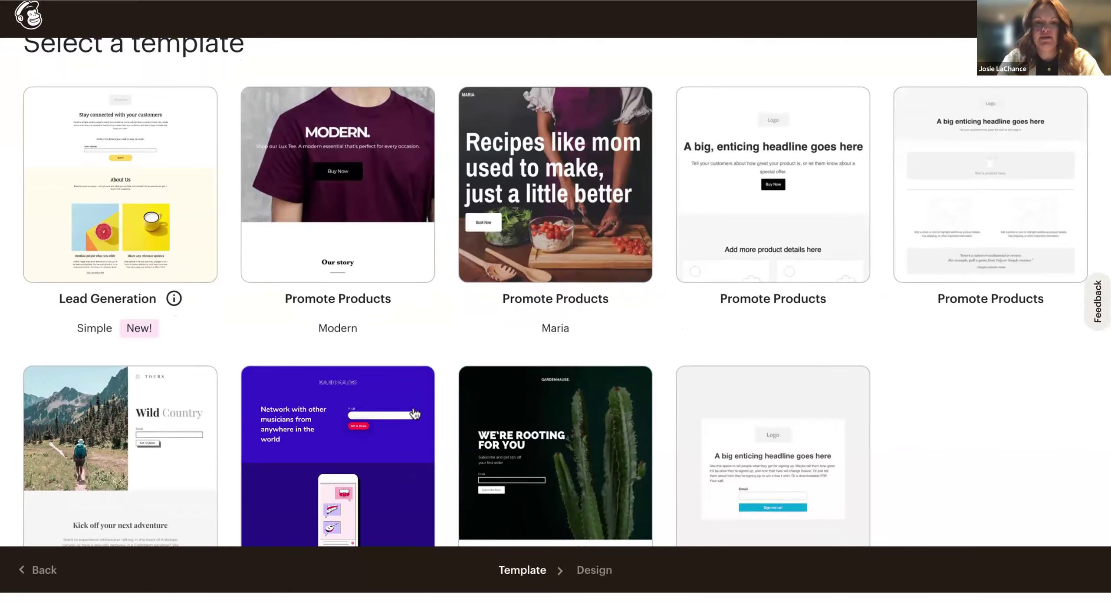
{"action": "scroll", "coordinate": [415, 413], "scroll_direction": "up", "scroll_amount": 1}
{"action": "scroll", "coordinate": [523, 383], "scroll_direction": "down", "scroll_amount": 2}
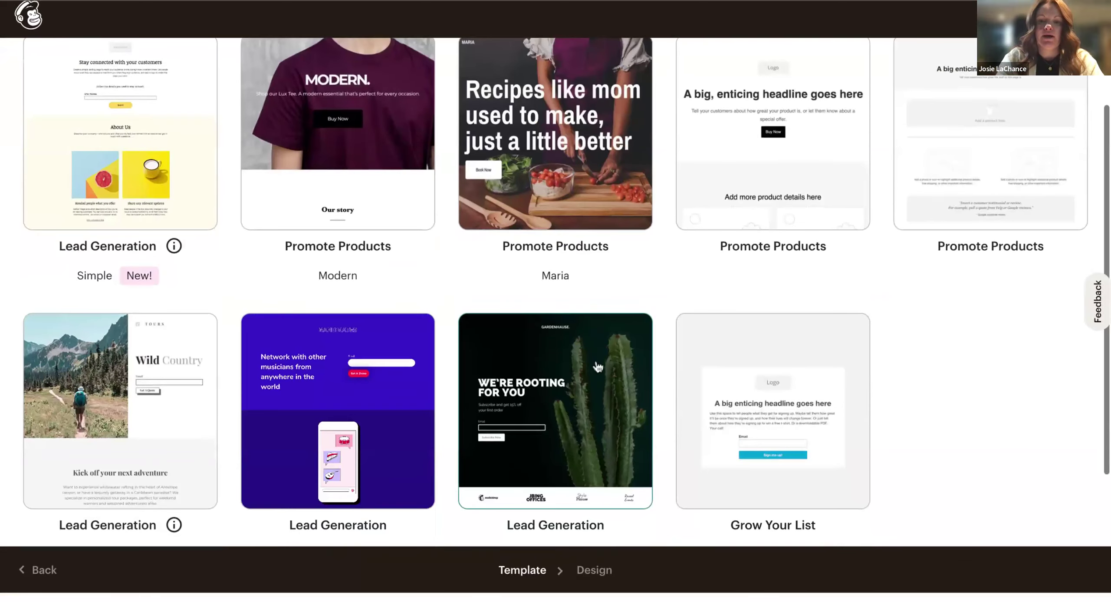
{"action": "scroll", "coordinate": [598, 367], "scroll_direction": "down", "scroll_amount": 1}
{"action": "scroll", "coordinate": [603, 382], "scroll_direction": "up", "scroll_amount": 2}
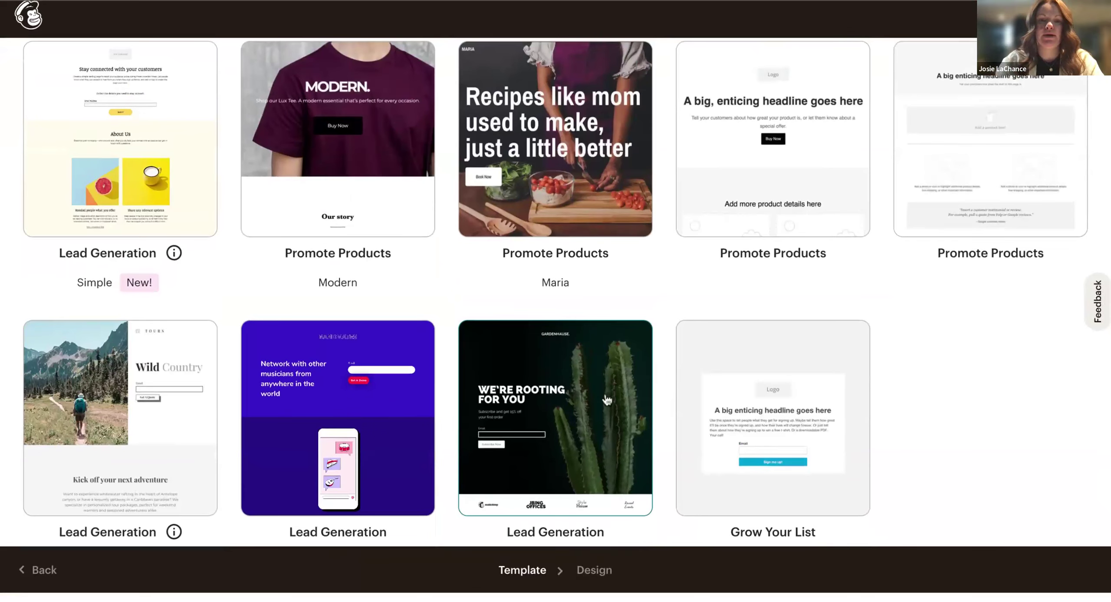
{"action": "left_click", "coordinate": [604, 382]}
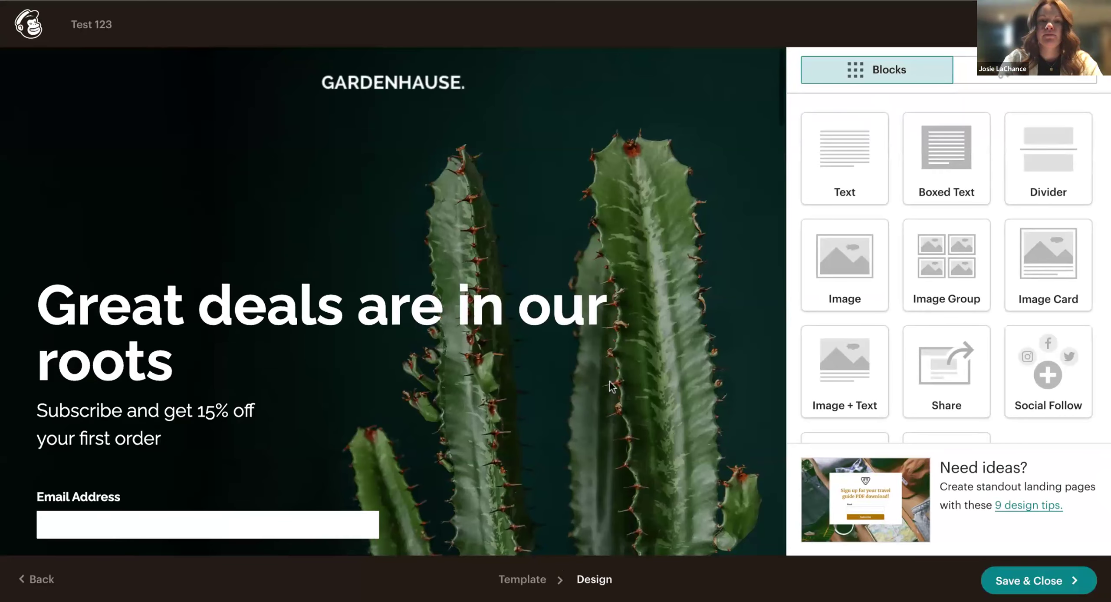
{"action": "scroll", "coordinate": [611, 385], "scroll_direction": "down", "scroll_amount": 1}
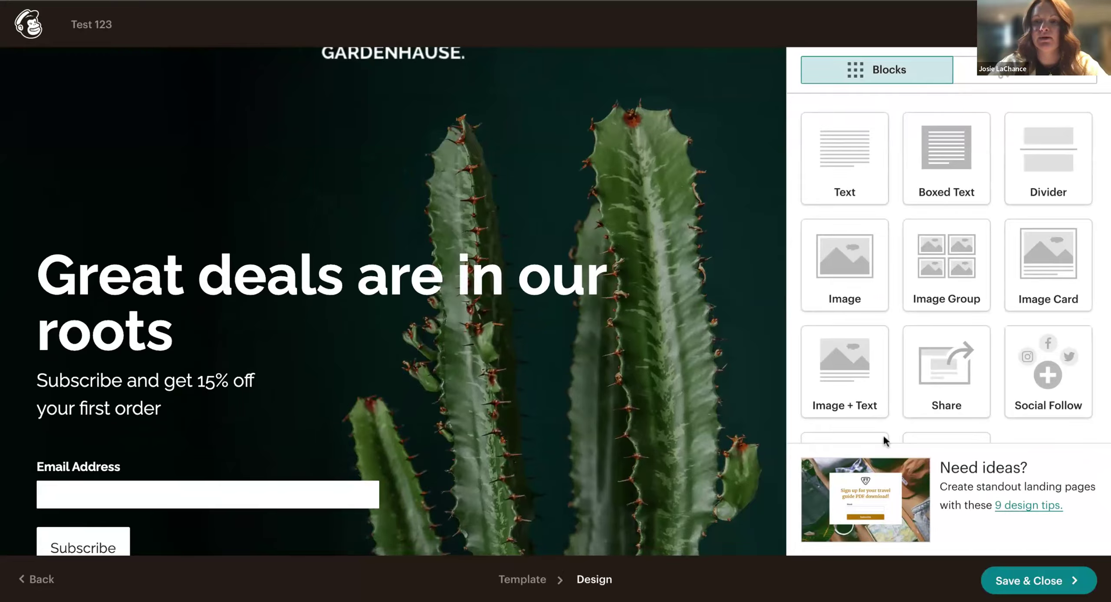
{"action": "scroll", "coordinate": [509, 265], "scroll_direction": "down", "scroll_amount": 5}
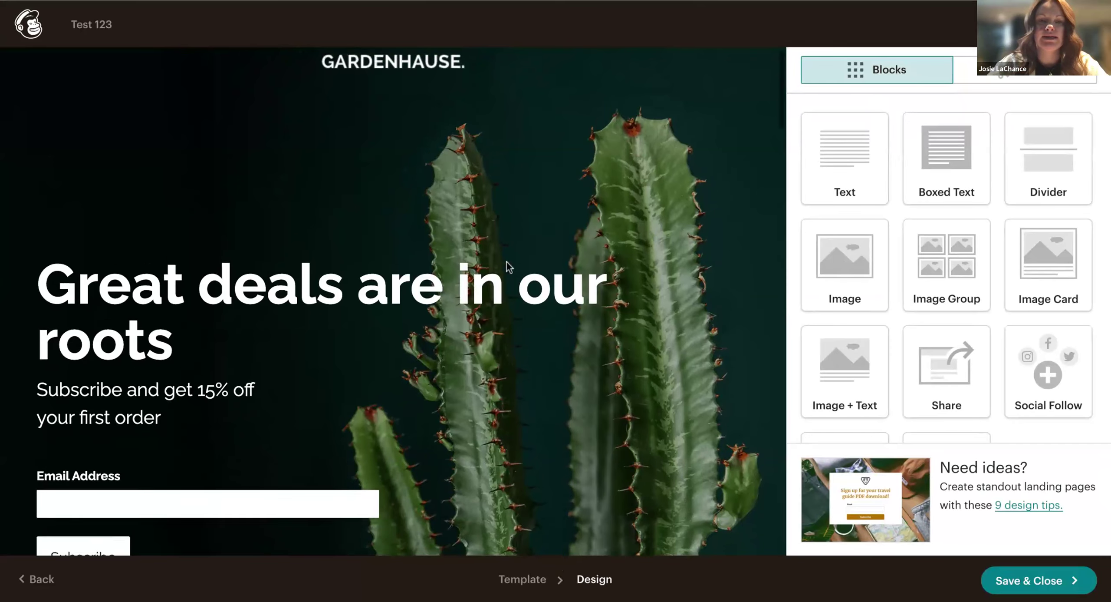
{"action": "scroll", "coordinate": [509, 266], "scroll_direction": "down", "scroll_amount": 13}
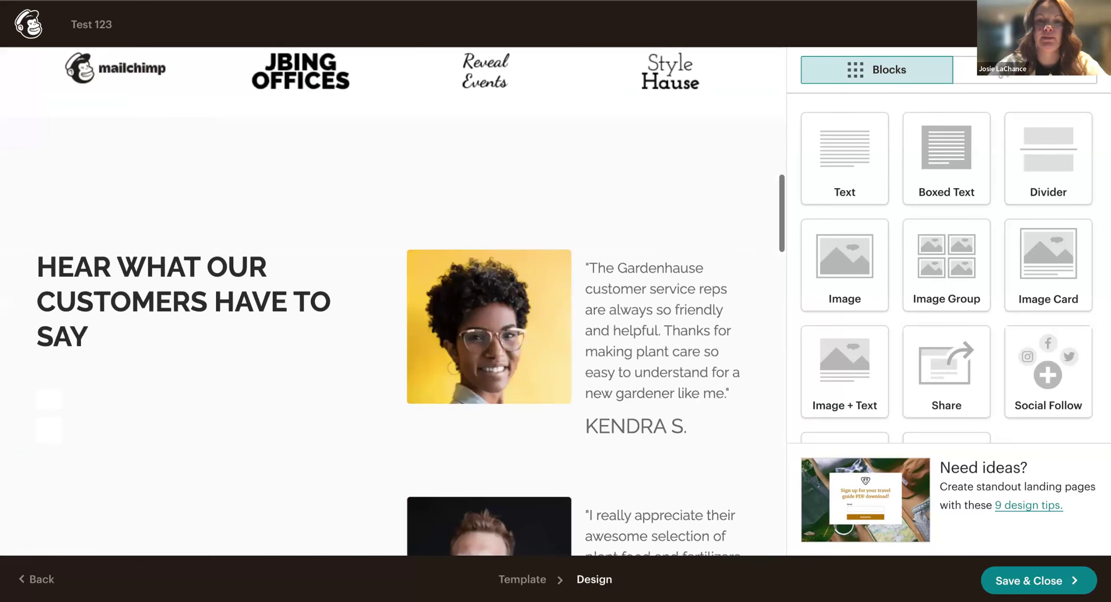
{"action": "scroll", "coordinate": [509, 266], "scroll_direction": "down", "scroll_amount": 15}
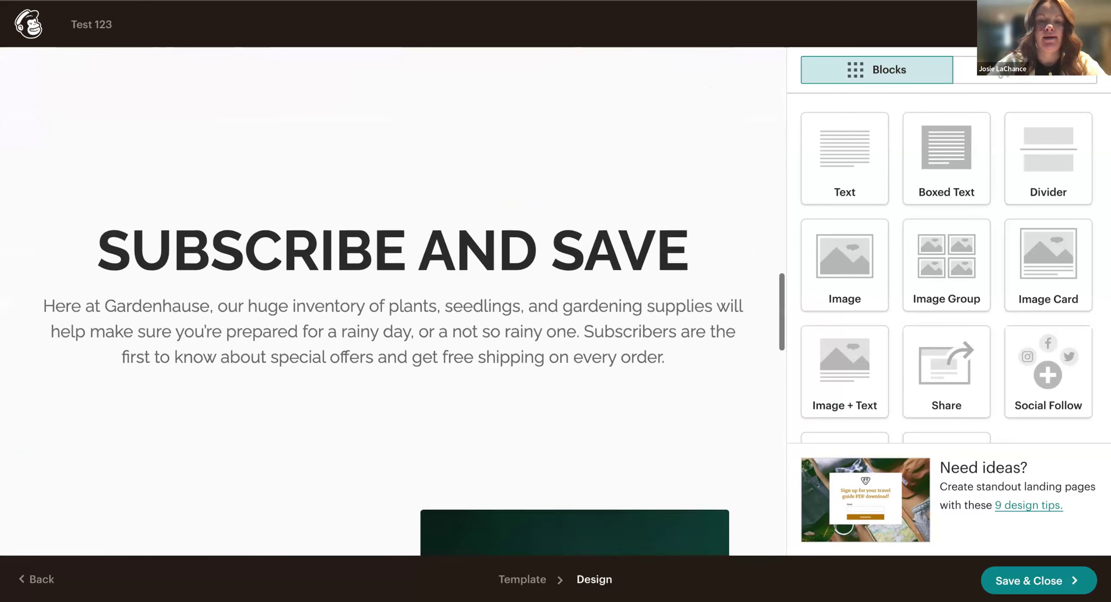
{"action": "scroll", "coordinate": [393, 301], "scroll_direction": "down", "scroll_amount": 12}
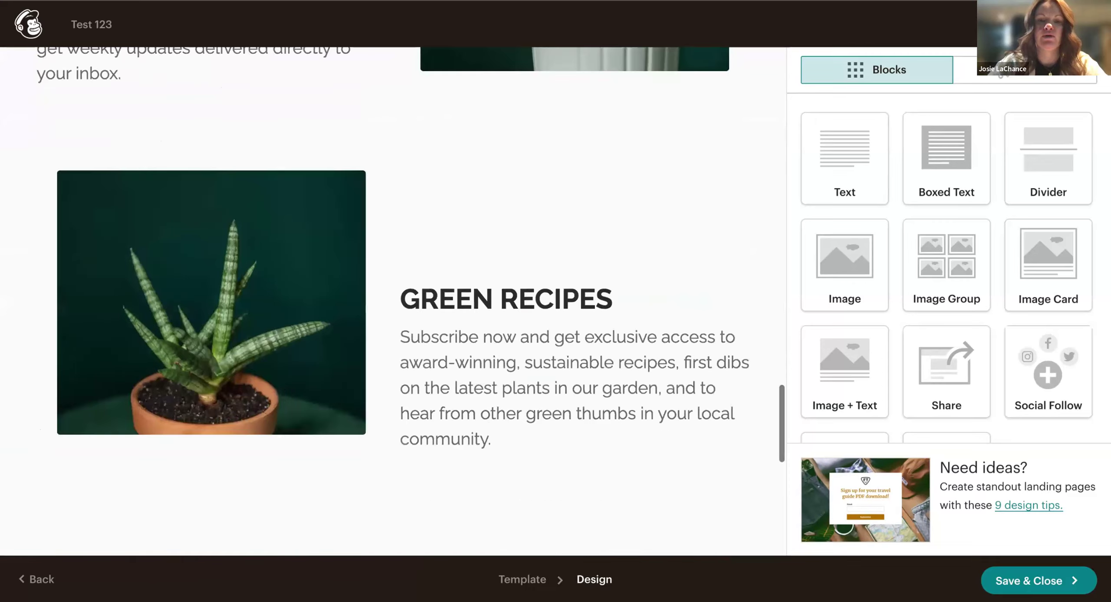
{"action": "scroll", "coordinate": [393, 301], "scroll_direction": "down", "scroll_amount": 6}
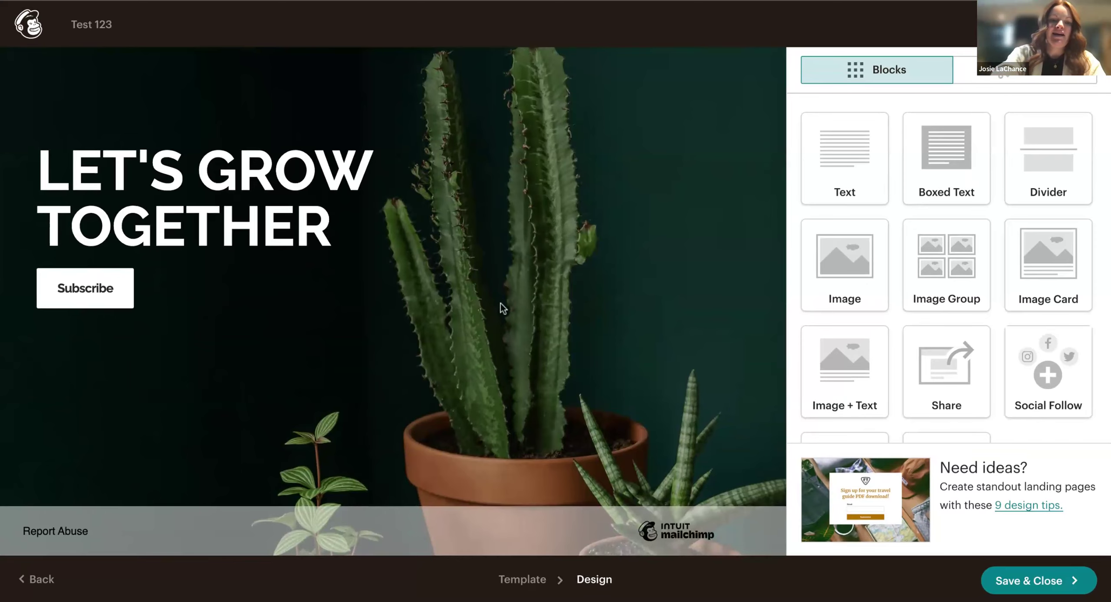
{"action": "scroll", "coordinate": [502, 308], "scroll_direction": "up", "scroll_amount": 15}
{"action": "scroll", "coordinate": [393, 301], "scroll_direction": "up", "scroll_amount": 10}
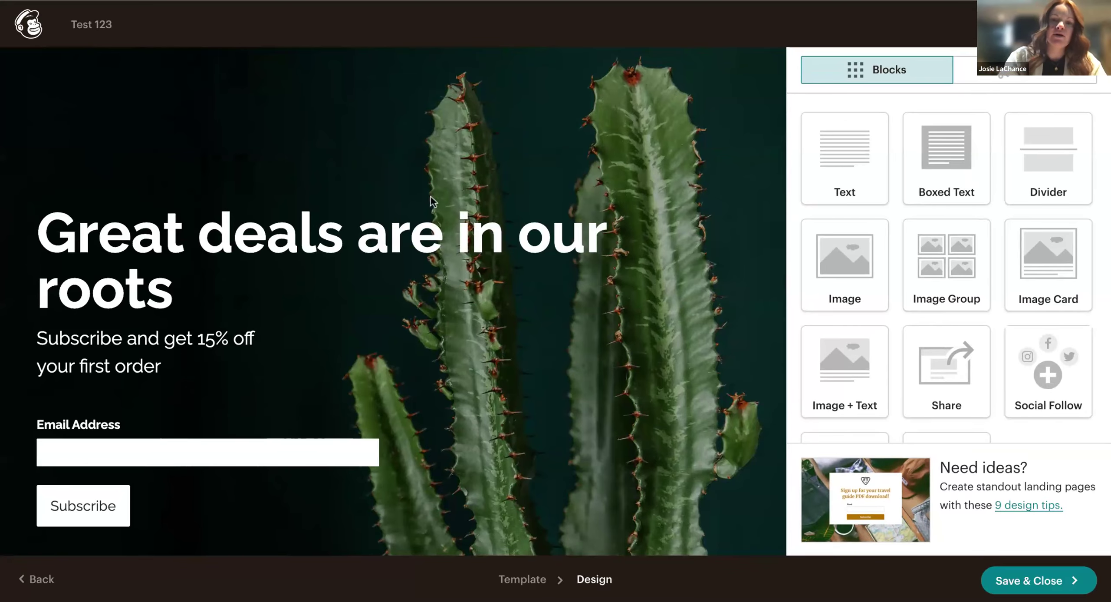
{"action": "scroll", "coordinate": [545, 346], "scroll_direction": "down", "scroll_amount": 5}
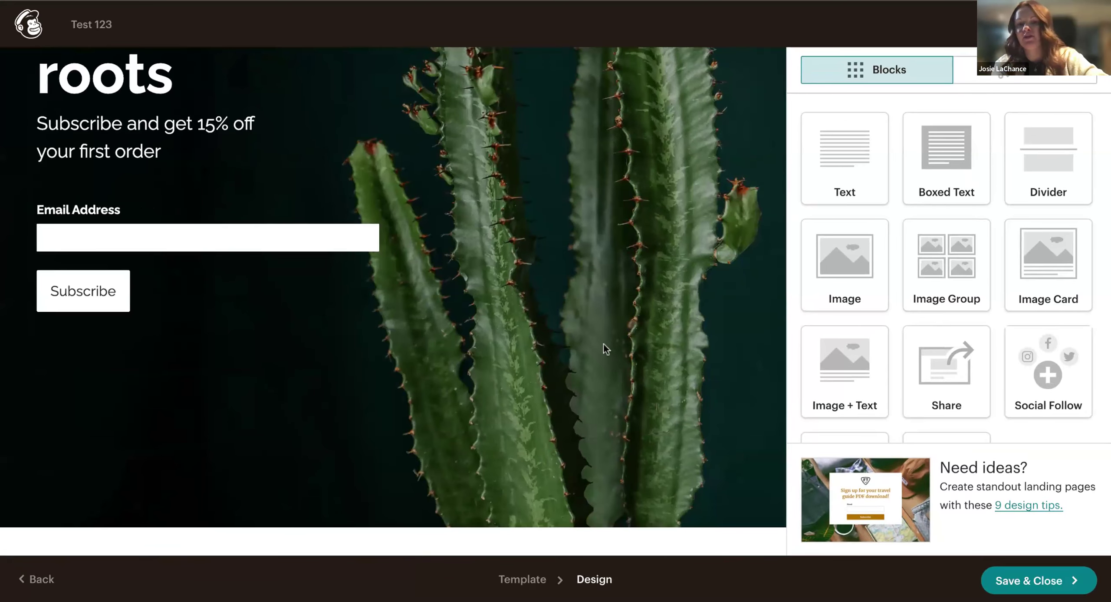
{"action": "scroll", "coordinate": [520, 191], "scroll_direction": "up", "scroll_amount": 6}
{"action": "scroll", "coordinate": [575, 252], "scroll_direction": "down", "scroll_amount": 5}
{"action": "scroll", "coordinate": [575, 252], "scroll_direction": "up", "scroll_amount": 3}
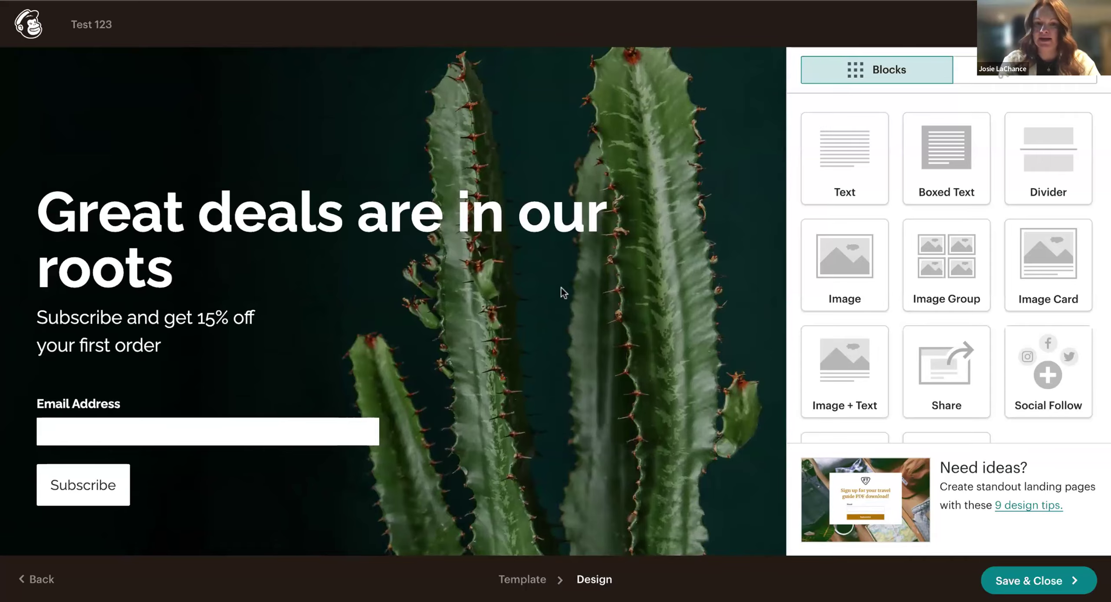
{"action": "scroll", "coordinate": [563, 292], "scroll_direction": "down", "scroll_amount": 20}
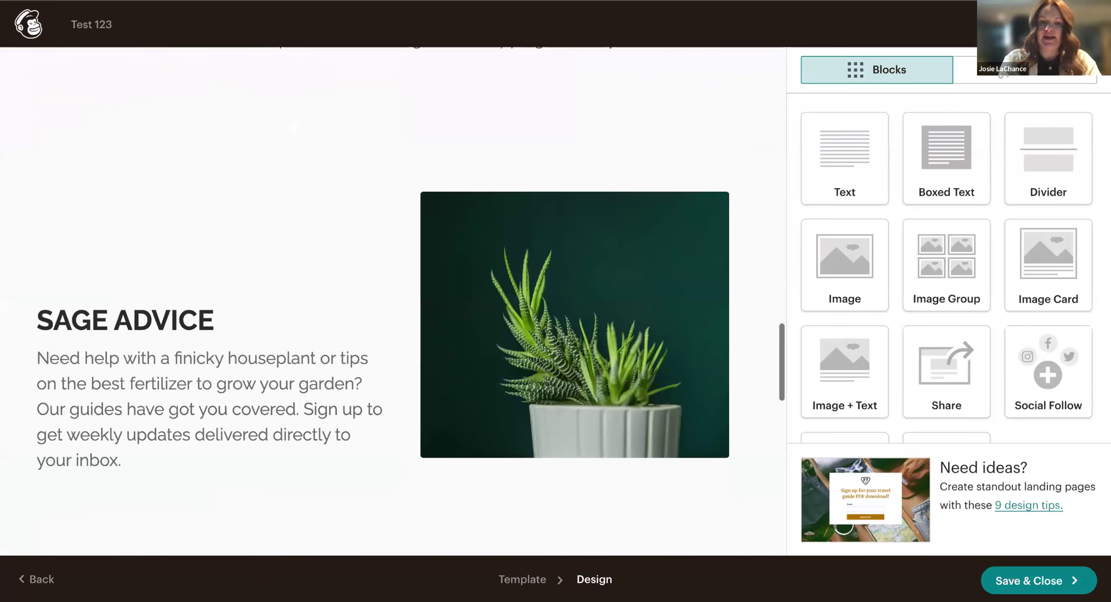
{"action": "scroll", "coordinate": [393, 301], "scroll_direction": "down", "scroll_amount": 5}
{"action": "scroll", "coordinate": [392, 301], "scroll_direction": "up", "scroll_amount": 6}
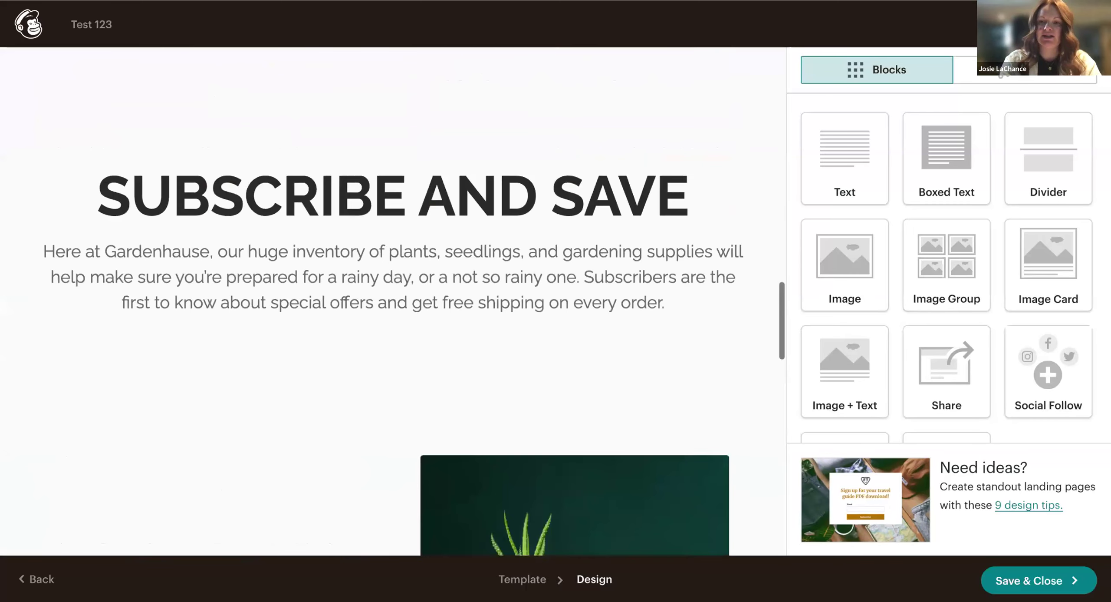
{"action": "scroll", "coordinate": [247, 215], "scroll_direction": "up", "scroll_amount": 10}
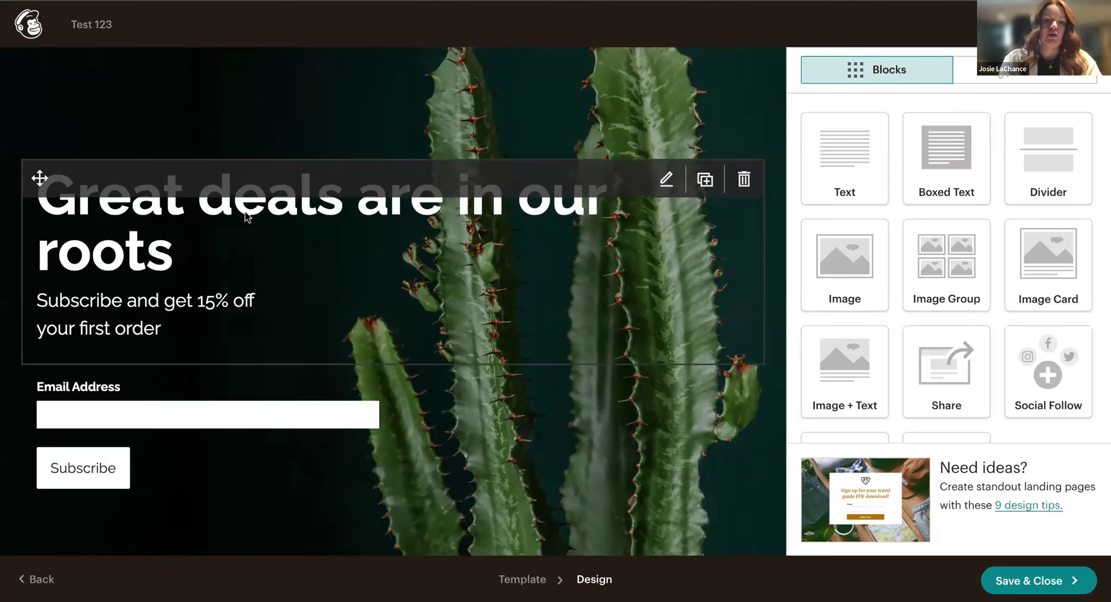
Replace the headline 'Great deals are in our roots' with 'Deals directly to your inbox!'.
{"action": "left_click", "coordinate": [223, 221]}
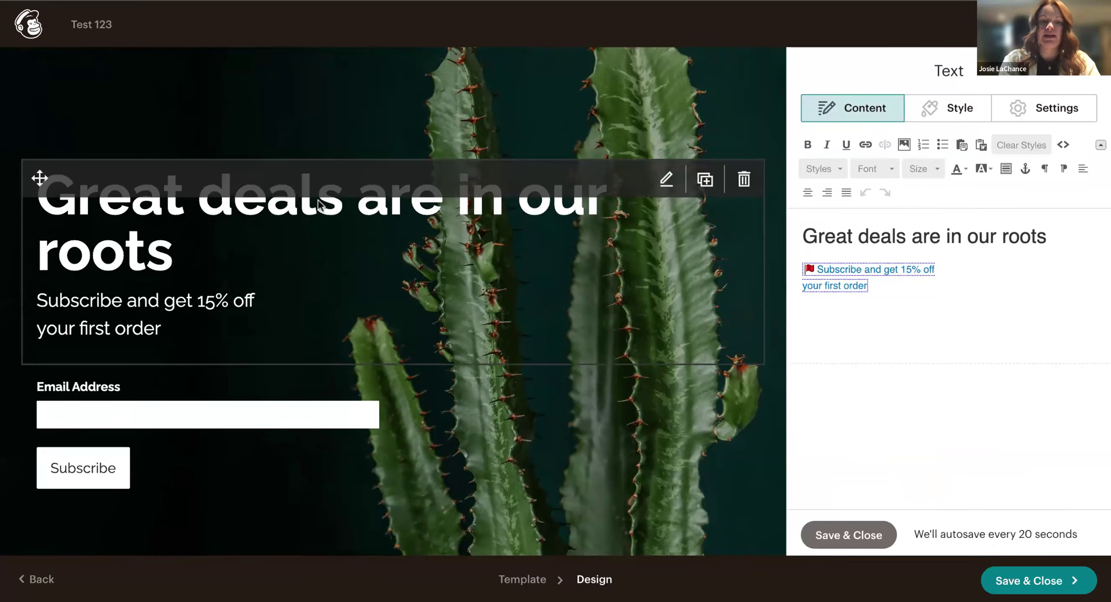
{"action": "triple_click", "coordinate": [853, 236]}
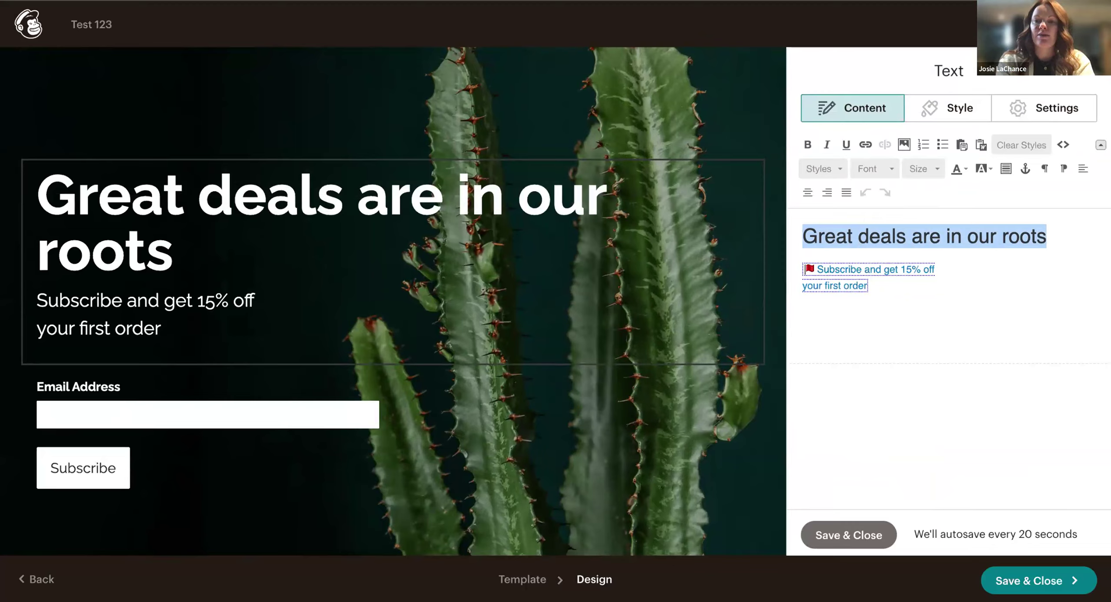
{"action": "left_click", "coordinate": [1040, 243]}
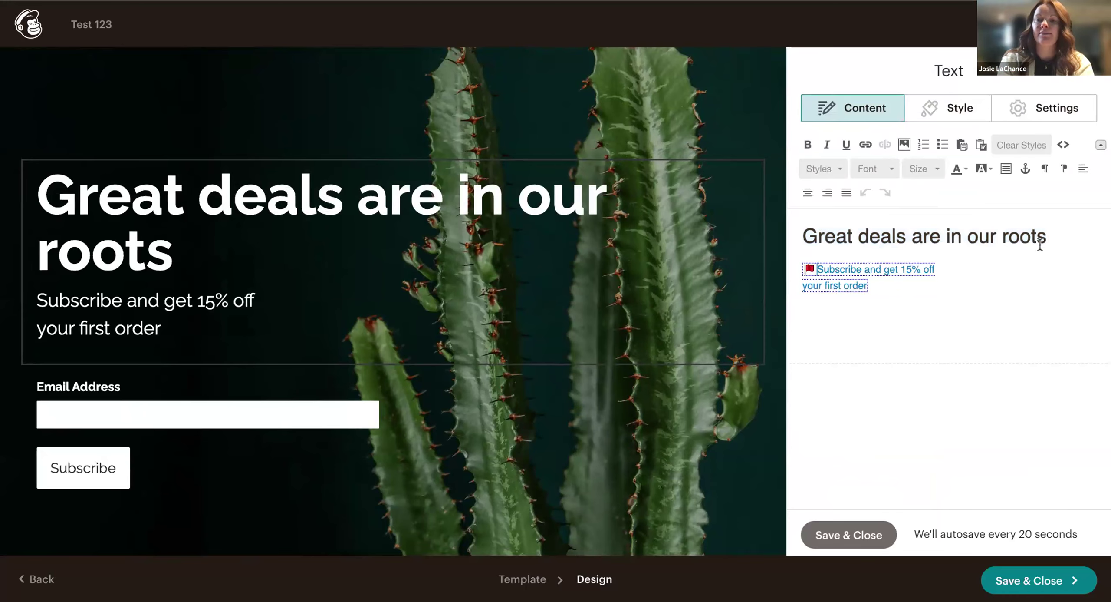
{"action": "left_click_drag", "start_coordinate": [1056, 236], "coordinate": [907, 236]}
{"action": "left_click_drag", "start_coordinate": [1059, 236], "coordinate": [818, 219]}
{"action": "type", "text": "Sign up"}
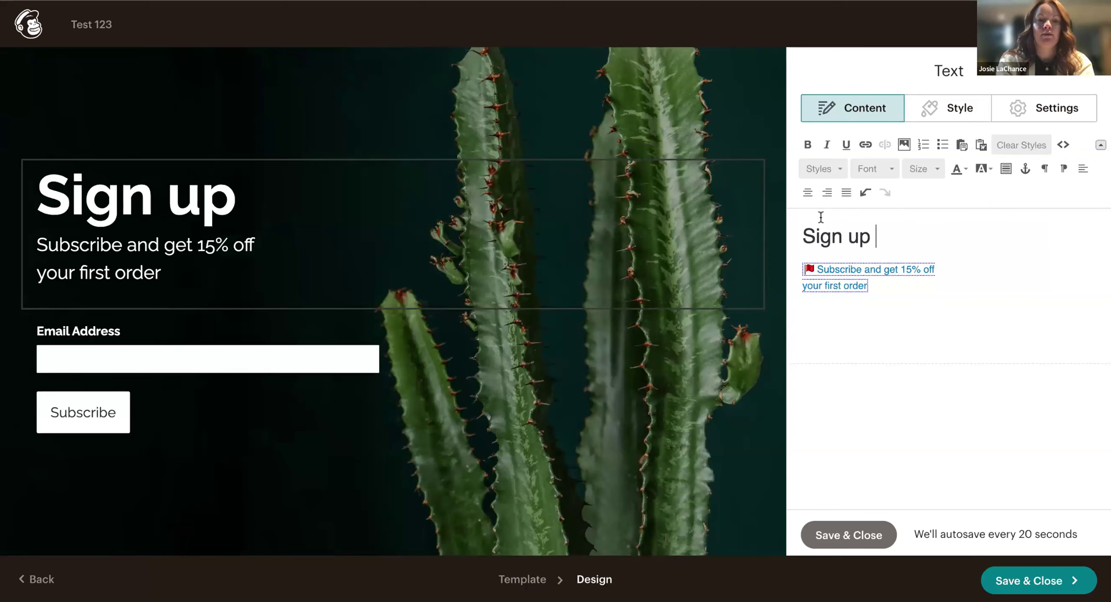
{"action": "key", "text": "BackSpace"}
{"action": "key", "text": "BackSpace"}
{"action": "key", "text": "BackSpace"}
{"action": "key", "text": "BackSpace"}
{"action": "key", "text": "BackSpace"}
{"action": "key", "text": "BackSpace"}
{"action": "key", "text": "BackSpace"}
{"action": "key", "text": "BackSpace"}
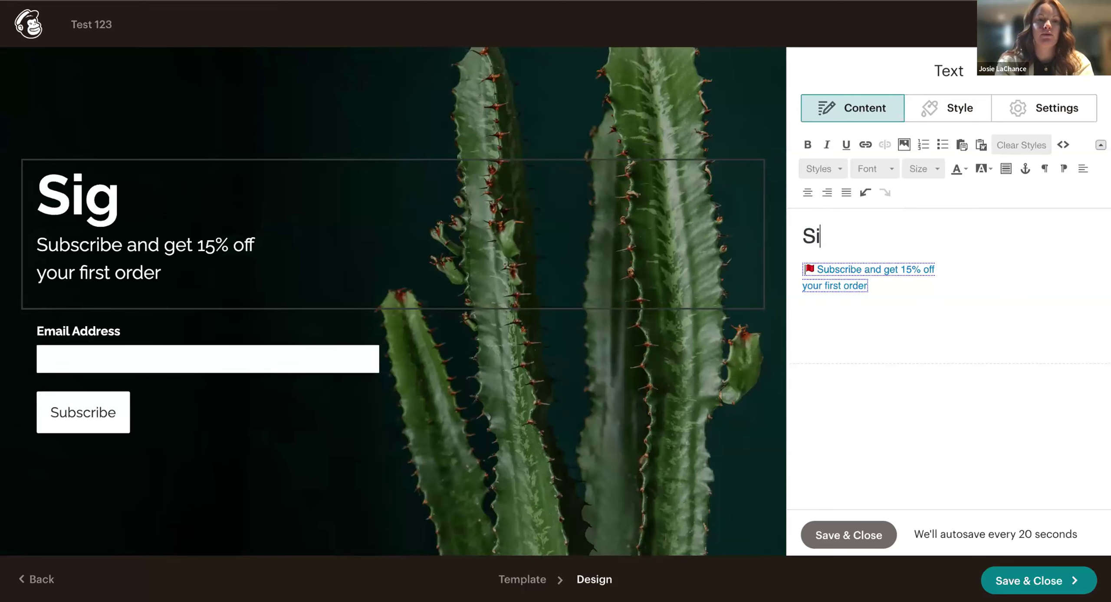
{"action": "type", "text": "Deals dire"}
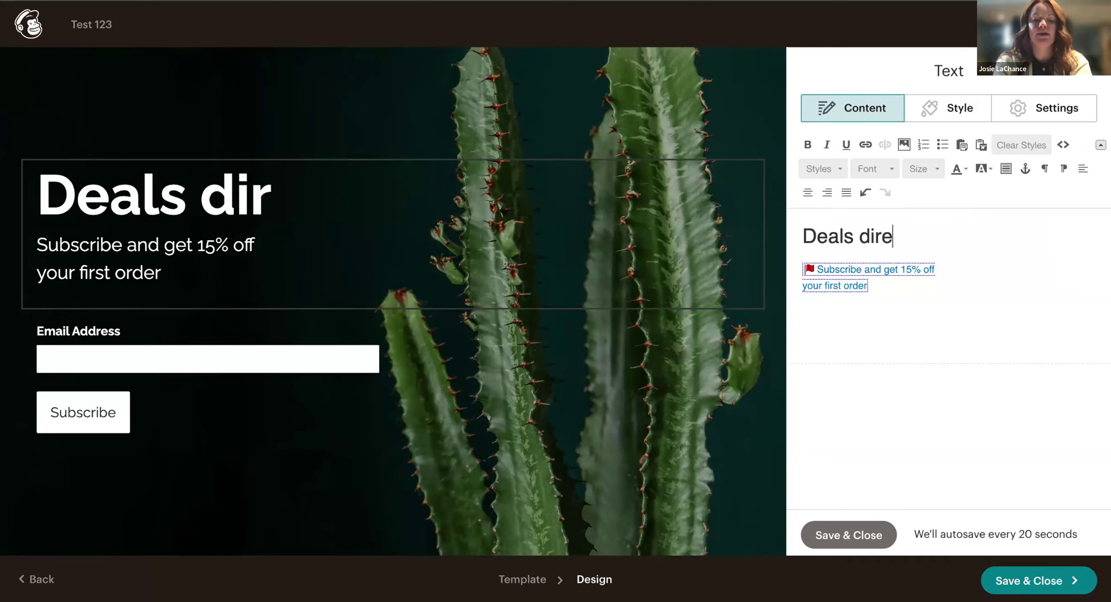
{"action": "type", "text": "ctly to your i"}
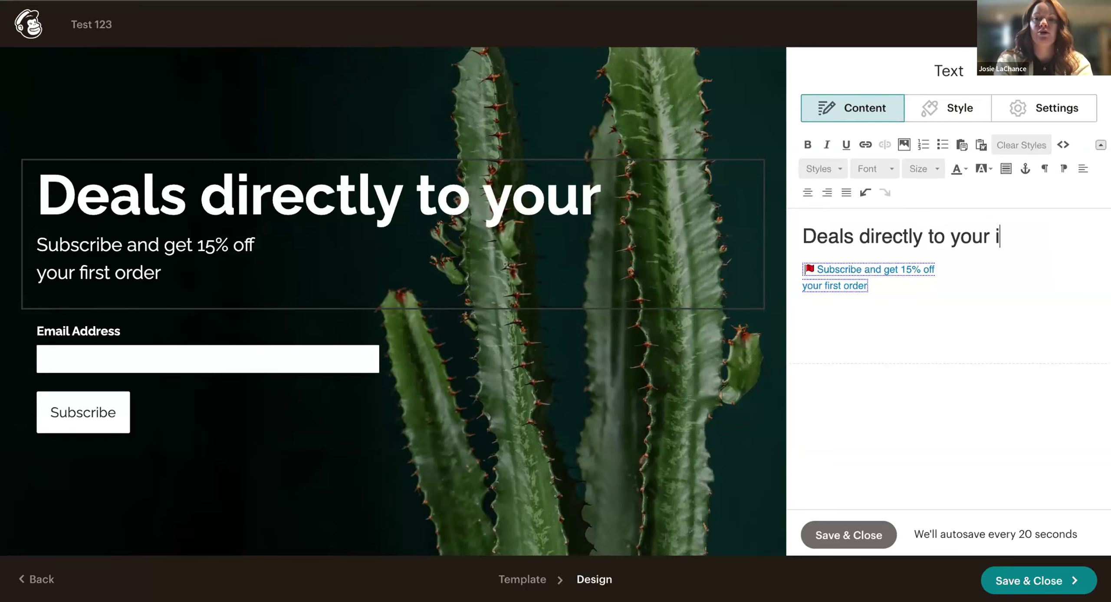
{"action": "type", "text": "nbox!"}
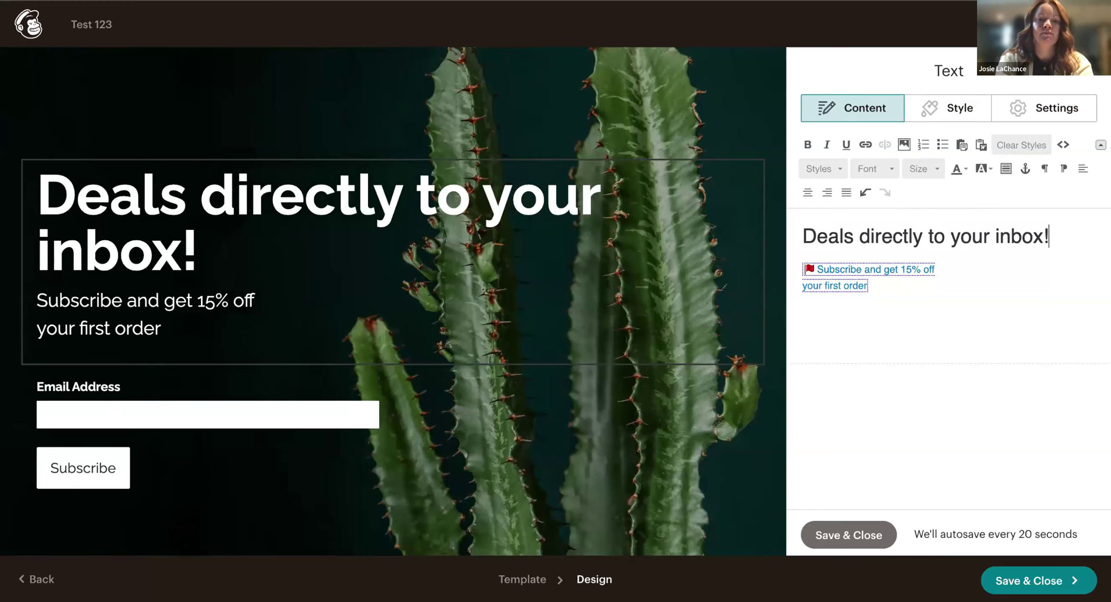
Reword the subtitle to add 'by entering your email below' and change 'order' to 'in-store'.
{"action": "left_click", "coordinate": [860, 269]}
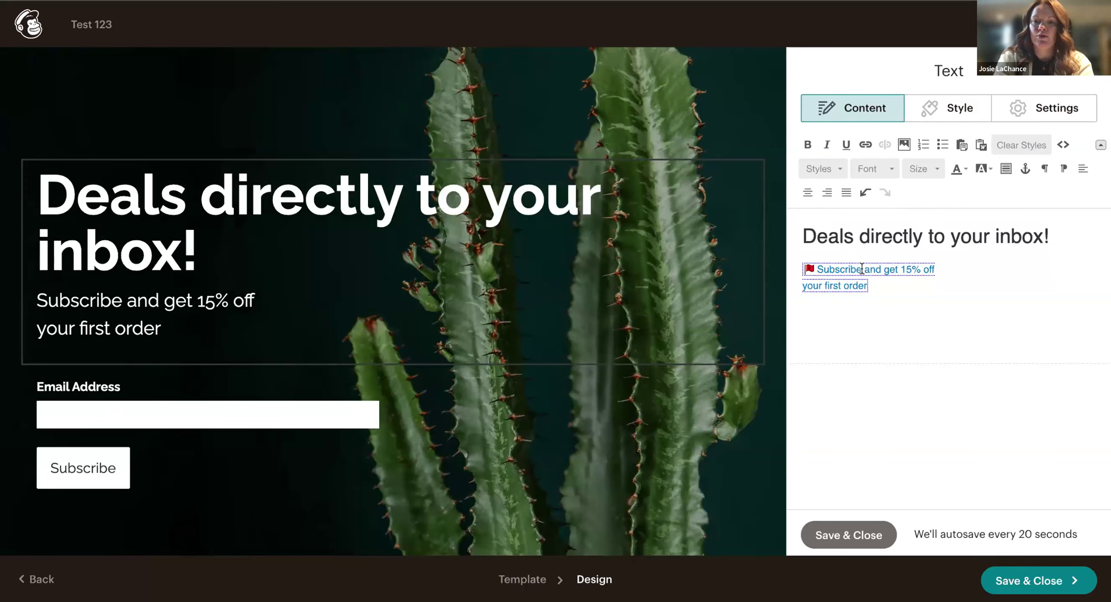
{"action": "type", "text": "below"}
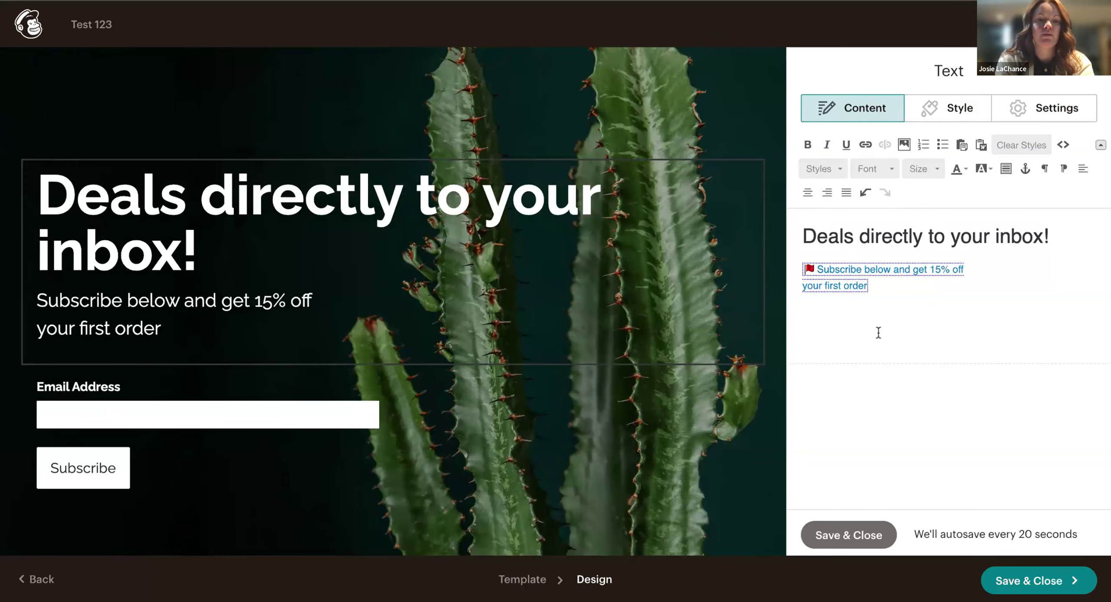
{"action": "key", "text": "BackSpace"}
{"action": "key", "text": "BackSpace"}
{"action": "key", "text": "BackSpace"}
{"action": "key", "text": "BackSpace"}
{"action": "type", "text": "y enteri"}
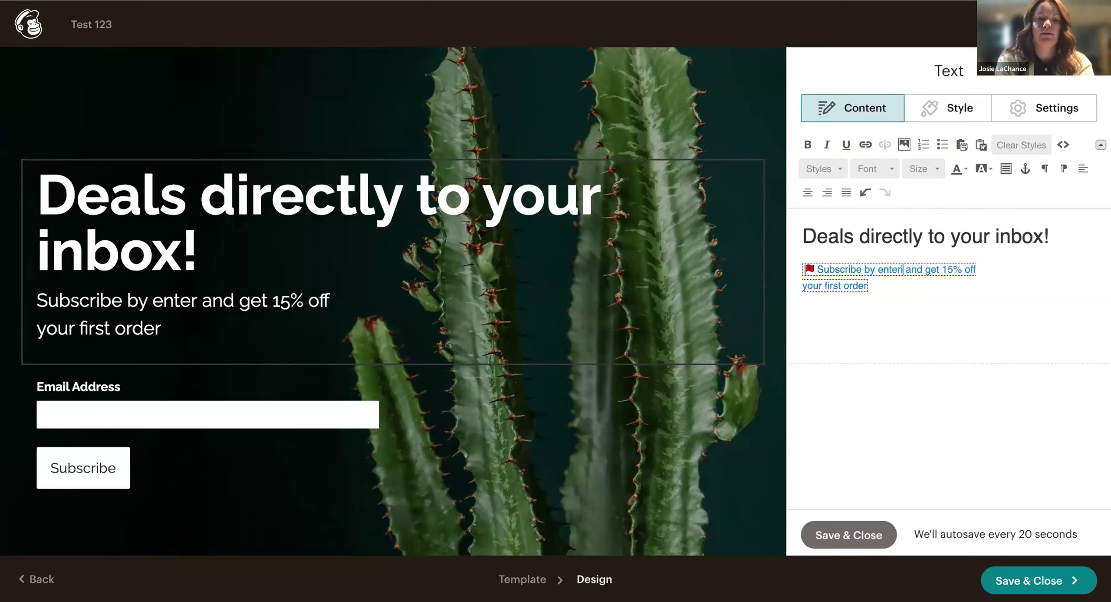
{"action": "type", "text": "ng your email "}
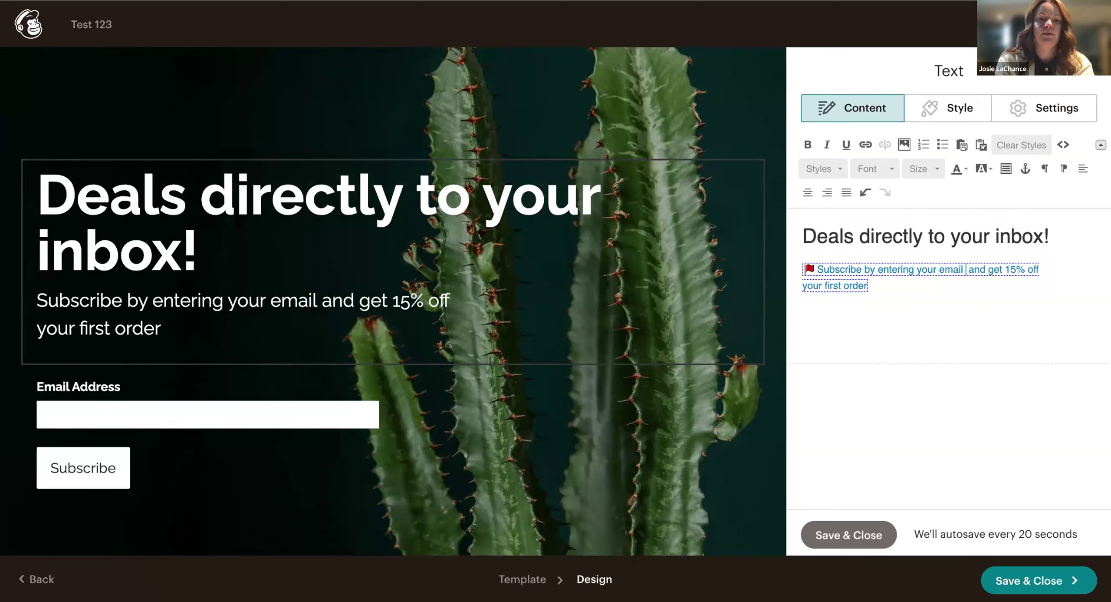
{"action": "type", "text": "below"}
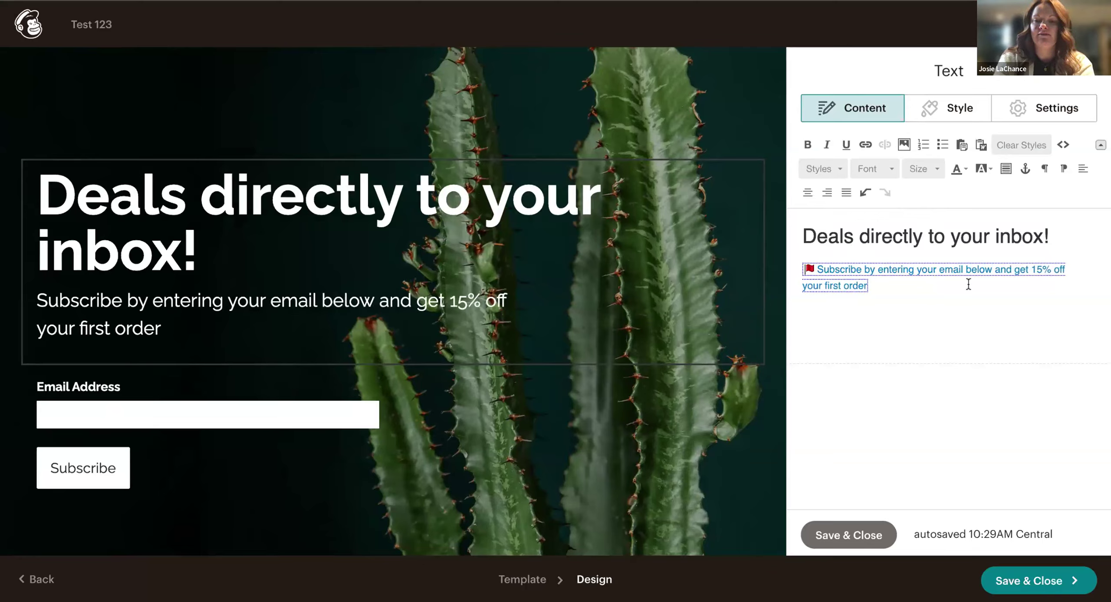
{"action": "type", "text": " in"}
{"action": "key", "text": "BackSpace"}
{"action": "key", "text": "BackSpace"}
{"action": "key", "text": "BackSpace"}
{"action": "key", "text": "BackSpace"}
{"action": "key", "text": "BackSpace"}
{"action": "key", "text": "BackSpace"}
{"action": "key", "text": "BackSpace"}
{"action": "key", "text": "BackSpace"}
{"action": "type", "text": "in-store"}
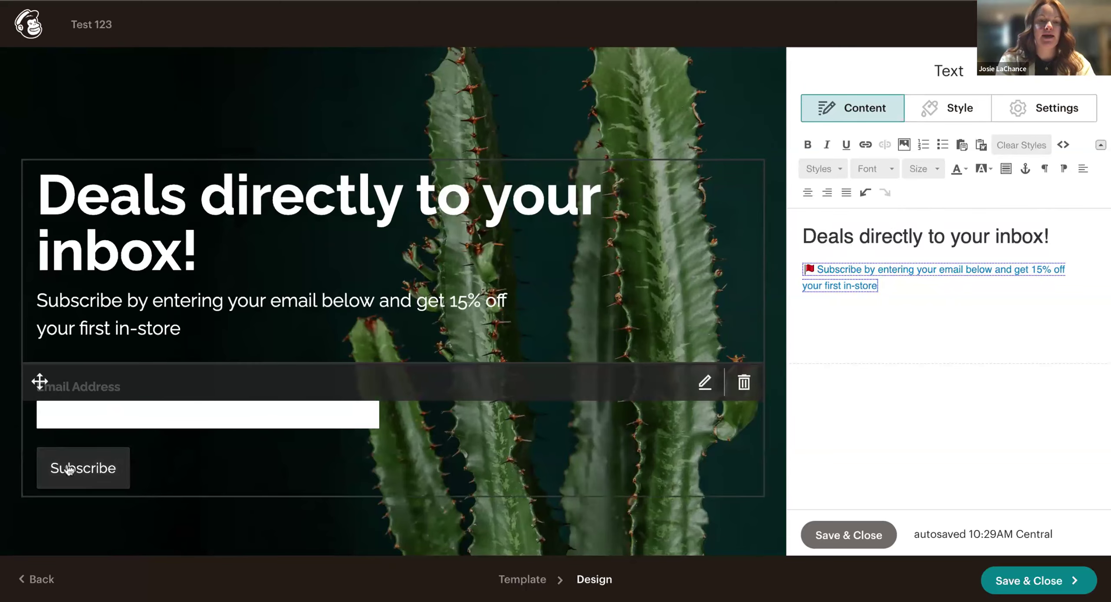
Open the email signup form block's settings.
{"action": "scroll", "coordinate": [580, 290], "scroll_direction": "down", "scroll_amount": 1}
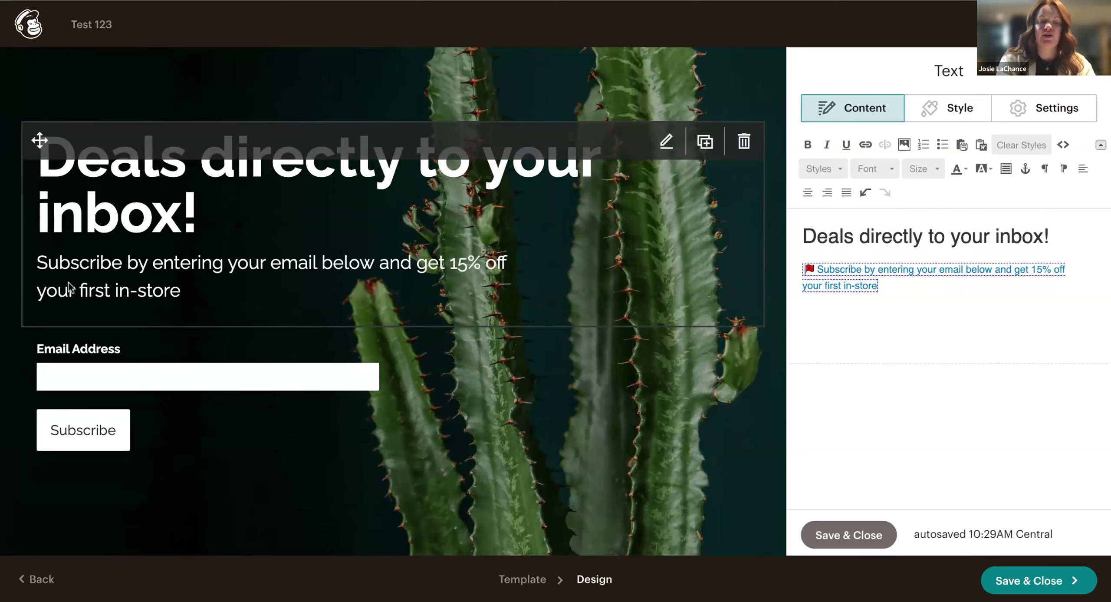
{"action": "scroll", "coordinate": [165, 377], "scroll_direction": "down", "scroll_amount": 2}
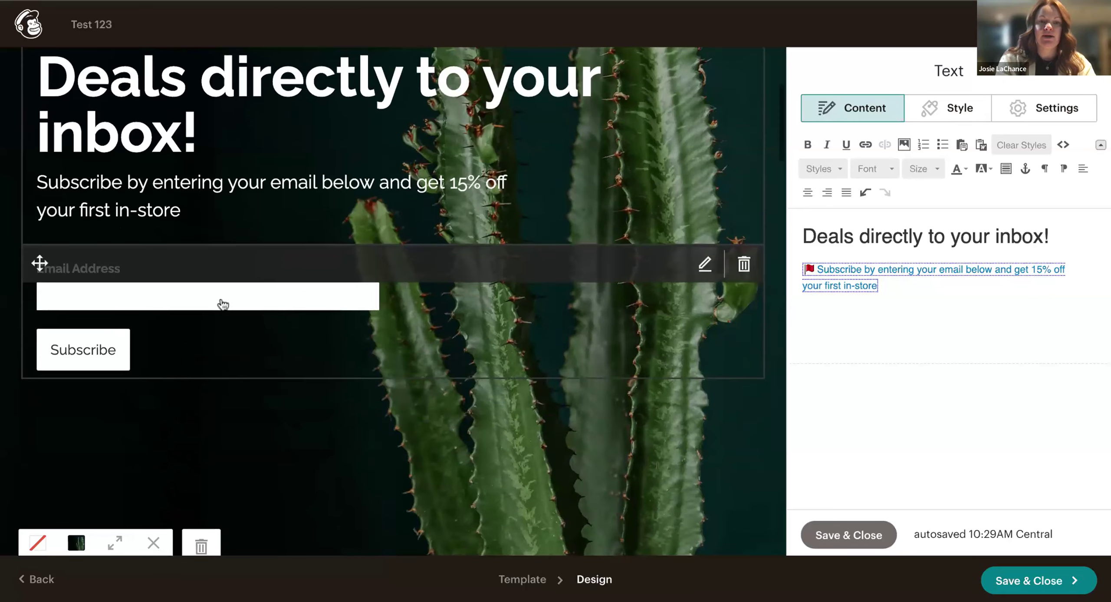
{"action": "left_click", "coordinate": [221, 306]}
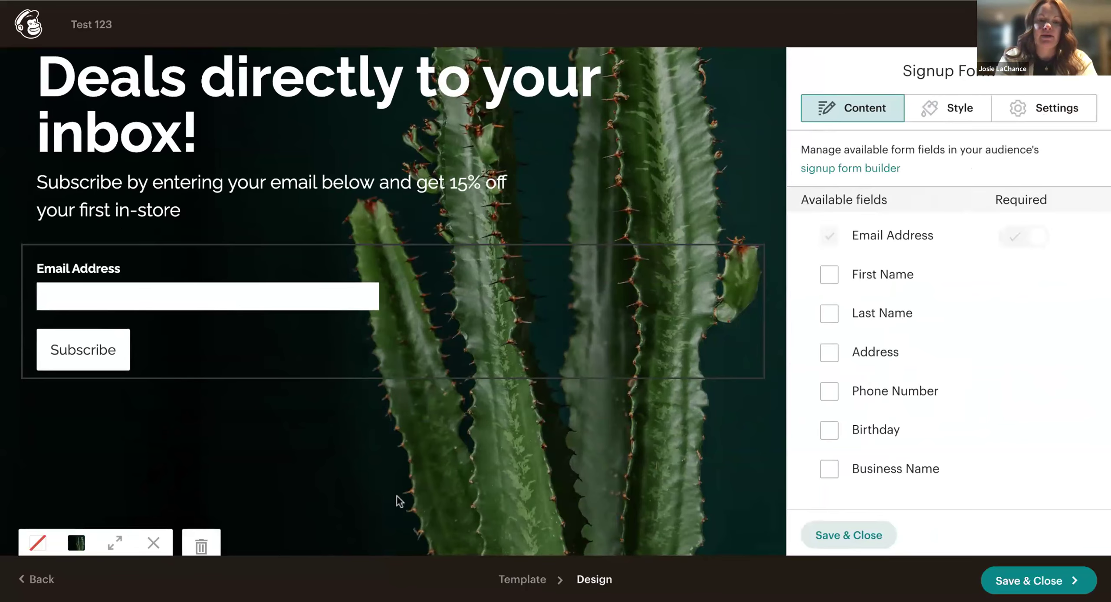
{"action": "scroll", "coordinate": [391, 504], "scroll_direction": "down", "scroll_amount": 2}
{"action": "scroll", "coordinate": [496, 404], "scroll_direction": "up", "scroll_amount": 6}
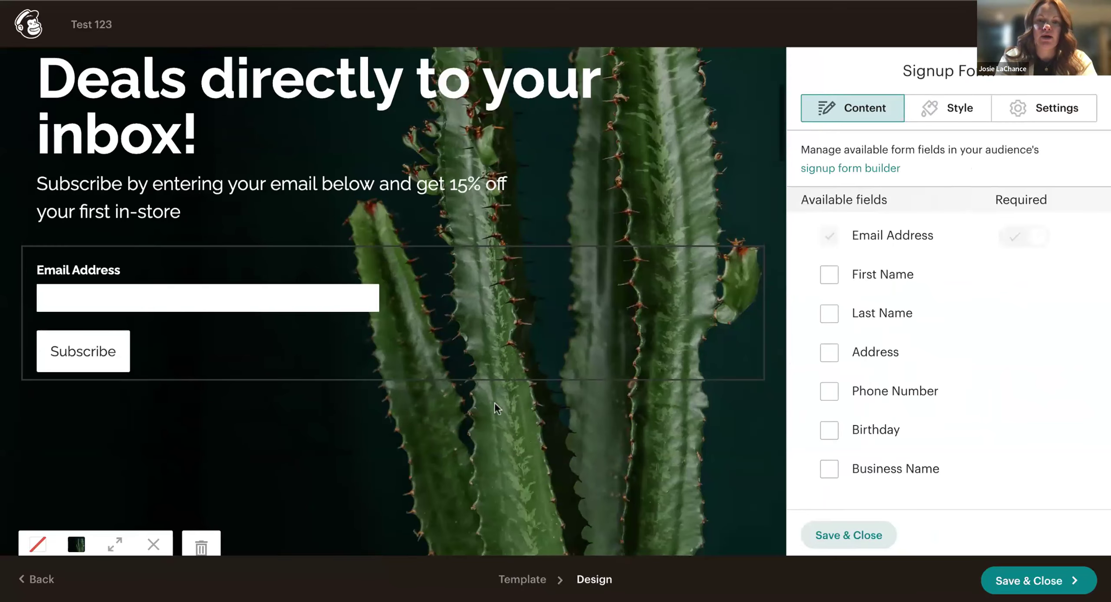
Inspect the spacer and GARDENHAUSE logo blocks above the headline.
{"action": "left_click", "coordinate": [523, 187]}
{"action": "left_click", "coordinate": [522, 70]}
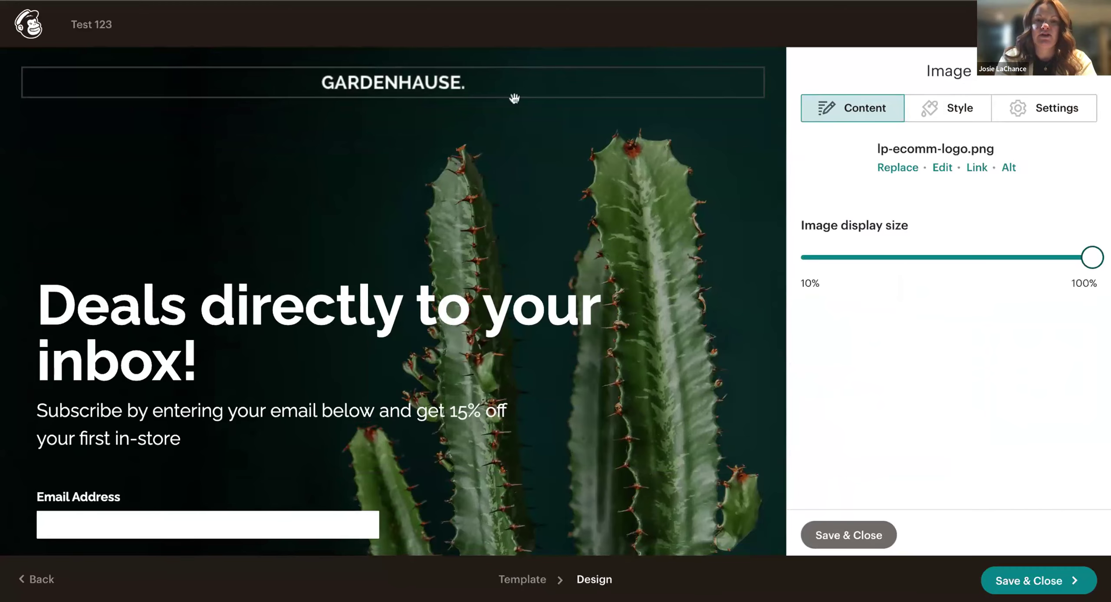
{"action": "left_click", "coordinate": [348, 184]}
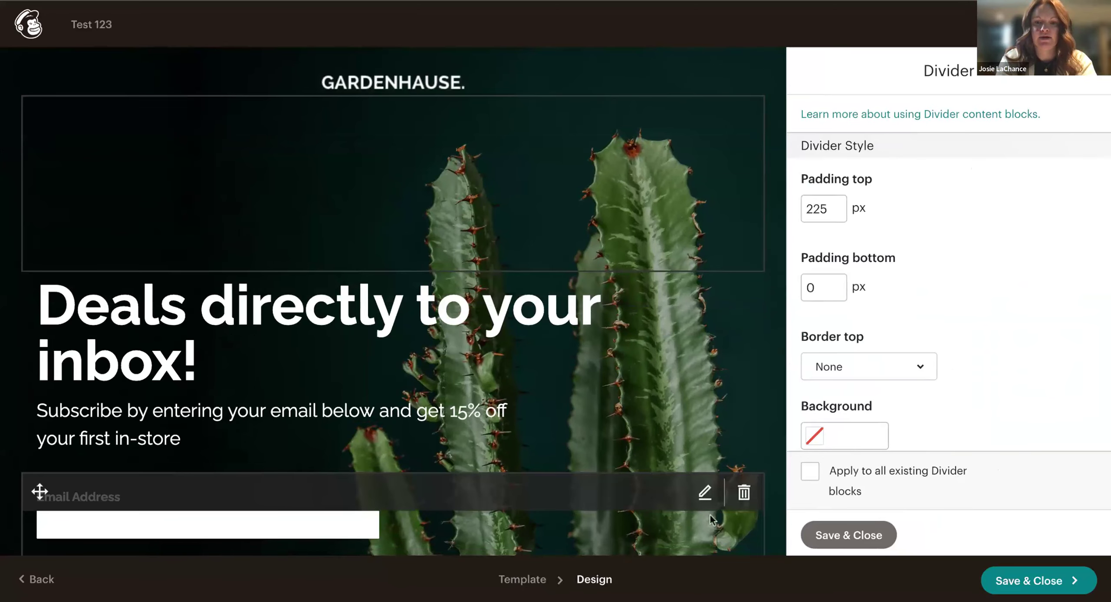
Return to the signup form, then open the hero section's background image picker.
{"action": "left_click", "coordinate": [751, 527]}
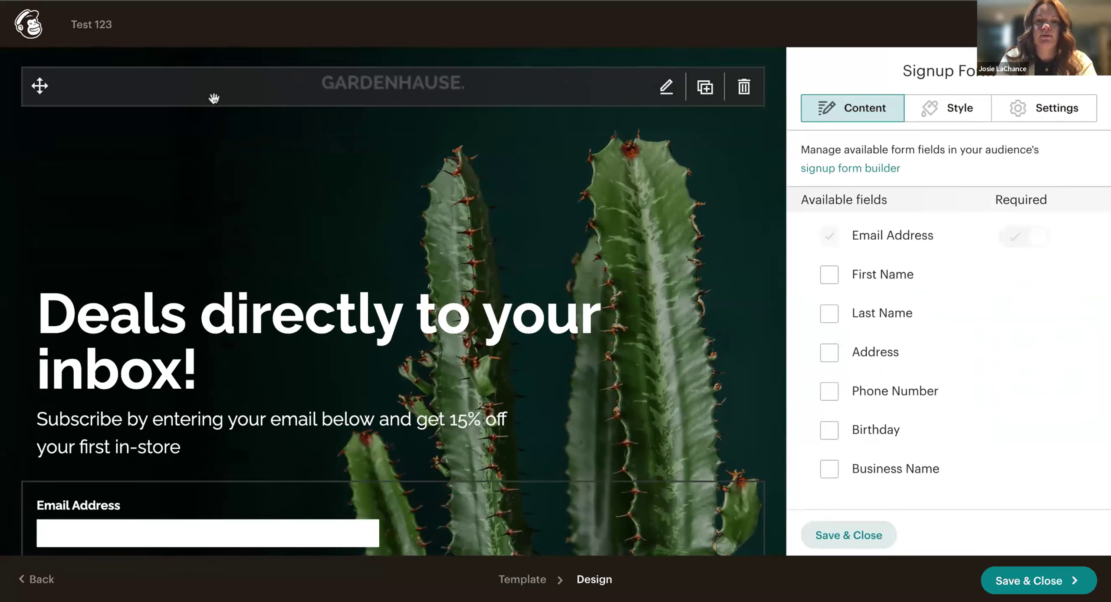
{"action": "scroll", "coordinate": [213, 109], "scroll_direction": "down", "scroll_amount": 10}
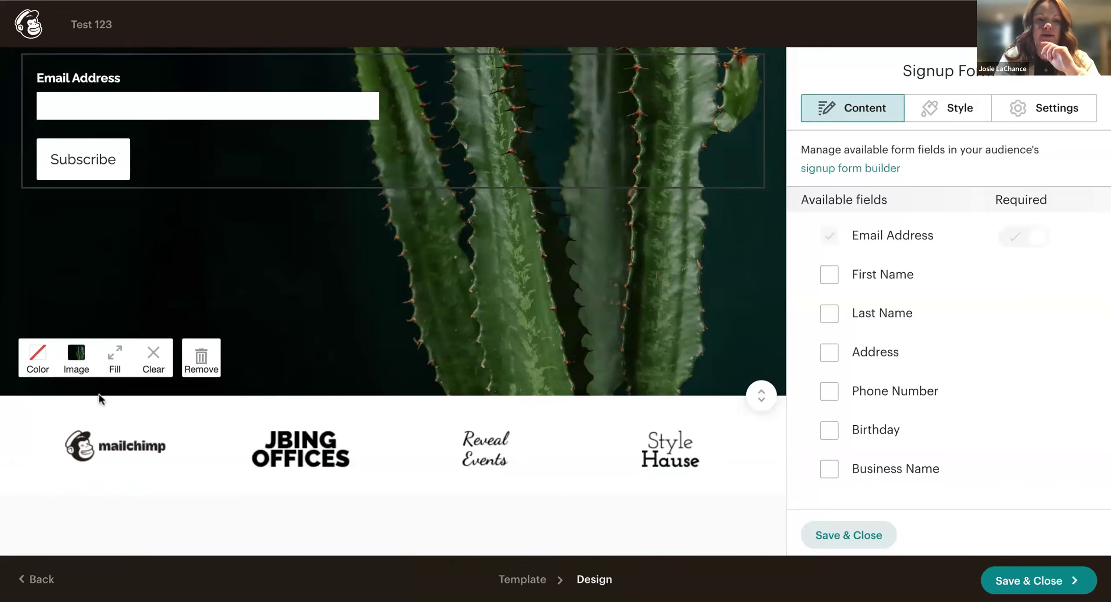
{"action": "left_click", "coordinate": [76, 367]}
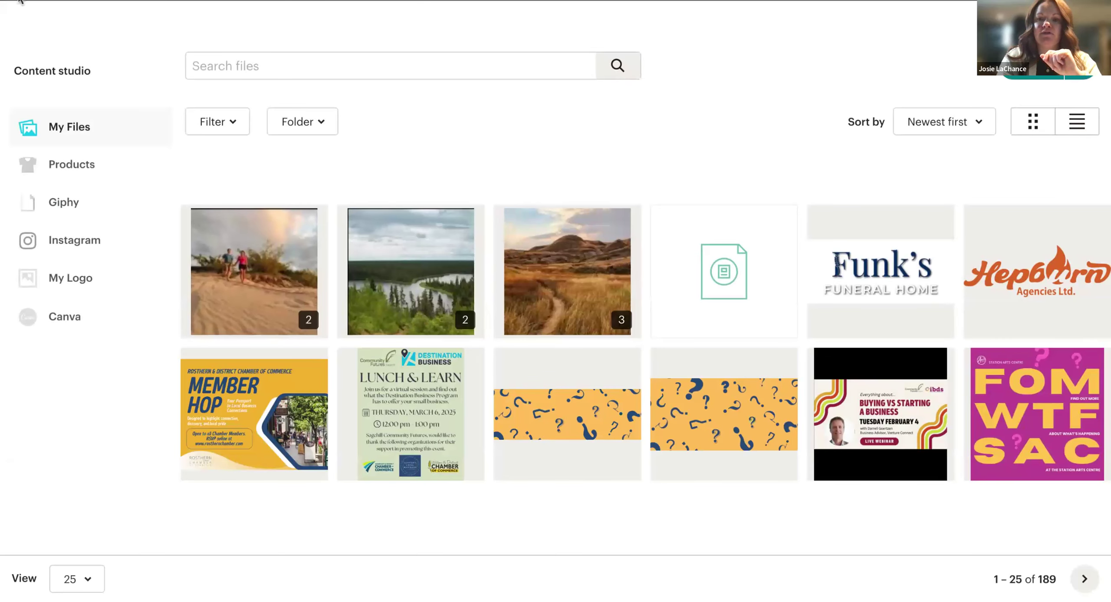
Exit Content studio and reopen Test 123's GardenHause page in the design editor.
{"action": "left_click", "coordinate": [19, 1]}
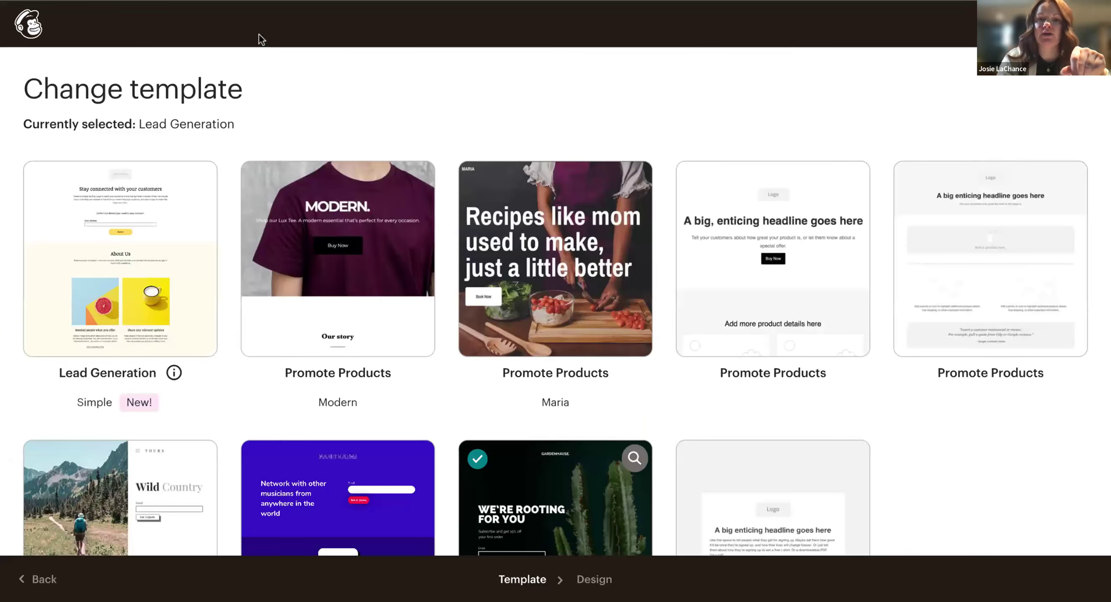
{"action": "left_click", "coordinate": [546, 495]}
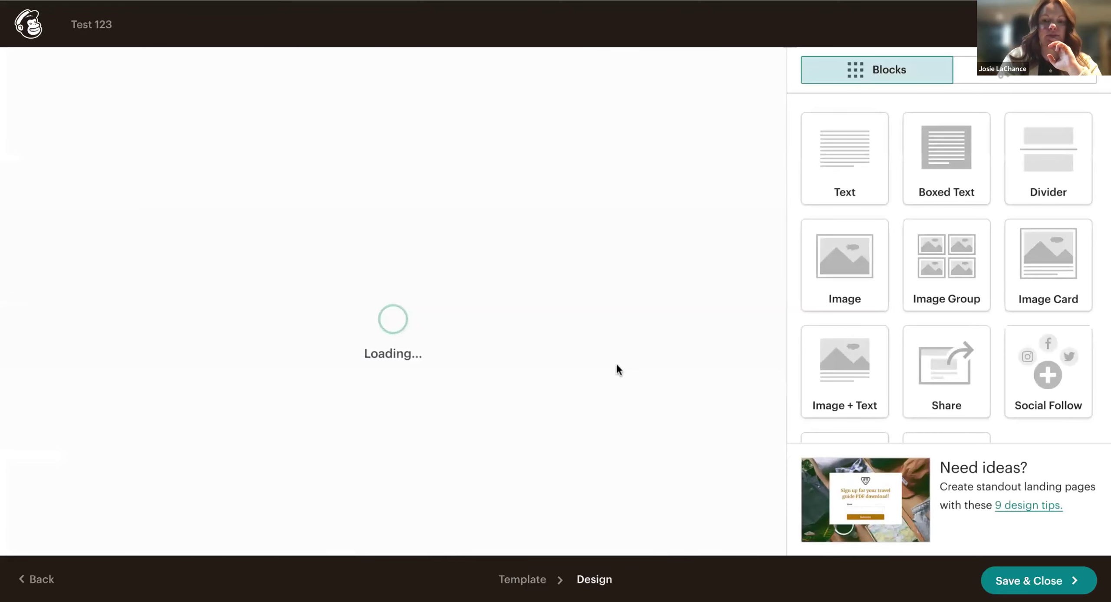
{"action": "scroll", "coordinate": [618, 369], "scroll_direction": "down", "scroll_amount": 5}
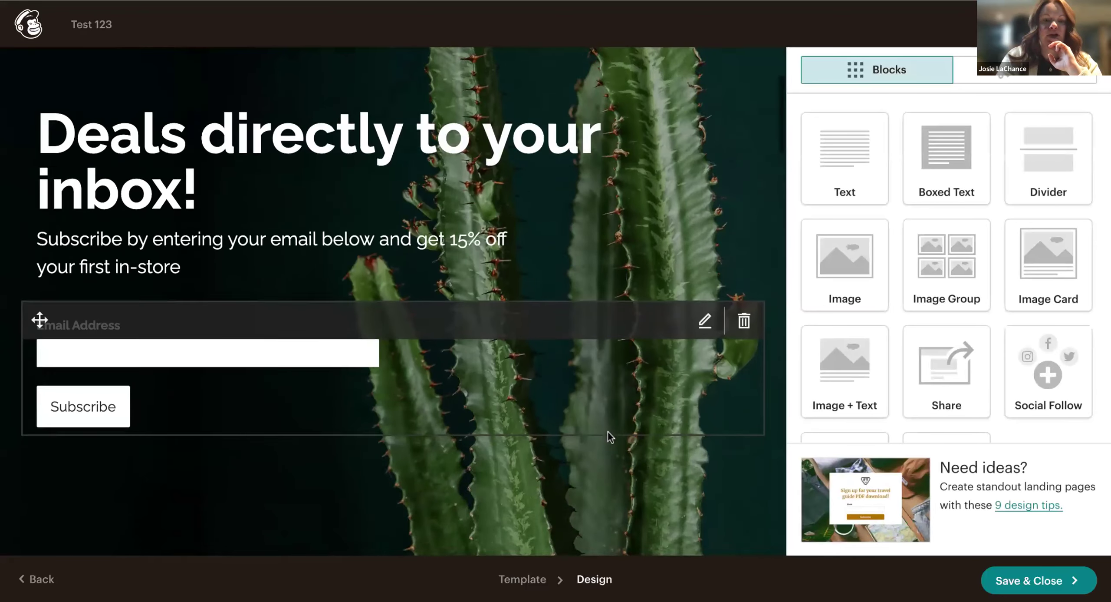
In the signup form block, tick First Name, Last Name and Birthday under Available fields.
{"action": "scroll", "coordinate": [610, 436], "scroll_direction": "down", "scroll_amount": 4}
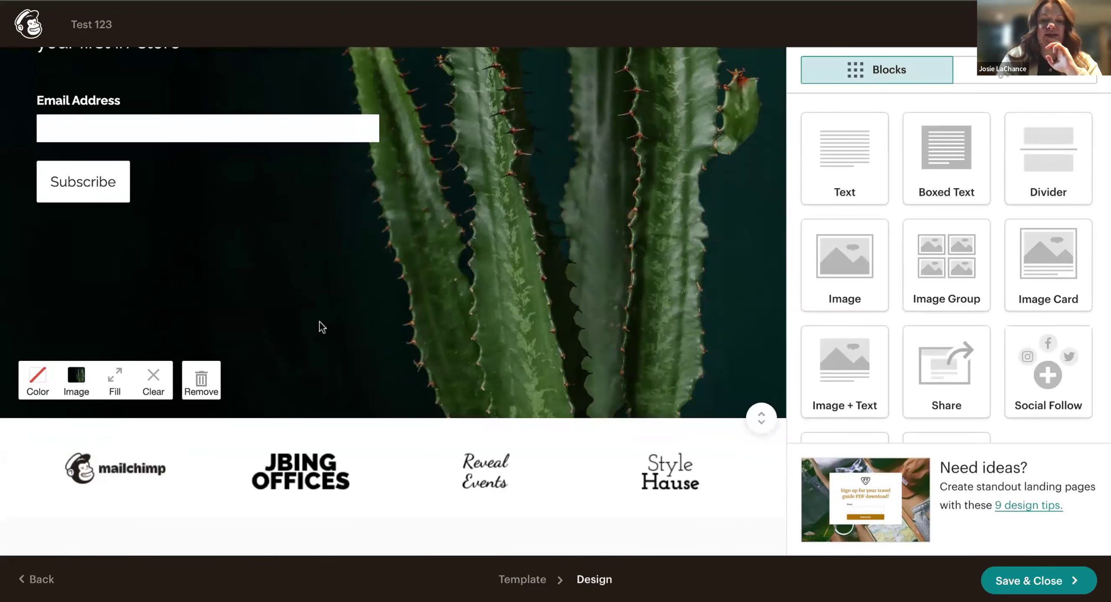
{"action": "scroll", "coordinate": [521, 325], "scroll_direction": "up", "scroll_amount": 7}
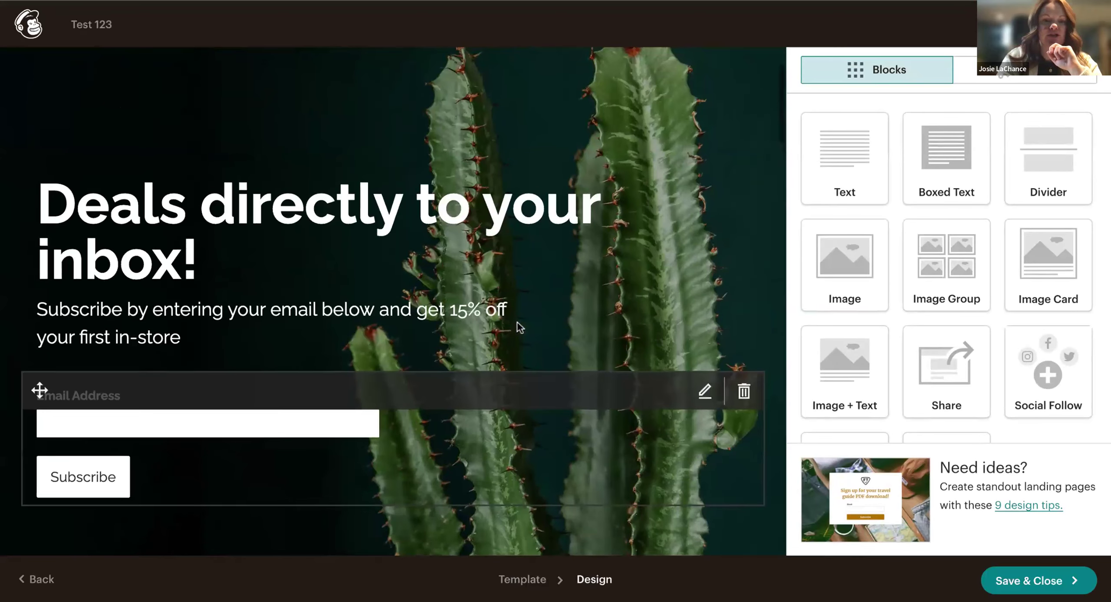
{"action": "scroll", "coordinate": [520, 327], "scroll_direction": "down", "scroll_amount": 2}
{"action": "left_click", "coordinate": [467, 306]}
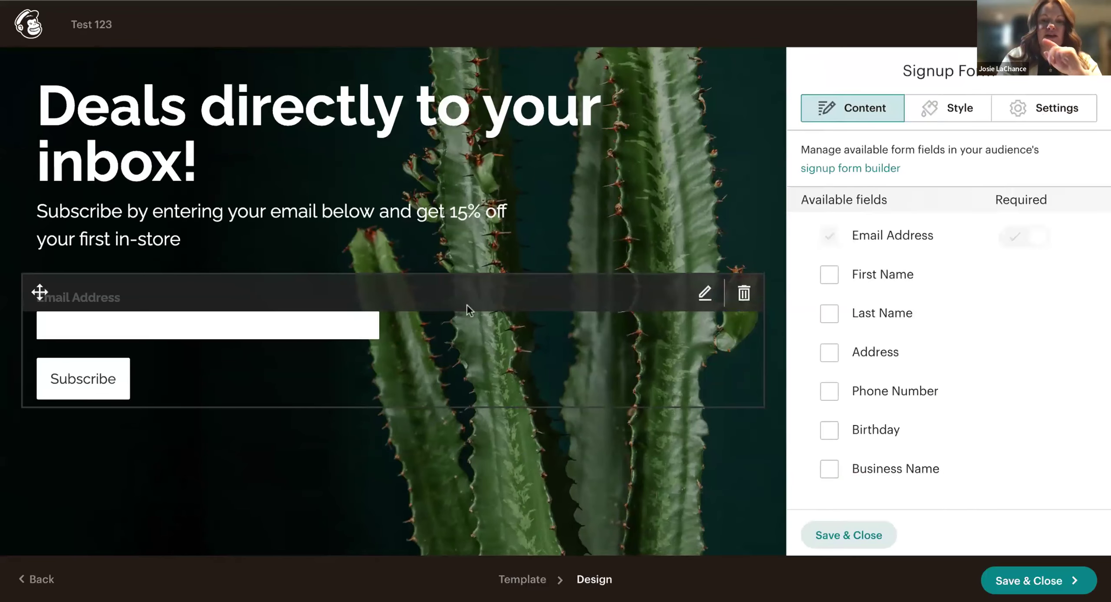
{"action": "left_click", "coordinate": [834, 275]}
{"action": "left_click", "coordinate": [830, 314]}
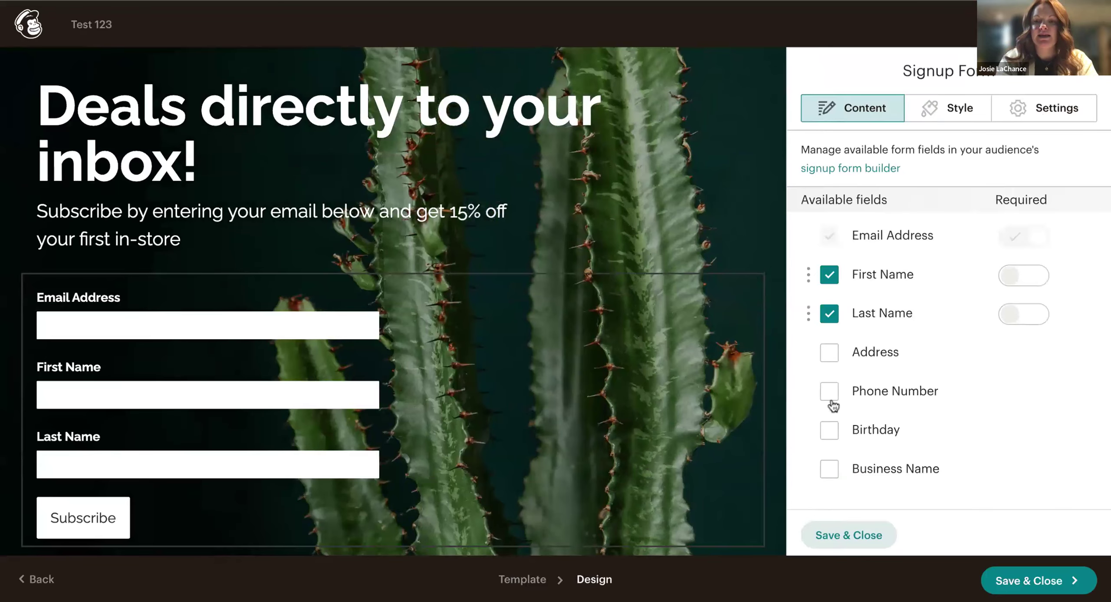
{"action": "left_click", "coordinate": [830, 431]}
{"action": "scroll", "coordinate": [558, 379], "scroll_direction": "down", "scroll_amount": 2}
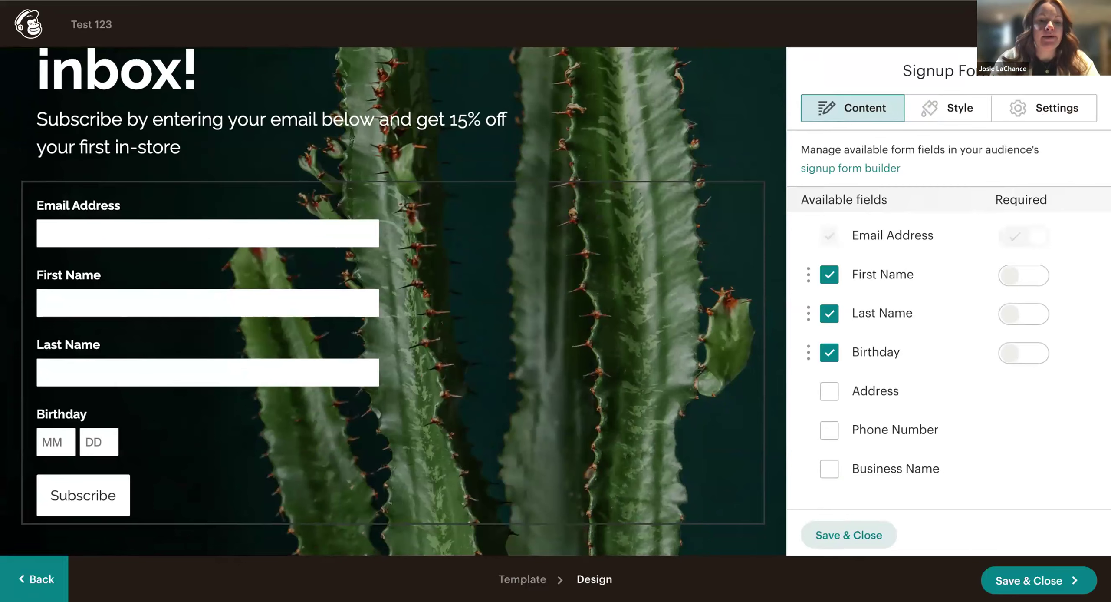
{"action": "scroll", "coordinate": [844, 497], "scroll_direction": "down", "scroll_amount": 5}
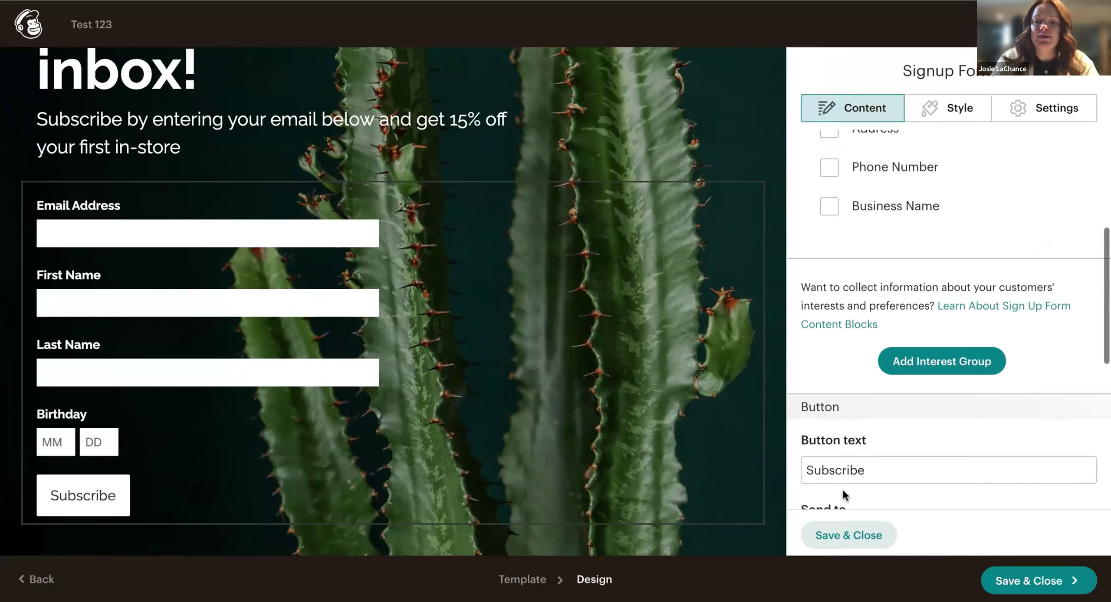
{"action": "scroll", "coordinate": [890, 423], "scroll_direction": "down", "scroll_amount": 4}
{"action": "scroll", "coordinate": [889, 419], "scroll_direction": "down", "scroll_amount": 2}
Replace the signup button text 'Subscribe' with 'Join our Email List'.
{"action": "double_click", "coordinate": [874, 206]}
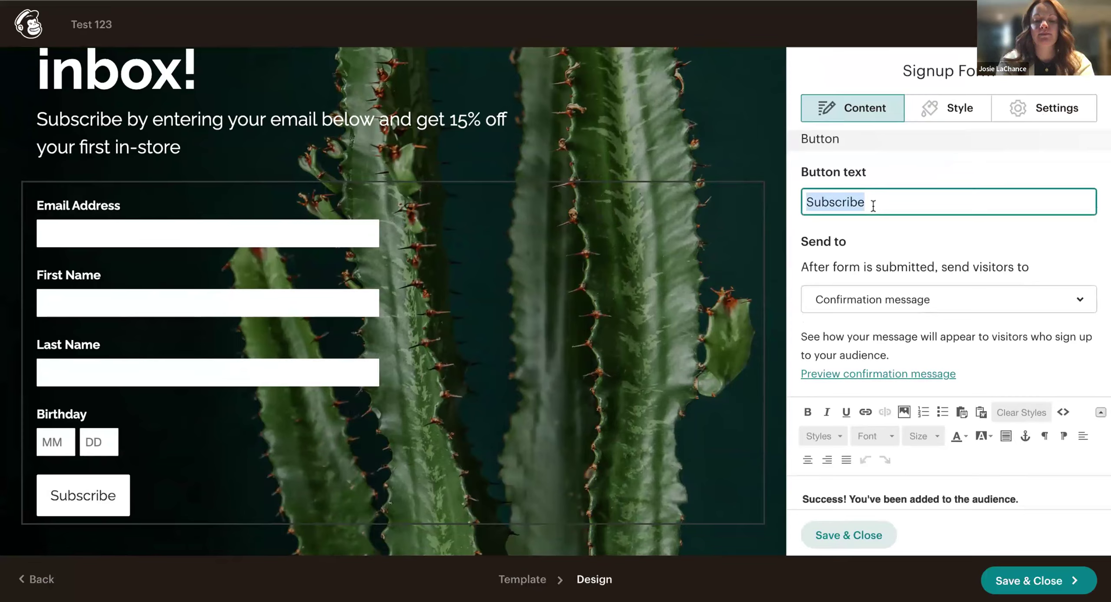
{"action": "type", "text": "Join"}
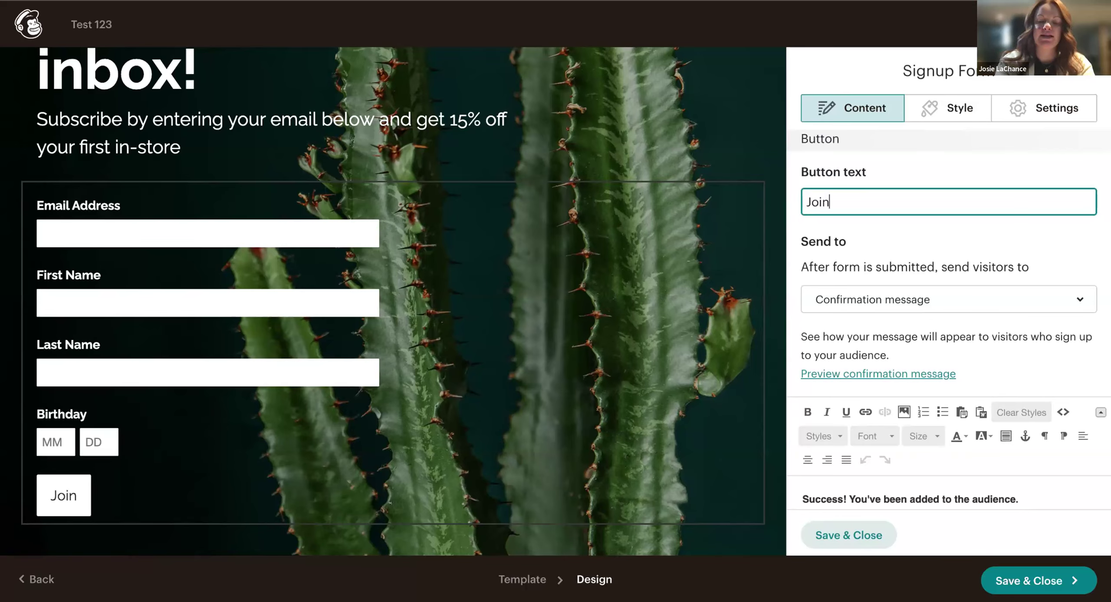
{"action": "type", "text": " our Email List"}
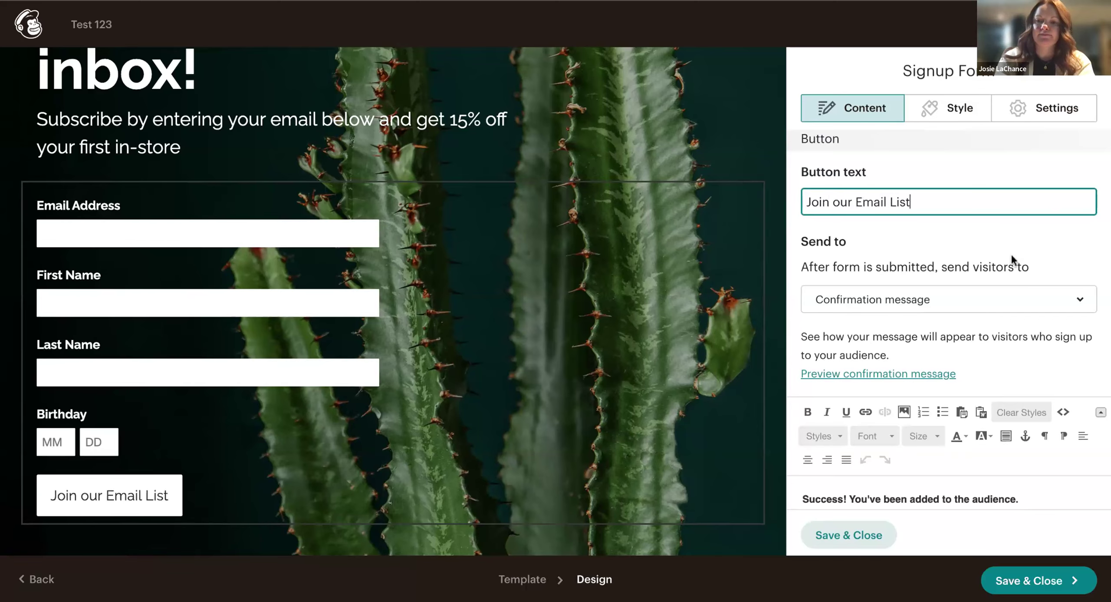
{"action": "scroll", "coordinate": [1025, 260], "scroll_direction": "down", "scroll_amount": 3}
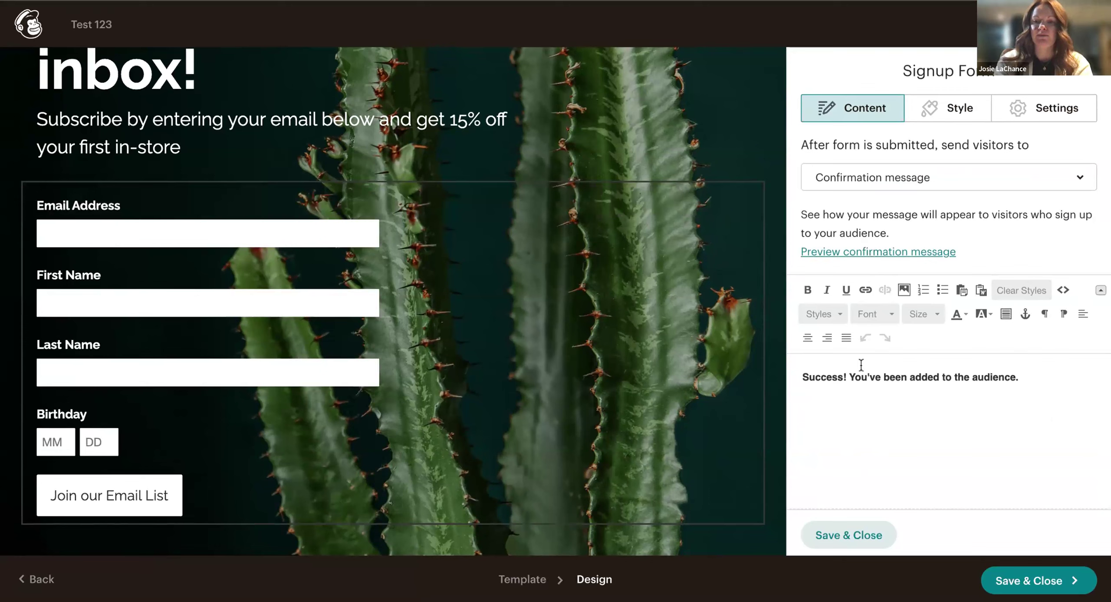
Rewrite the confirmation message to promise the 15% off coupon in 'your inbox', then Save & Close.
{"action": "left_click_drag", "start_coordinate": [1015, 382], "coordinate": [785, 370]}
{"action": "left_click", "coordinate": [938, 412]}
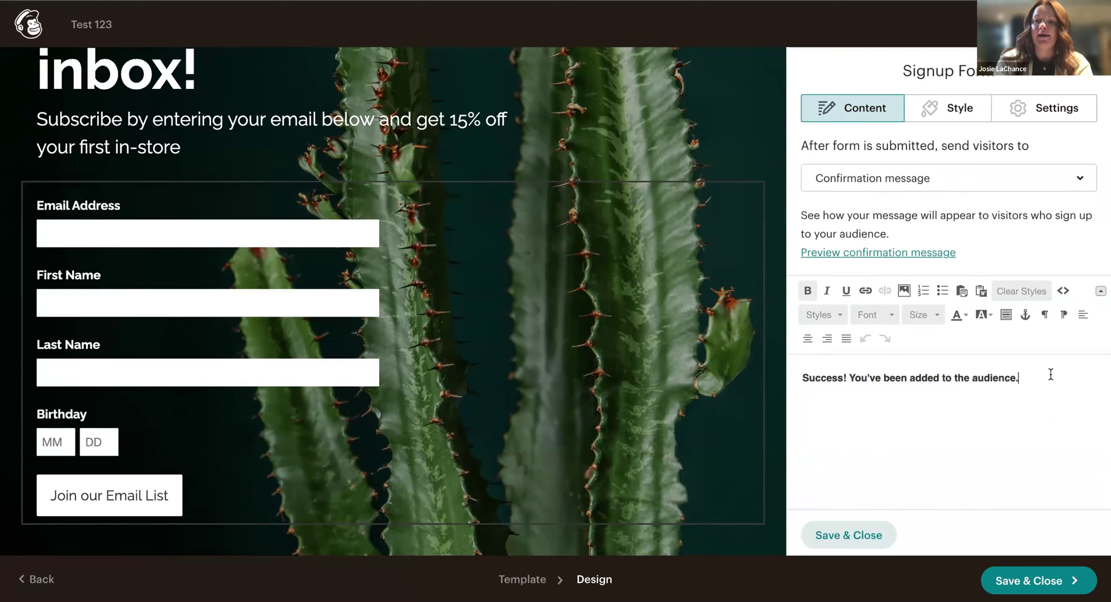
{"action": "scroll", "coordinate": [1049, 374], "scroll_direction": "up", "scroll_amount": 2}
{"action": "scroll", "coordinate": [1007, 484], "scroll_direction": "down", "scroll_amount": 2}
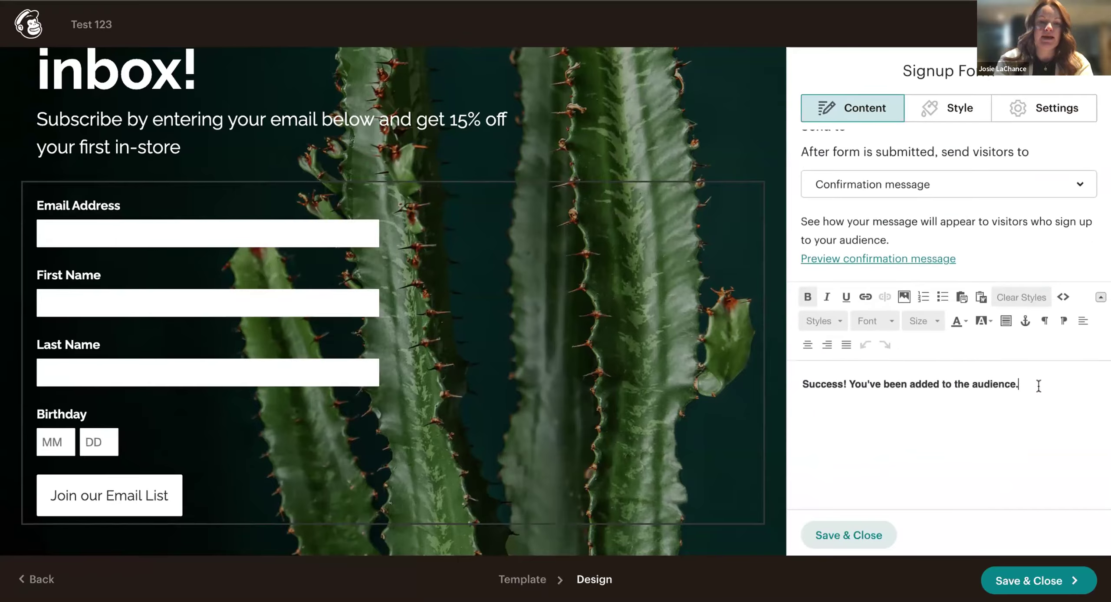
{"action": "left_click_drag", "start_coordinate": [1019, 384], "coordinate": [881, 384]}
{"action": "left_click", "coordinate": [1019, 384]}
{"action": "left_click_drag", "start_coordinate": [1018, 384], "coordinate": [946, 384]}
{"action": "type", "text": "t"}
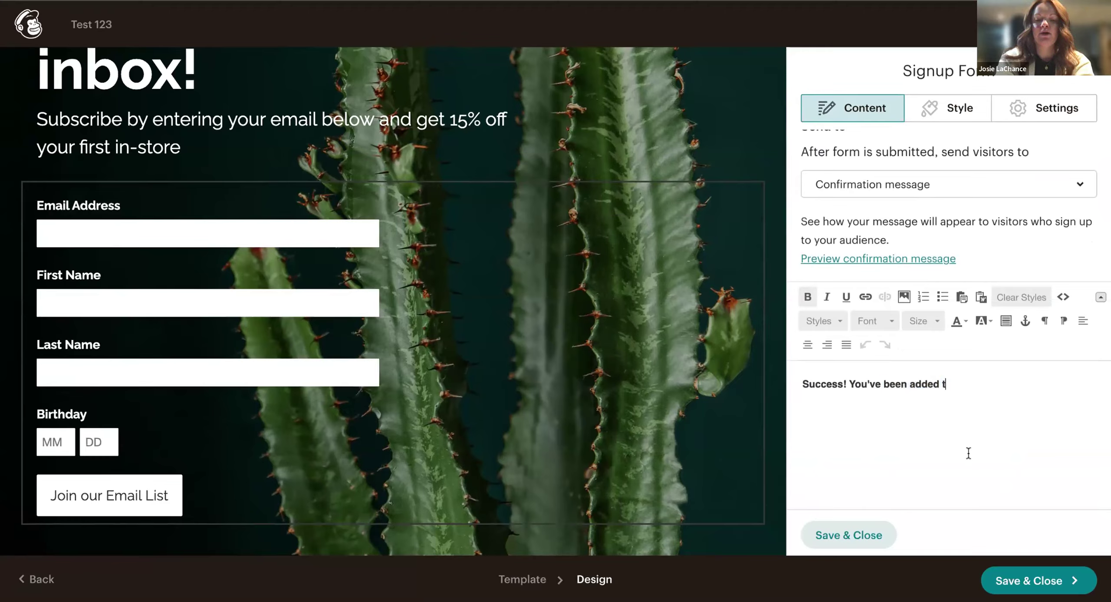
{"action": "type", "text": "o our email list a"}
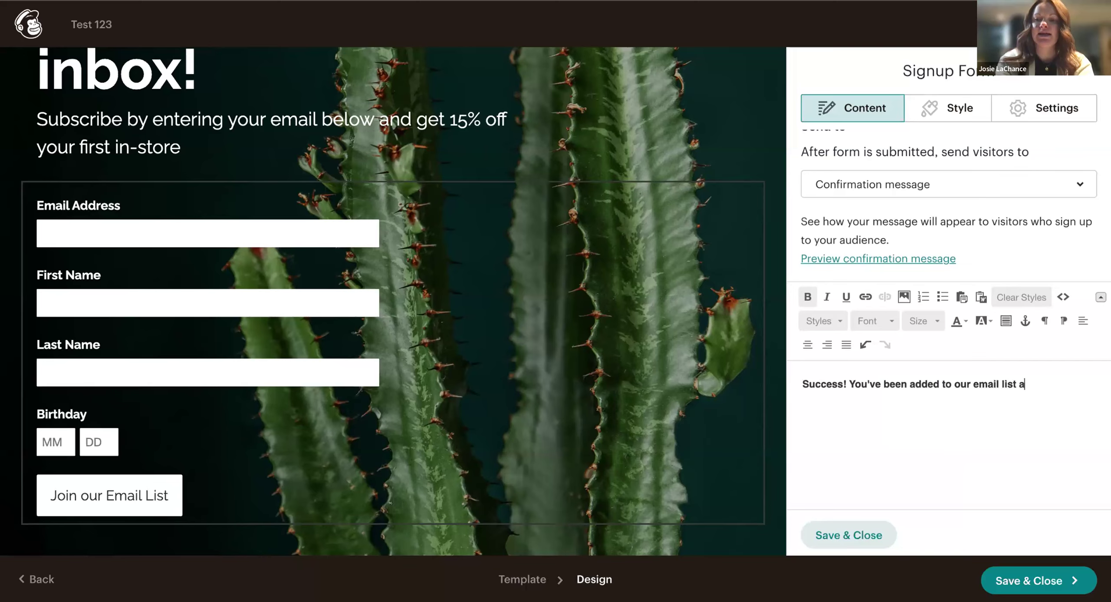
{"action": "type", "text": "nd your 15% off cou"}
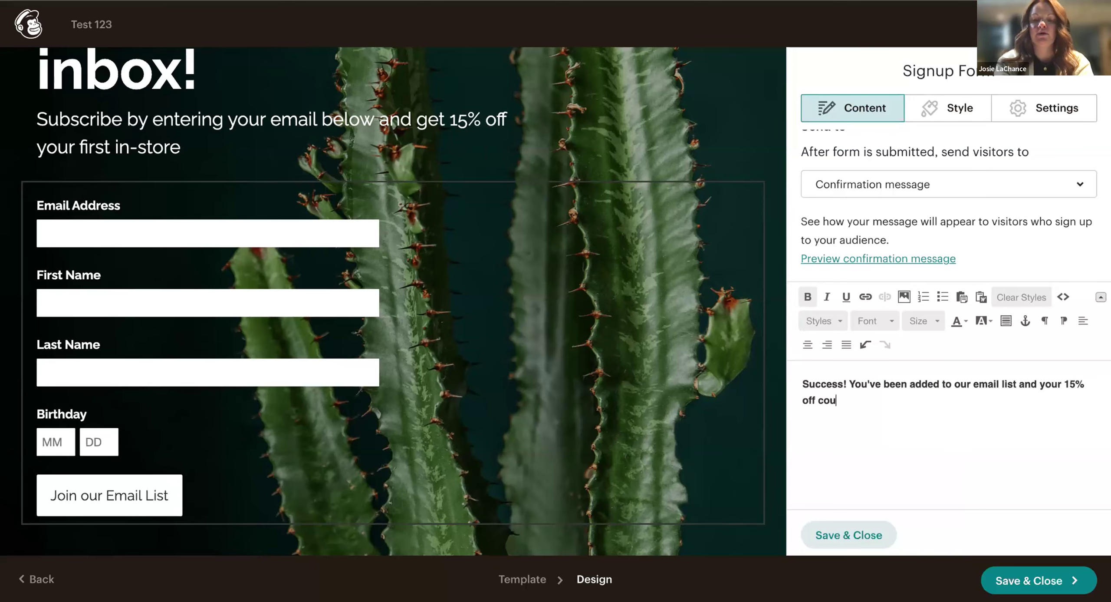
{"action": "type", "text": "pon will ar"}
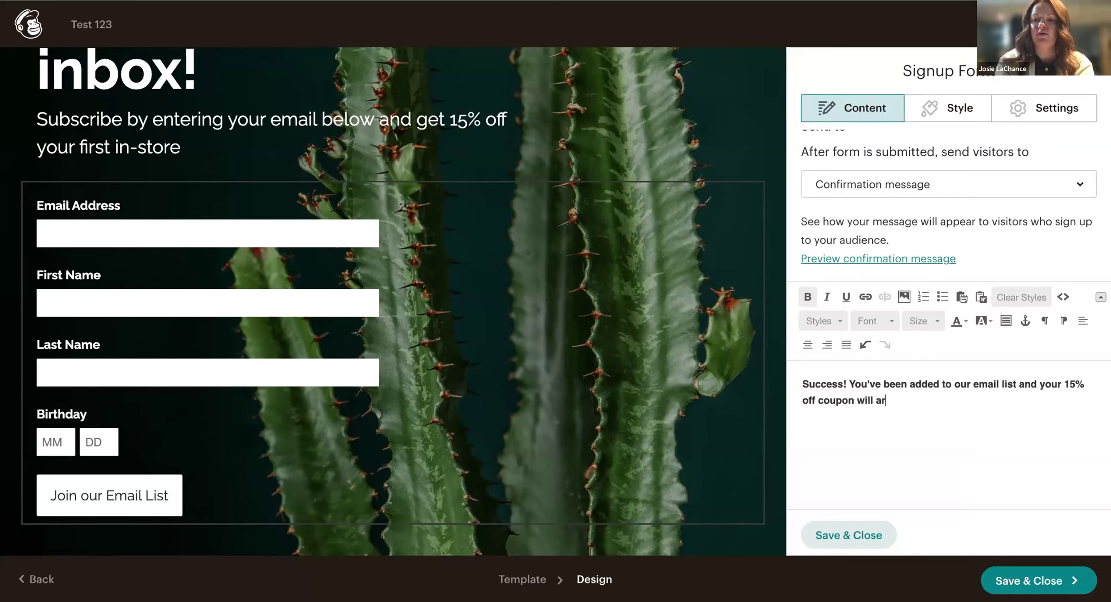
{"action": "type", "text": "rive in yourinbox shortly."}
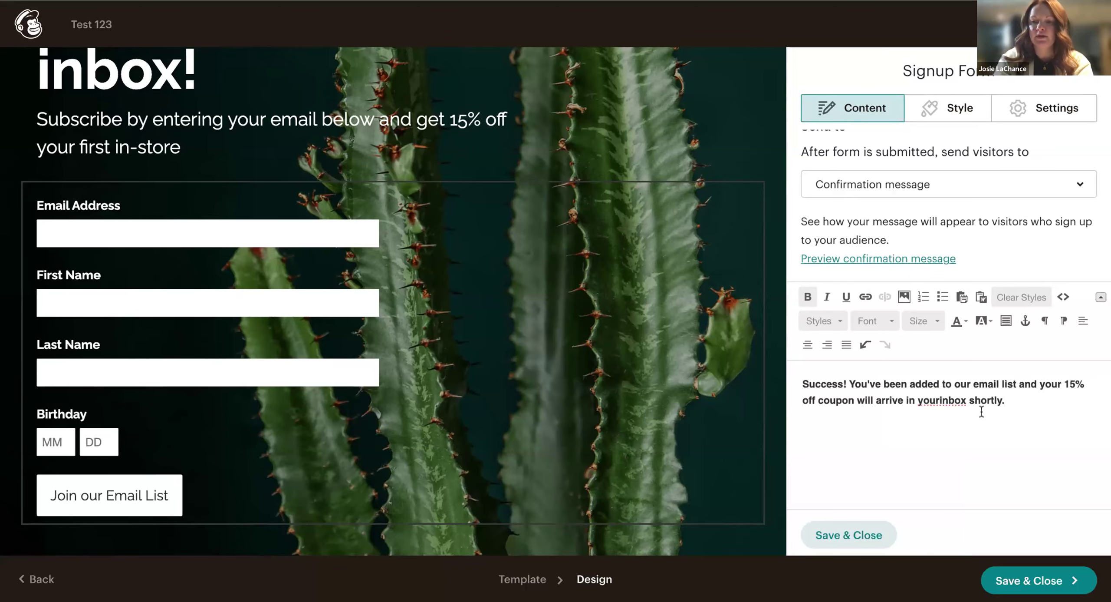
{"action": "left_click", "coordinate": [939, 401]}
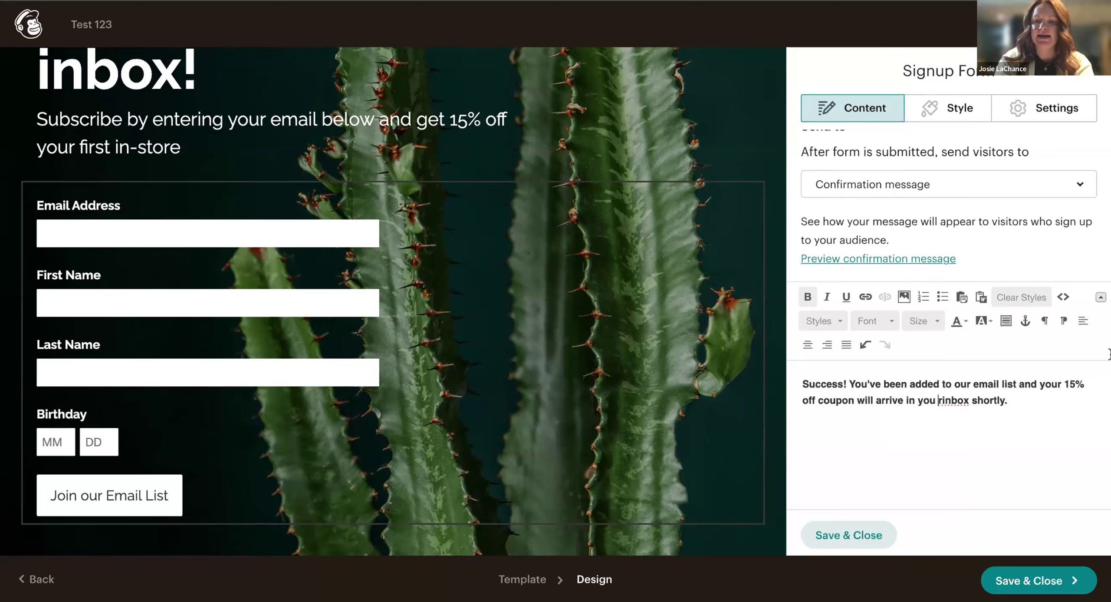
{"action": "scroll", "coordinate": [914, 302], "scroll_direction": "up", "scroll_amount": 10}
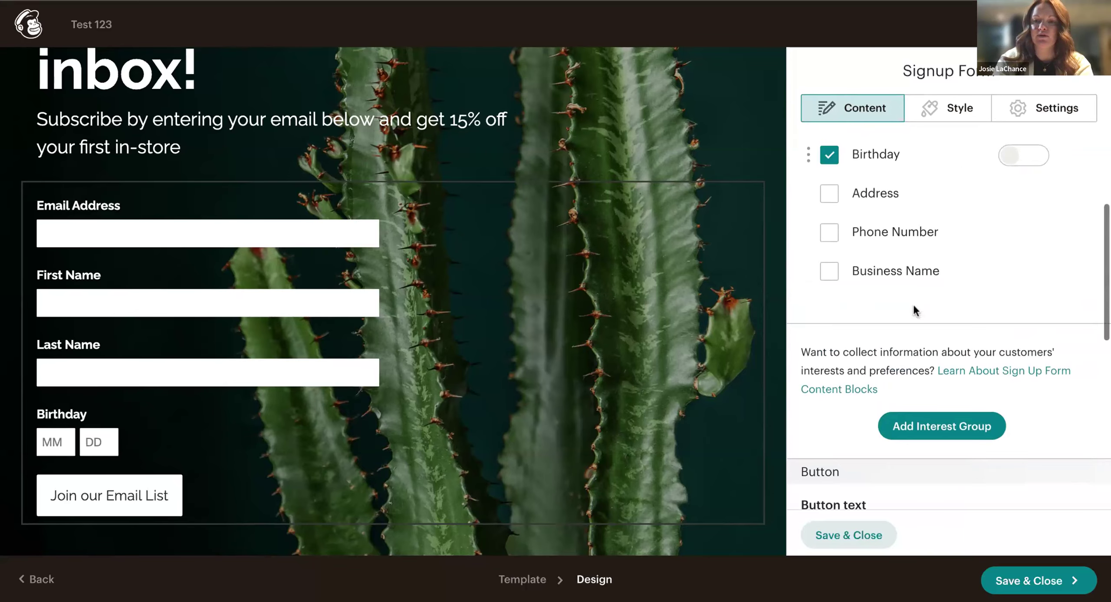
{"action": "left_click", "coordinate": [848, 535]}
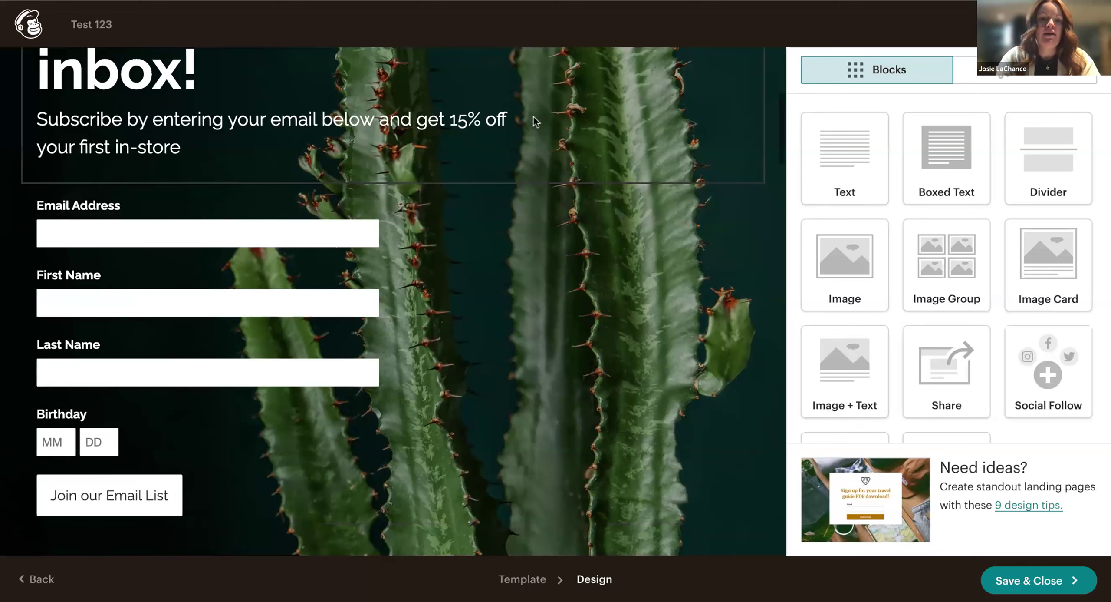
{"action": "scroll", "coordinate": [536, 122], "scroll_direction": "down", "scroll_amount": 2}
{"action": "scroll", "coordinate": [536, 121], "scroll_direction": "down", "scroll_amount": 1}
{"action": "mouse_move", "coordinate": [38, 116]}
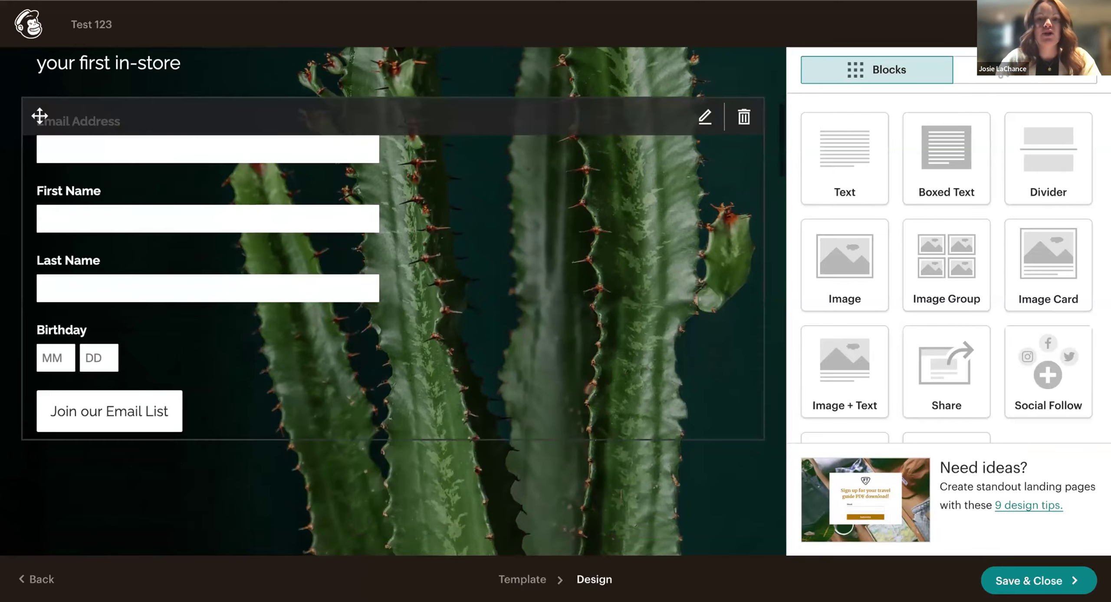
{"action": "scroll", "coordinate": [517, 222], "scroll_direction": "up", "scroll_amount": 5}
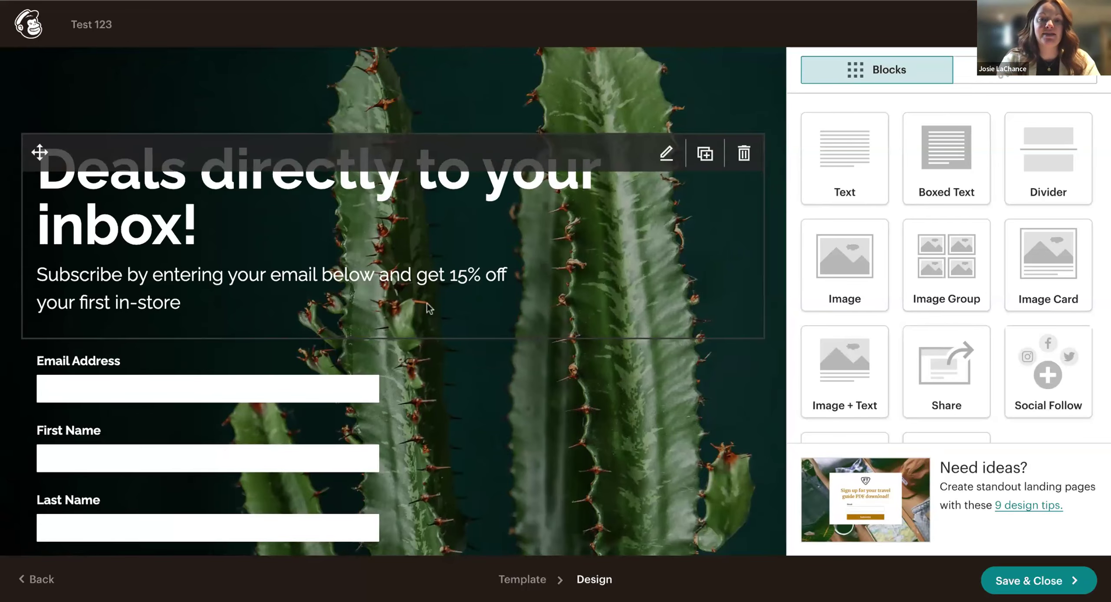
{"action": "scroll", "coordinate": [416, 251], "scroll_direction": "down", "scroll_amount": 2}
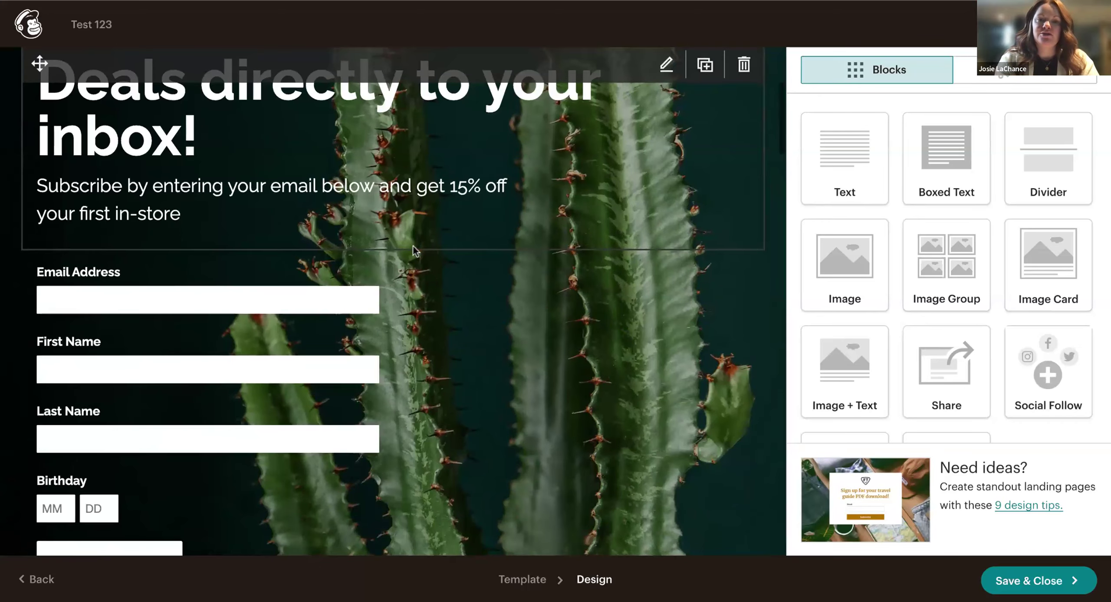
{"action": "scroll", "coordinate": [415, 251], "scroll_direction": "down", "scroll_amount": 5}
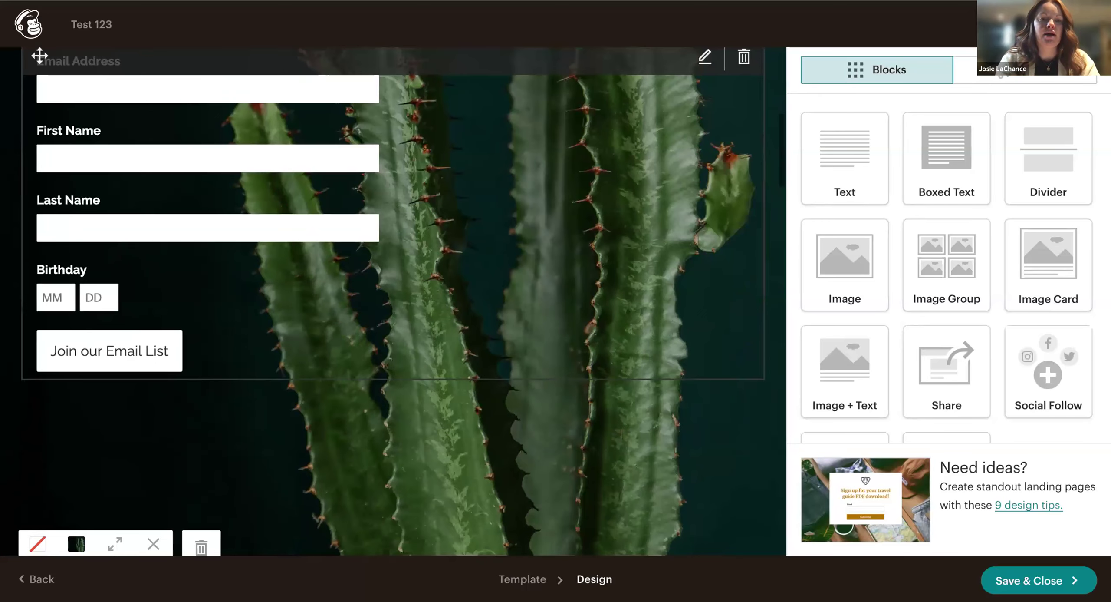
{"action": "scroll", "coordinate": [361, 364], "scroll_direction": "down", "scroll_amount": 3}
{"action": "scroll", "coordinate": [361, 364], "scroll_direction": "down", "scroll_amount": 3}
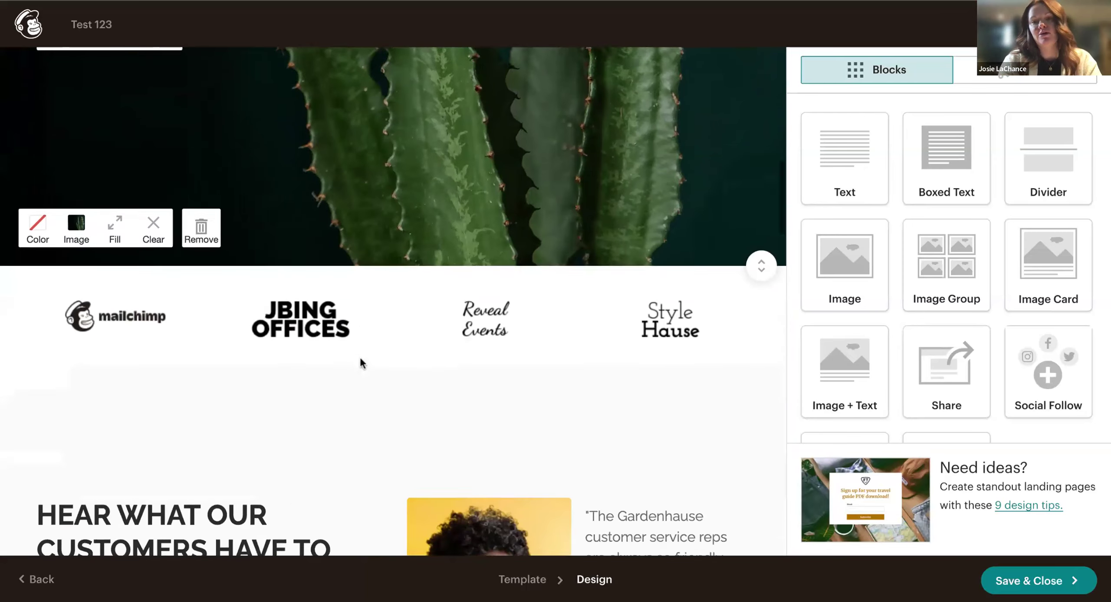
{"action": "scroll", "coordinate": [361, 363], "scroll_direction": "down", "scroll_amount": 2}
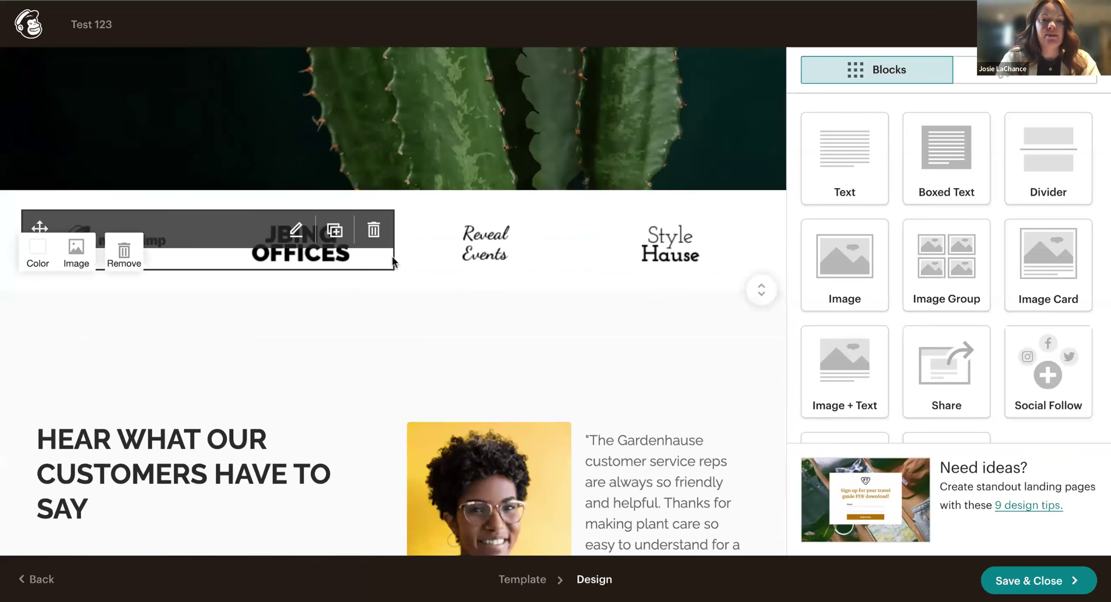
Delete both partner logo blocks, including Reveal Events and Style Hause, confirming each deletion.
{"action": "left_click", "coordinate": [747, 231]}
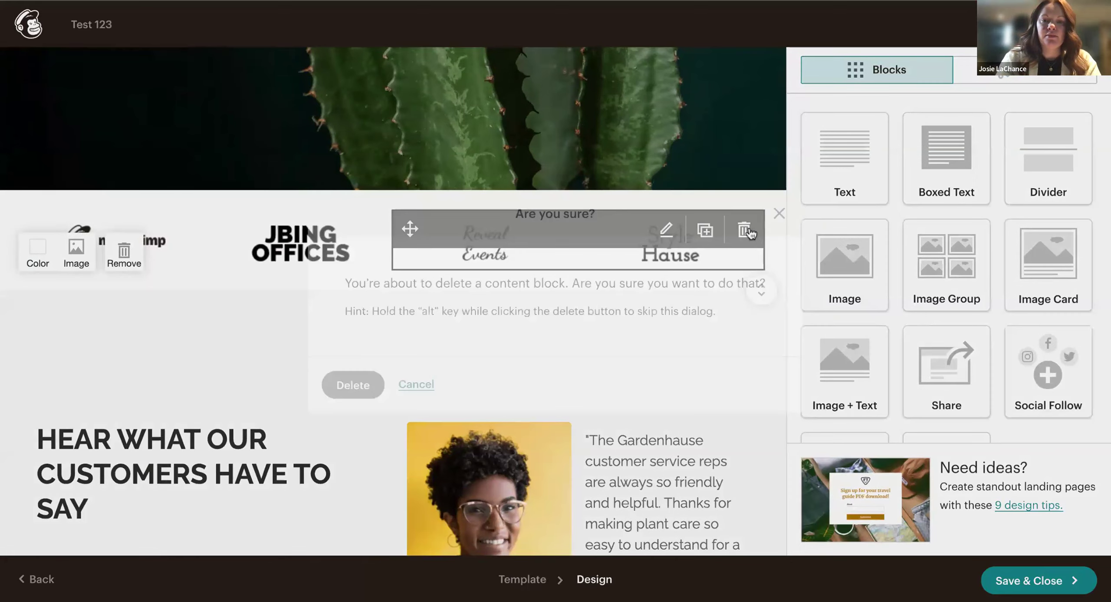
{"action": "left_click", "coordinate": [354, 384]}
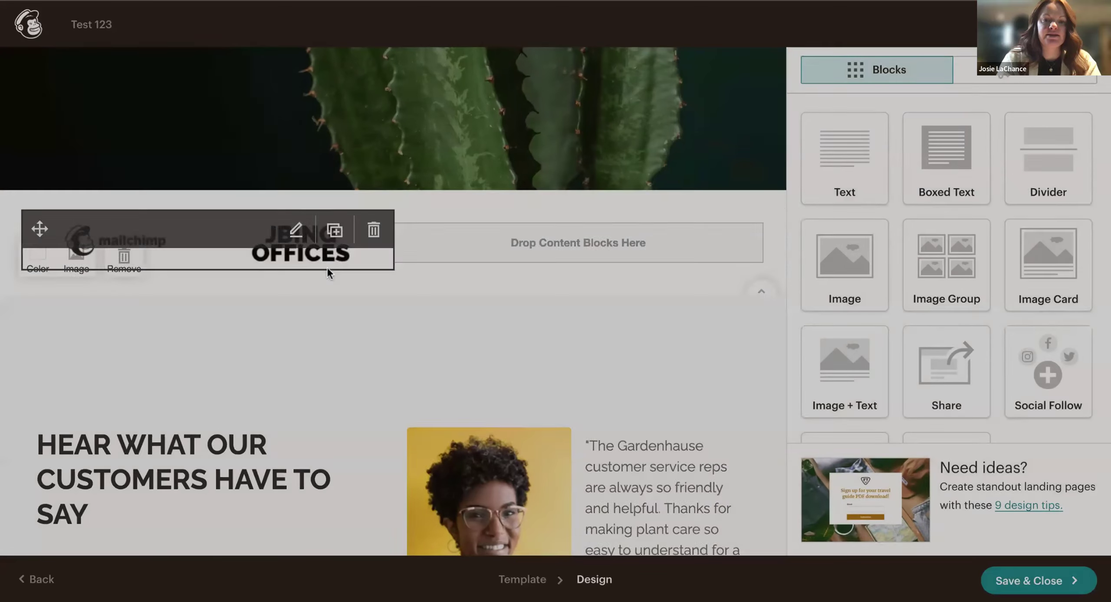
{"action": "left_click", "coordinate": [373, 229]}
{"action": "left_click", "coordinate": [331, 397]}
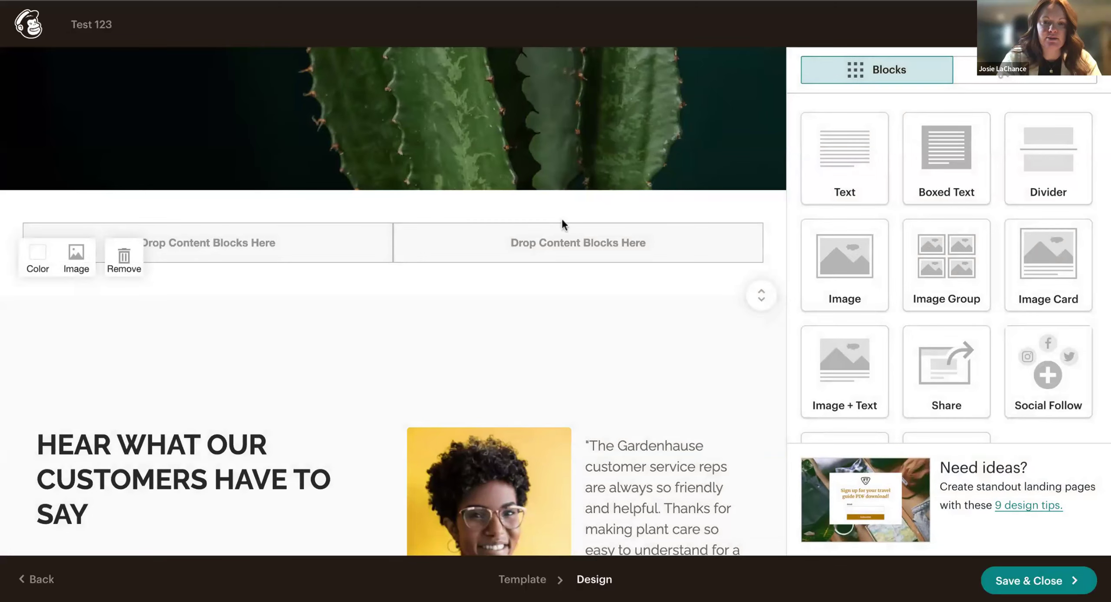
{"action": "scroll", "coordinate": [496, 345], "scroll_direction": "down", "scroll_amount": 2}
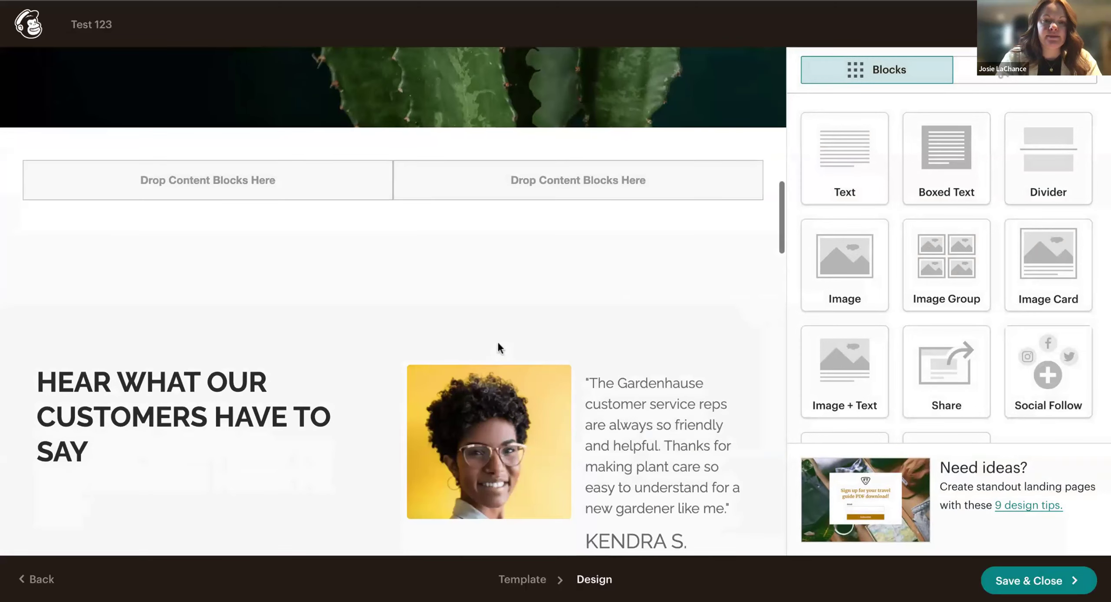
{"action": "scroll", "coordinate": [514, 260], "scroll_direction": "down", "scroll_amount": 5}
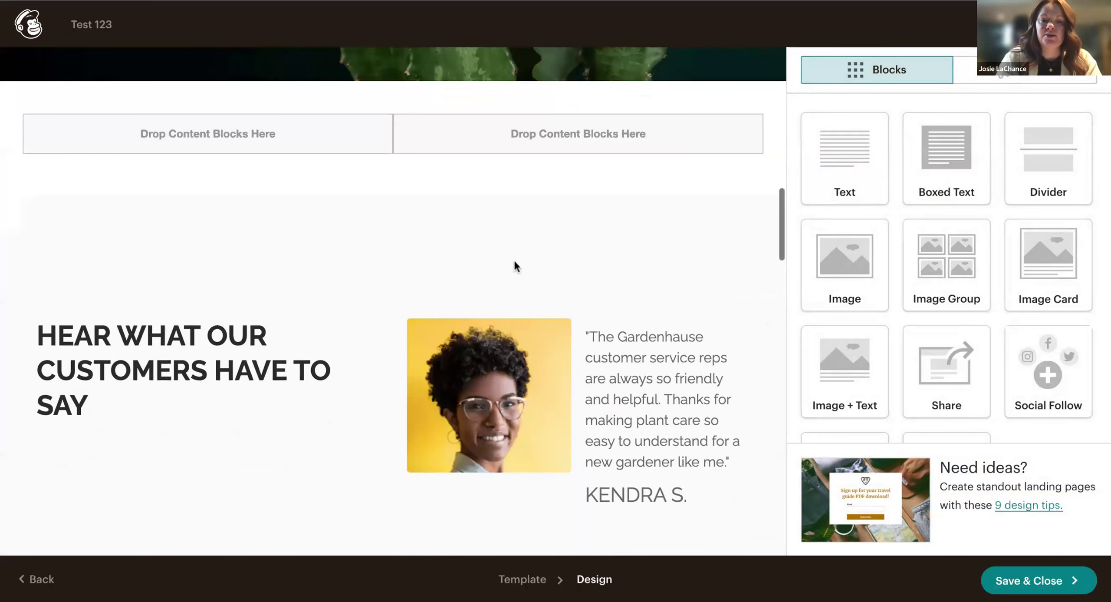
{"action": "scroll", "coordinate": [514, 265], "scroll_direction": "down", "scroll_amount": 3}
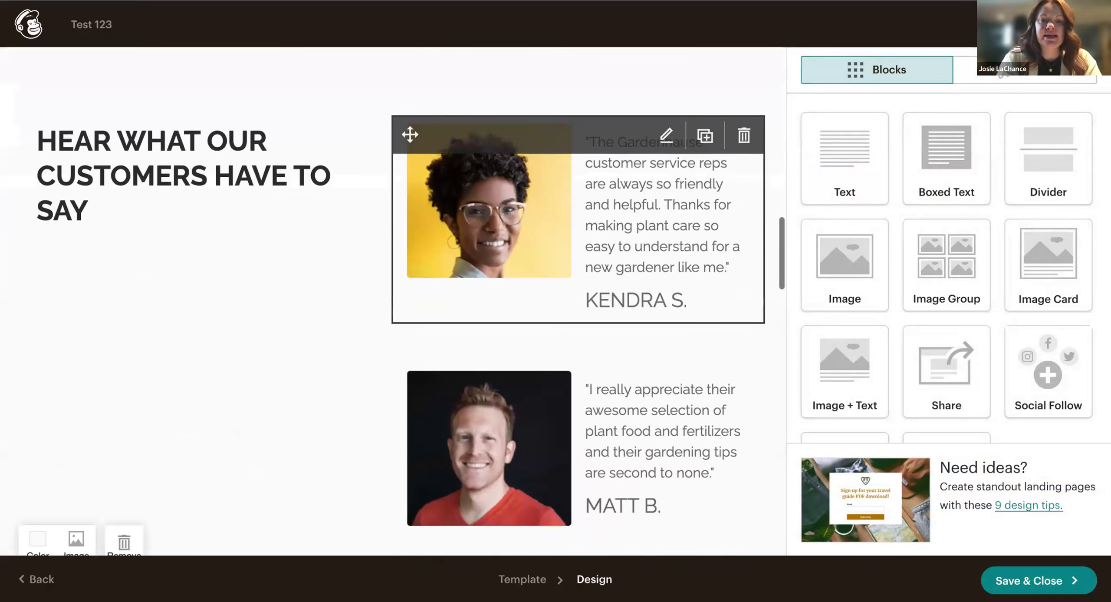
{"action": "scroll", "coordinate": [287, 314], "scroll_direction": "up", "scroll_amount": 4}
{"action": "scroll", "coordinate": [287, 314], "scroll_direction": "up", "scroll_amount": 4}
{"action": "scroll", "coordinate": [286, 313], "scroll_direction": "down", "scroll_amount": 8}
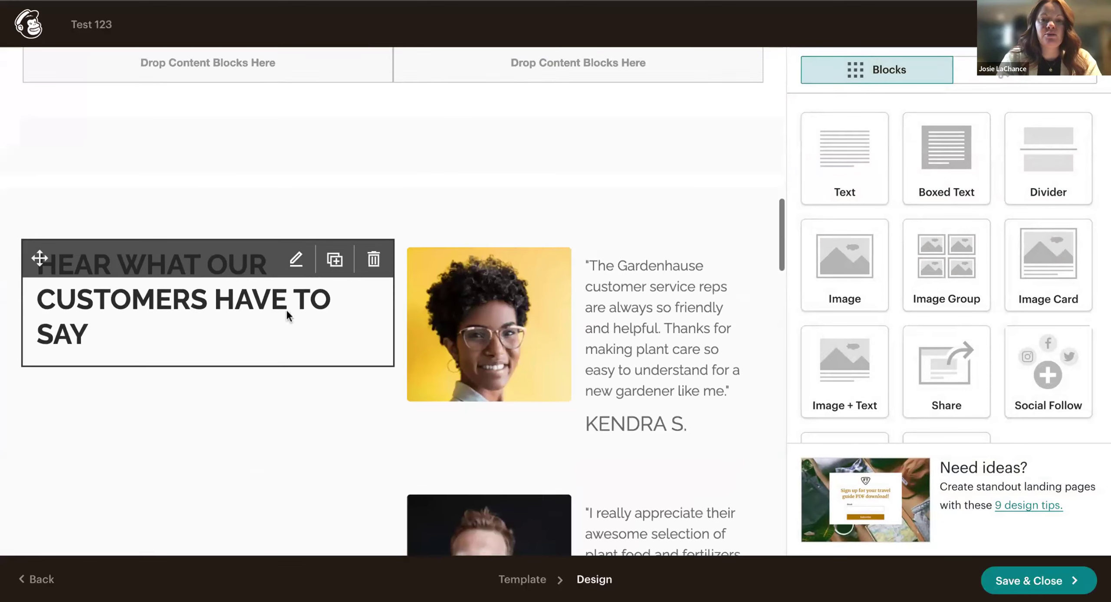
{"action": "scroll", "coordinate": [292, 296], "scroll_direction": "up", "scroll_amount": 2}
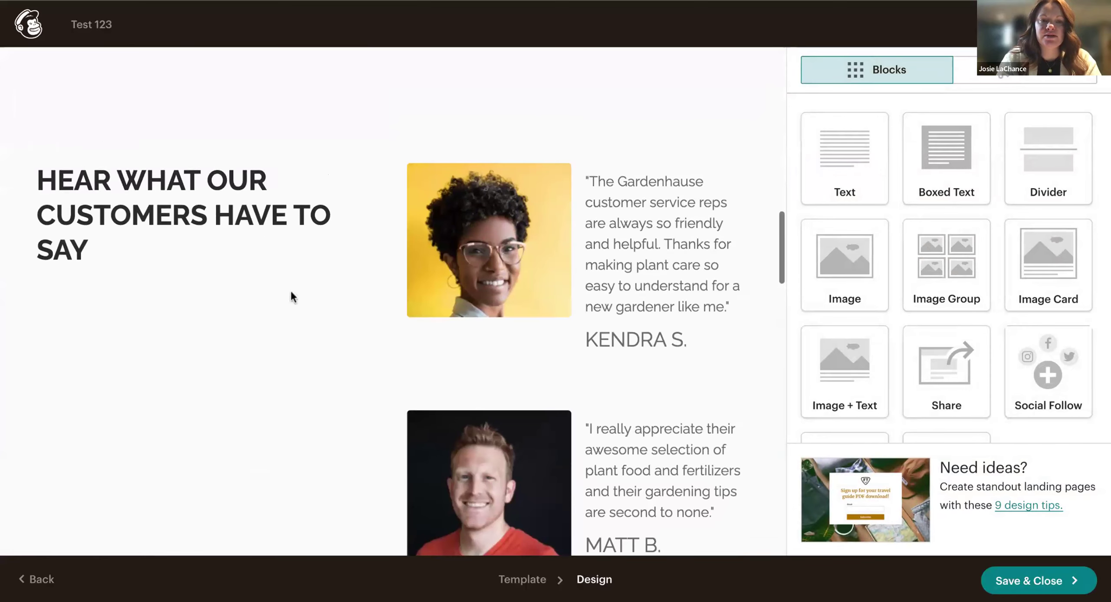
{"action": "scroll", "coordinate": [303, 347], "scroll_direction": "down", "scroll_amount": 12}
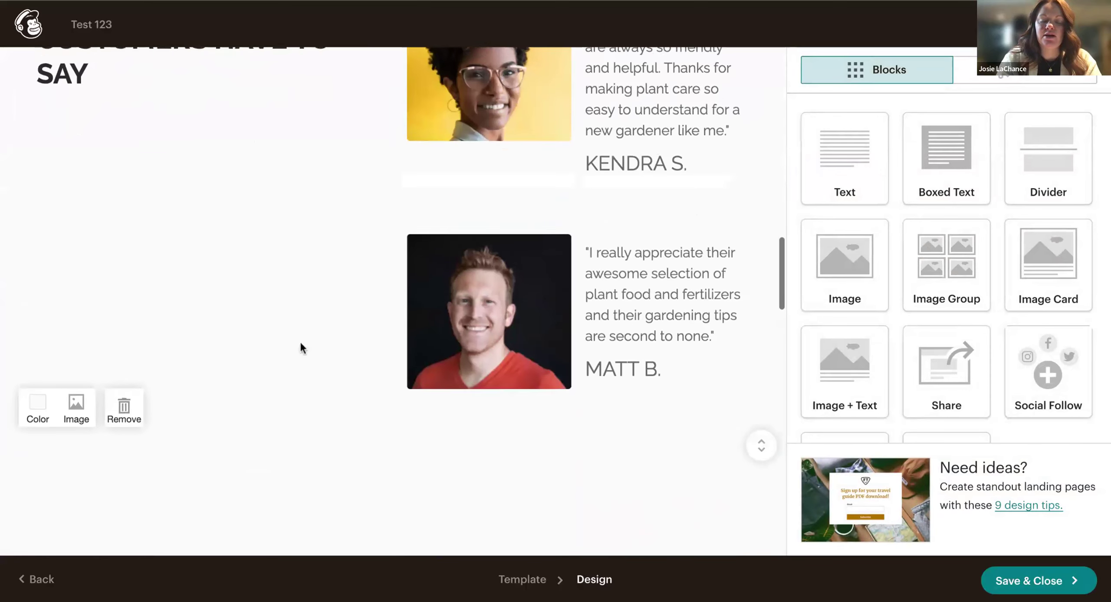
{"action": "scroll", "coordinate": [301, 347], "scroll_direction": "up", "scroll_amount": 13}
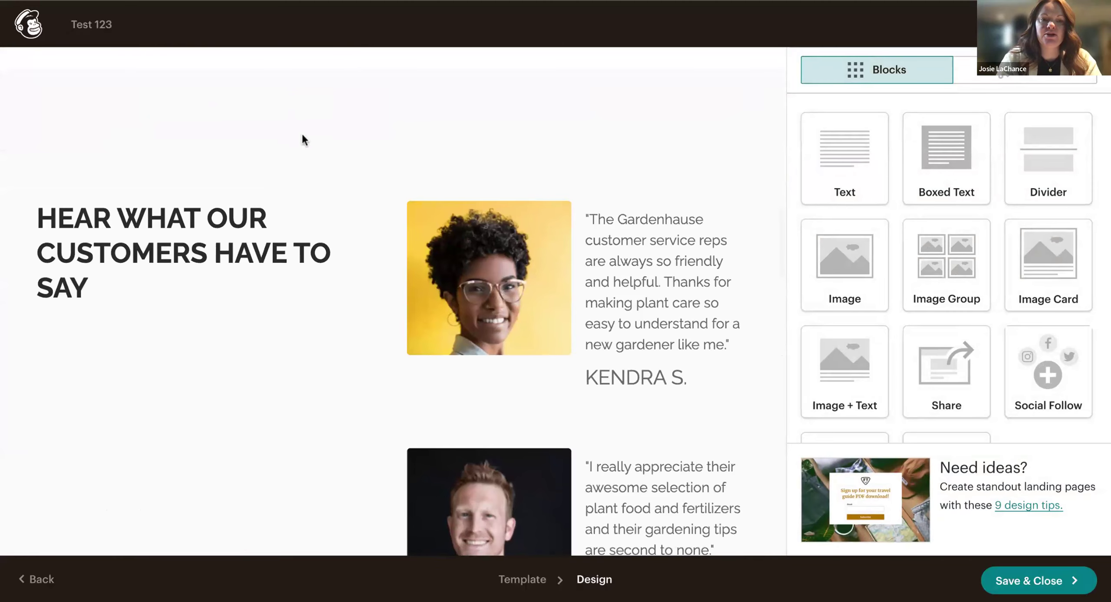
{"action": "scroll", "coordinate": [537, 259], "scroll_direction": "up", "scroll_amount": 3}
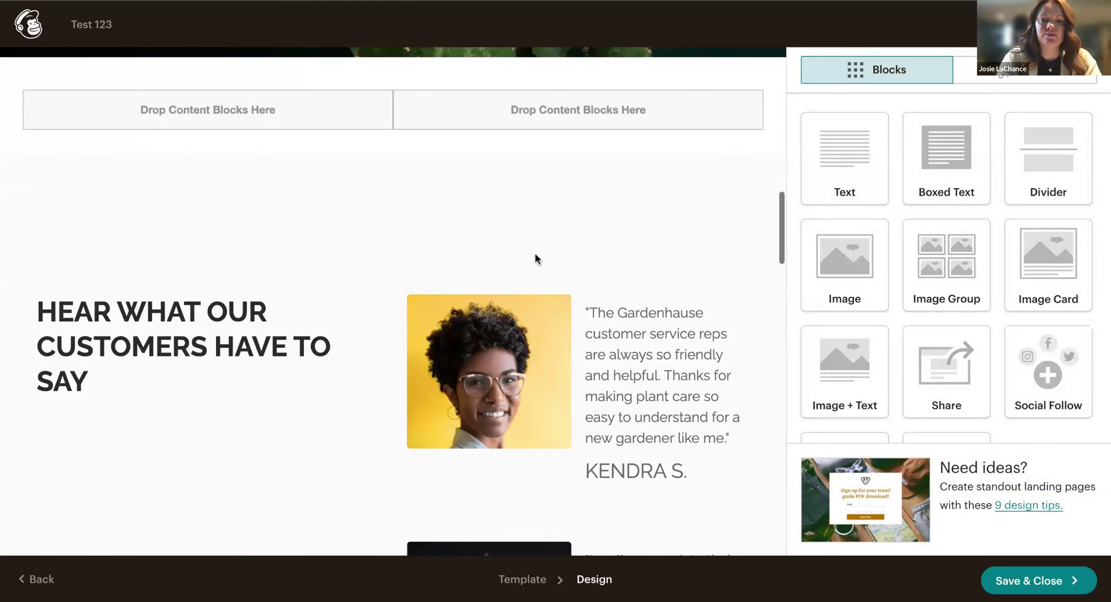
Drag the Sage Advice testimonial block into the empty left column below the cactus image.
{"action": "left_click", "coordinate": [595, 316]}
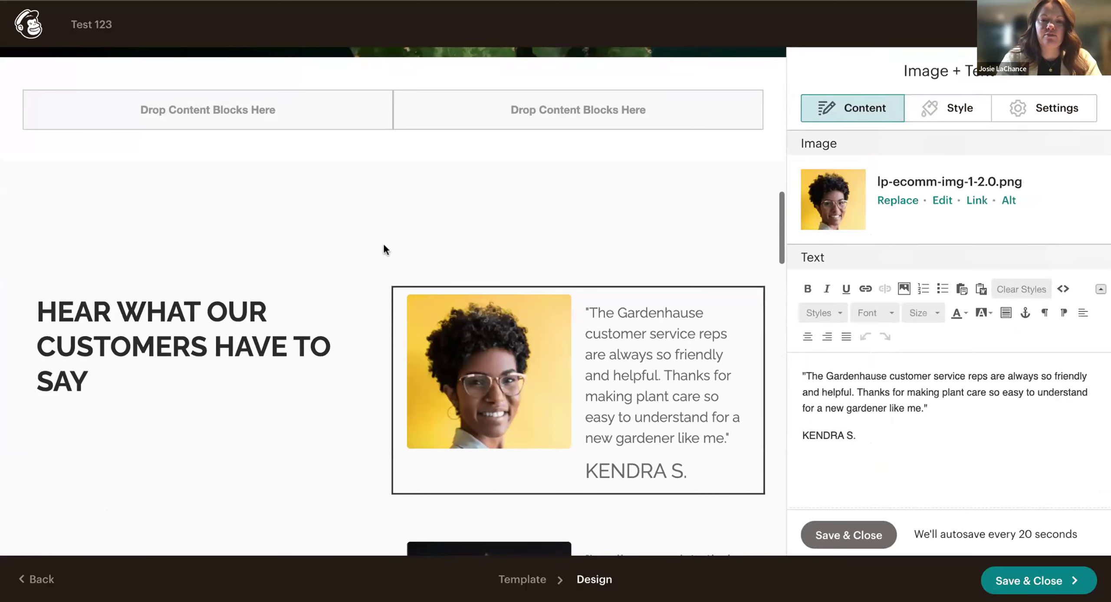
{"action": "scroll", "coordinate": [384, 246], "scroll_direction": "down", "scroll_amount": 4}
{"action": "scroll", "coordinate": [384, 246], "scroll_direction": "down", "scroll_amount": 15}
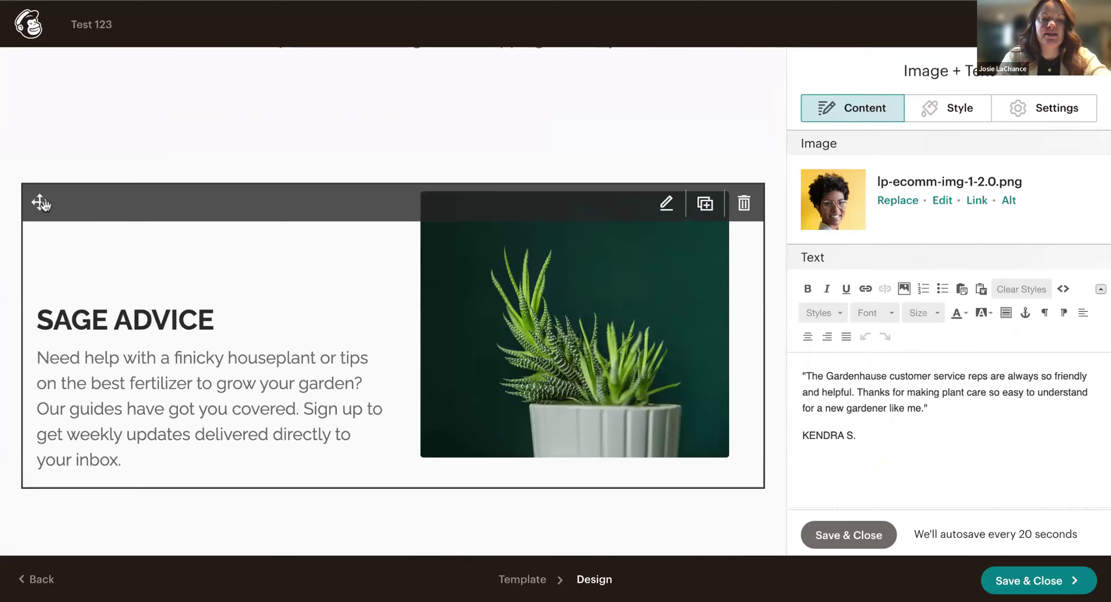
{"action": "left_click_drag", "start_coordinate": [40, 202], "coordinate": [107, 241]}
{"action": "scroll", "coordinate": [95, 165], "scroll_direction": "up", "scroll_amount": 7}
{"action": "scroll", "coordinate": [95, 165], "scroll_direction": "up", "scroll_amount": 10}
{"action": "scroll", "coordinate": [393, 301], "scroll_direction": "up", "scroll_amount": 2}
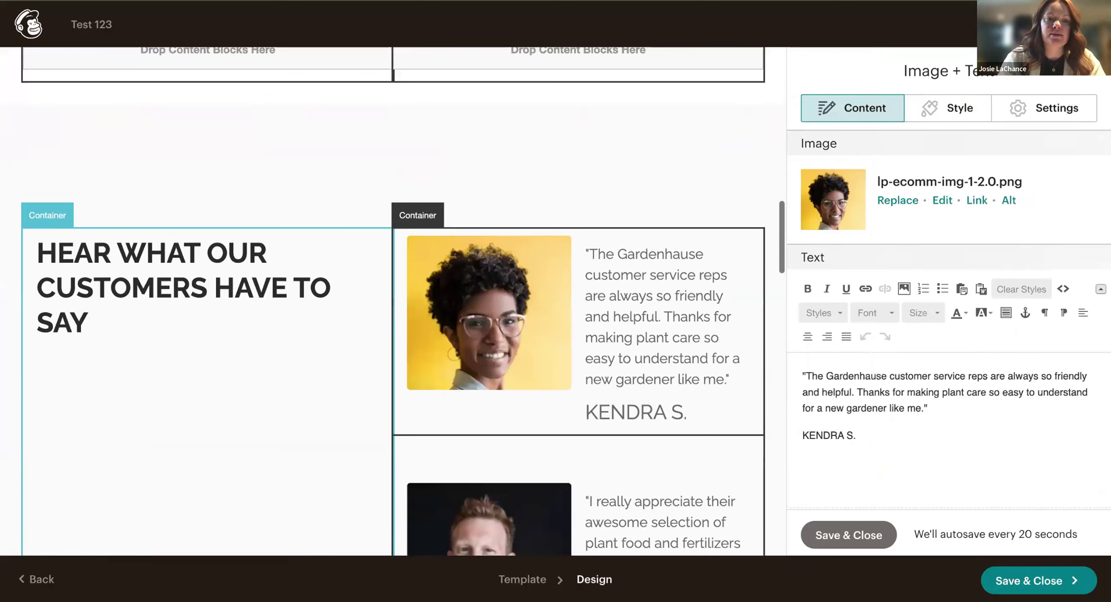
{"action": "scroll", "coordinate": [136, 290], "scroll_direction": "up", "scroll_amount": 2}
{"action": "scroll", "coordinate": [134, 294], "scroll_direction": "down", "scroll_amount": 10}
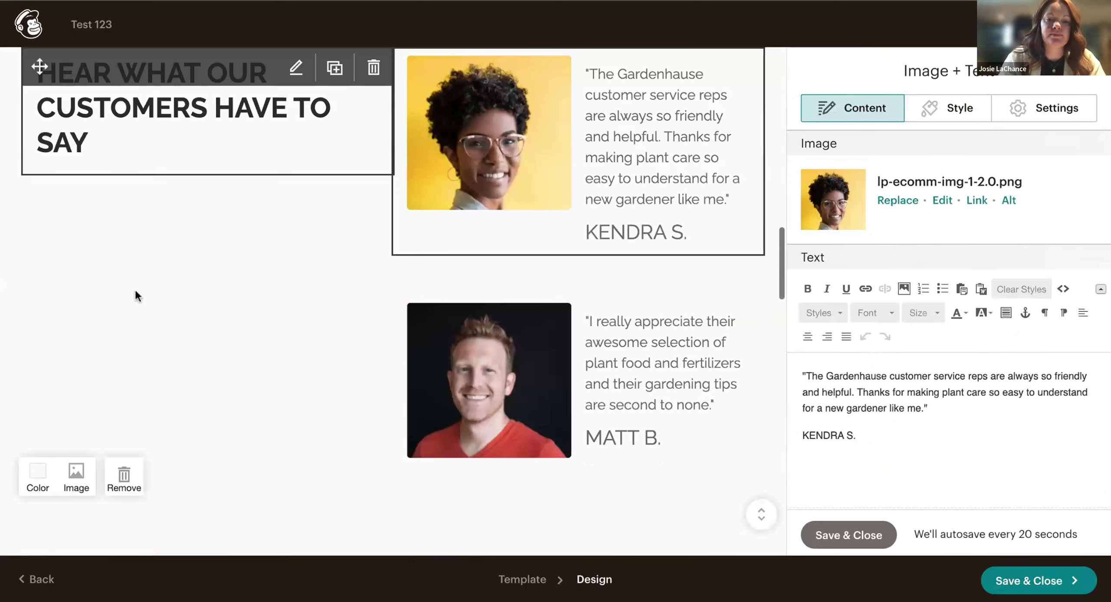
{"action": "left_click_drag", "start_coordinate": [43, 159], "coordinate": [122, 353]}
{"action": "scroll", "coordinate": [47, 163], "scroll_direction": "up", "scroll_amount": 10}
{"action": "scroll", "coordinate": [47, 163], "scroll_direction": "up", "scroll_amount": 2}
{"action": "left_click_drag", "start_coordinate": [115, 336], "coordinate": [211, 322]}
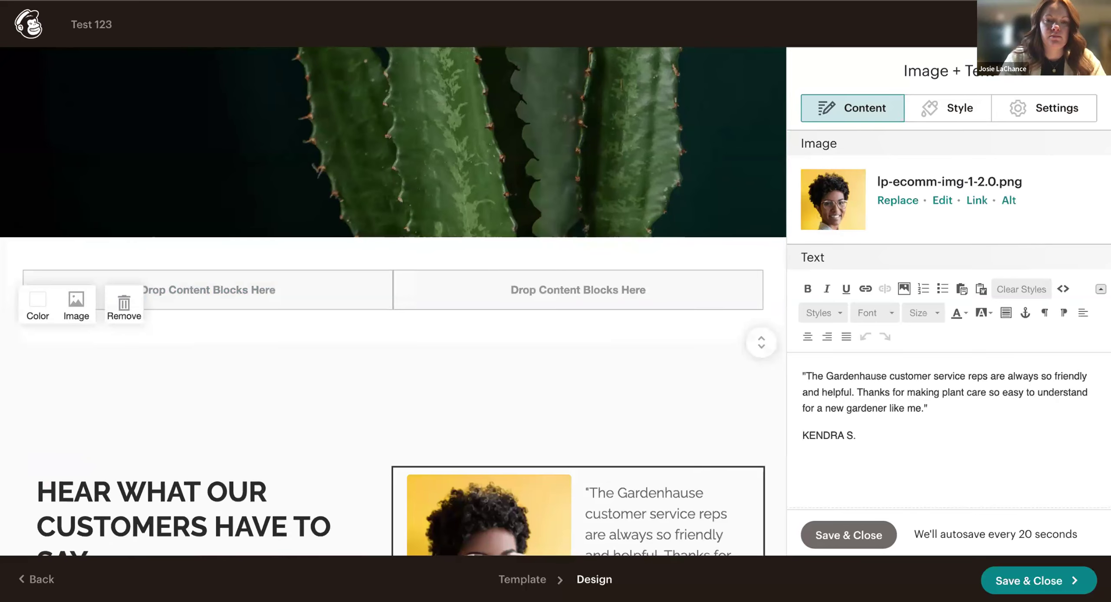
Select the SAGE ADVICE block, start deleting it, then cancel to keep it.
{"action": "scroll", "coordinate": [243, 345], "scroll_direction": "down", "scroll_amount": 3}
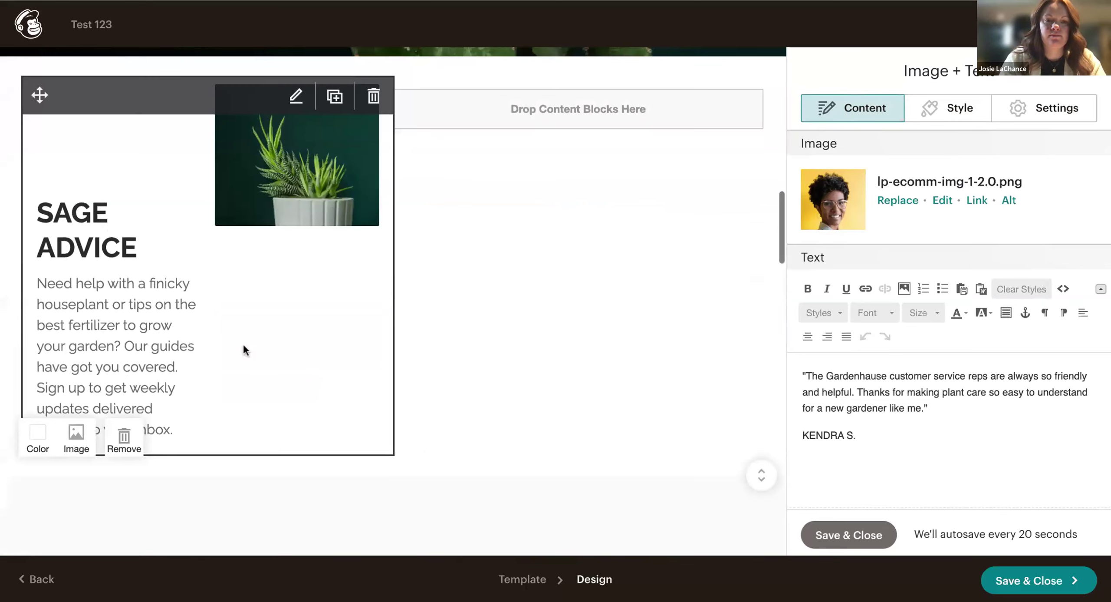
{"action": "left_click", "coordinate": [372, 179]}
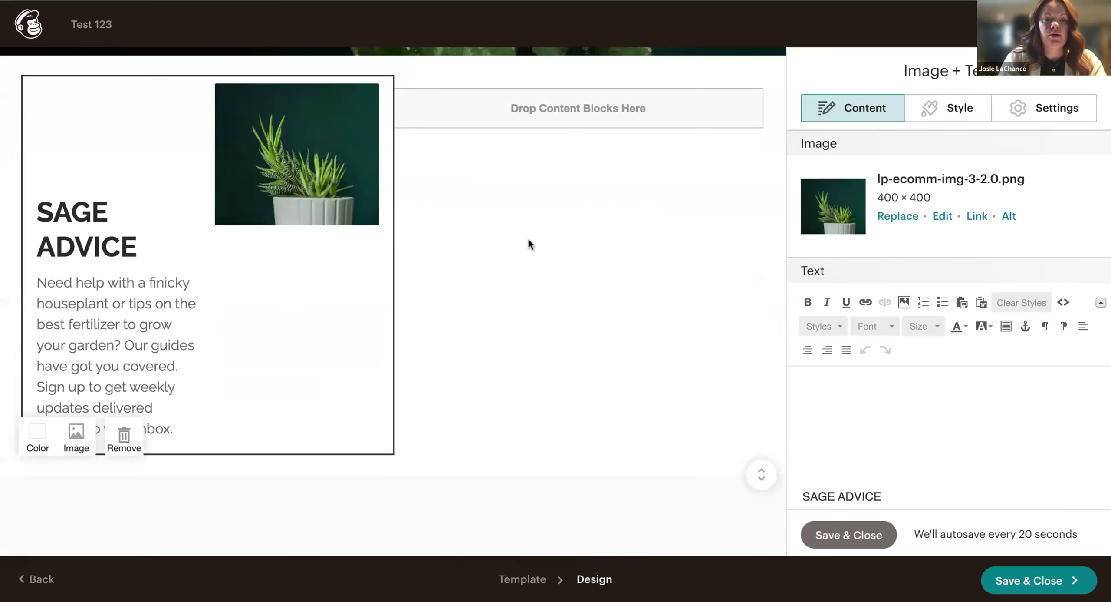
{"action": "left_click", "coordinate": [374, 97]}
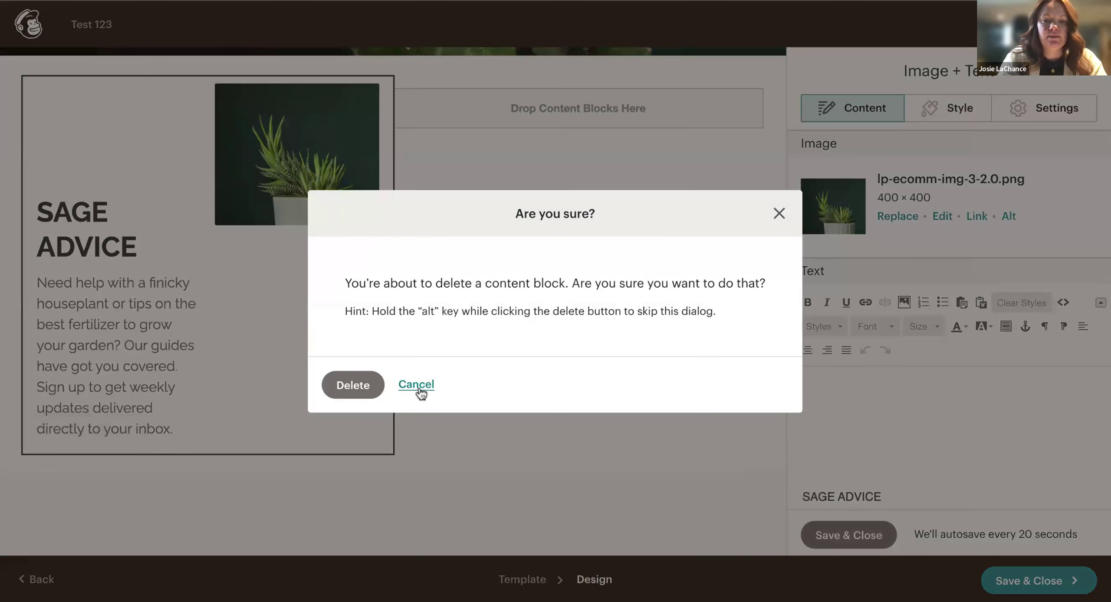
{"action": "left_click", "coordinate": [417, 387]}
{"action": "scroll", "coordinate": [472, 406], "scroll_direction": "down", "scroll_amount": 1}
{"action": "scroll", "coordinate": [248, 354], "scroll_direction": "up", "scroll_amount": 10}
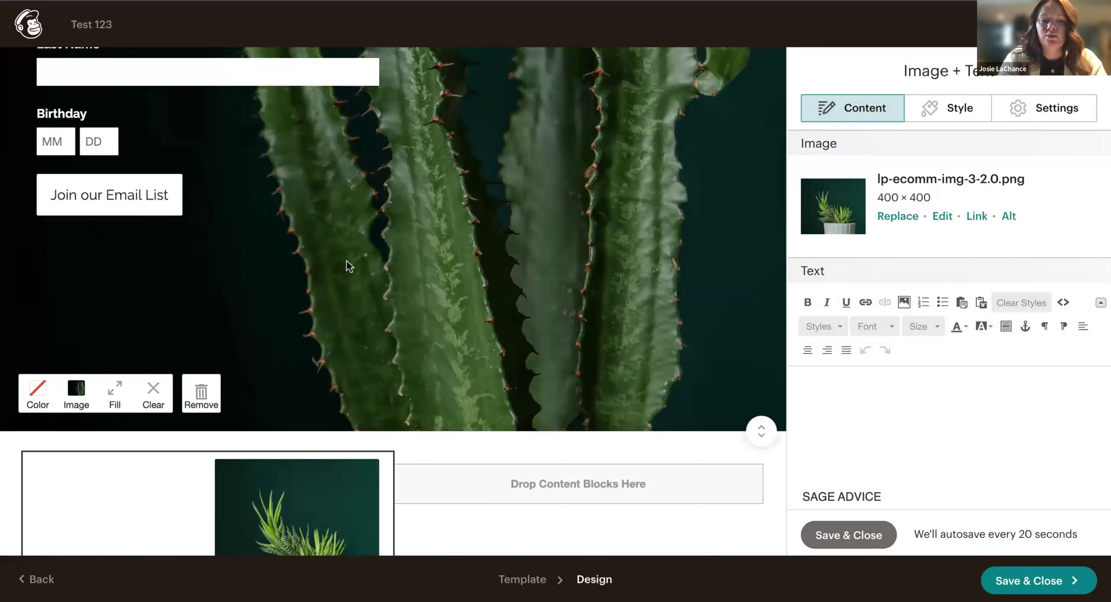
{"action": "scroll", "coordinate": [347, 269], "scroll_direction": "down", "scroll_amount": 6}
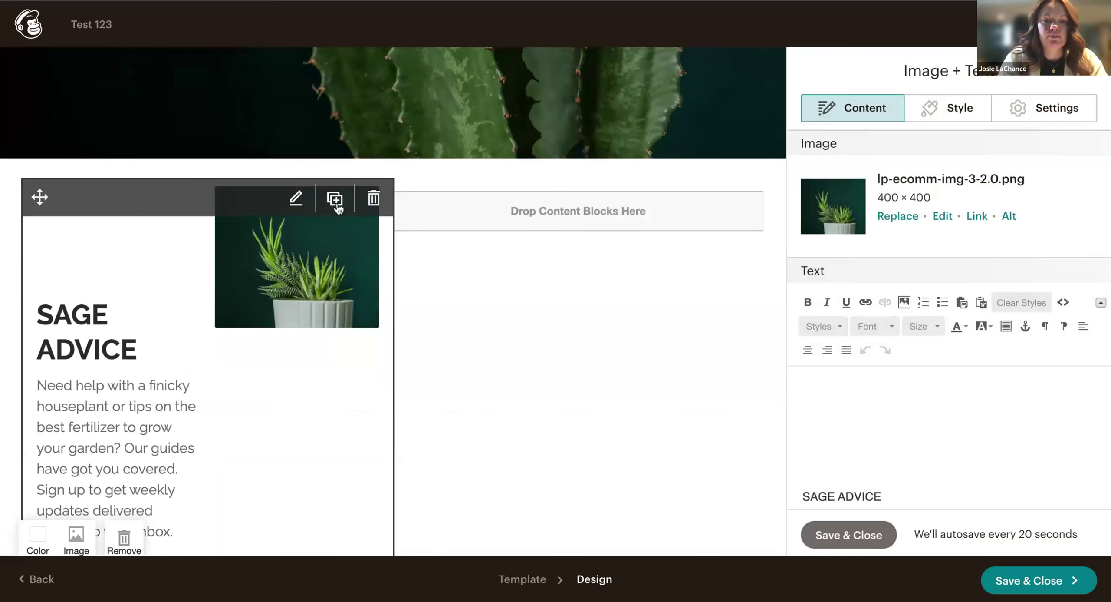
Duplicate the SAGE ADVICE block and scroll to locate the copy.
{"action": "left_click", "coordinate": [338, 202]}
{"action": "scroll", "coordinate": [442, 338], "scroll_direction": "up", "scroll_amount": 5}
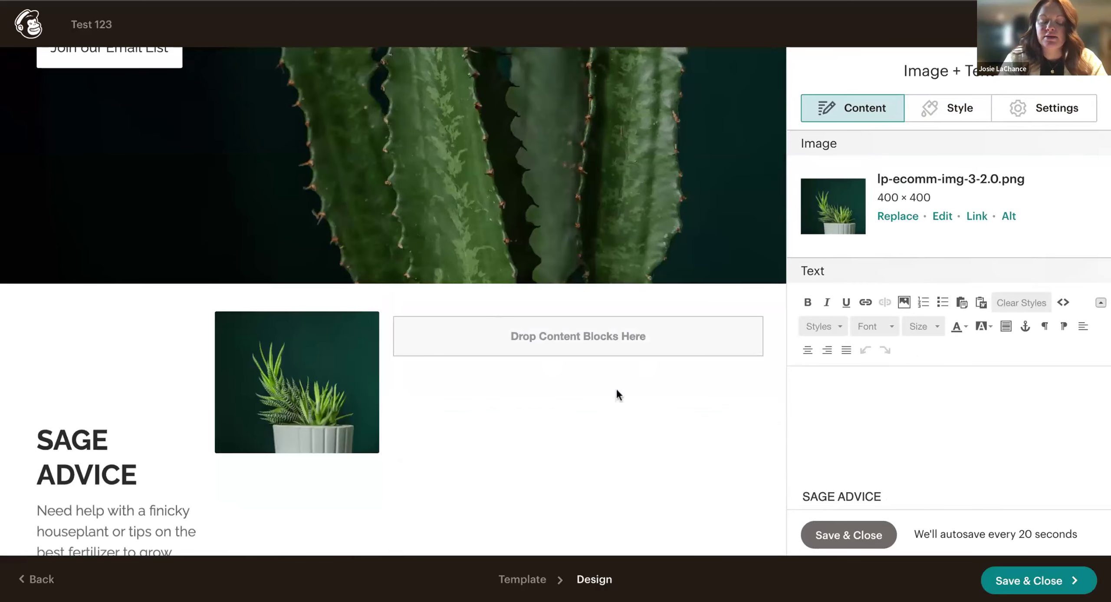
{"action": "scroll", "coordinate": [526, 364], "scroll_direction": "down", "scroll_amount": 3}
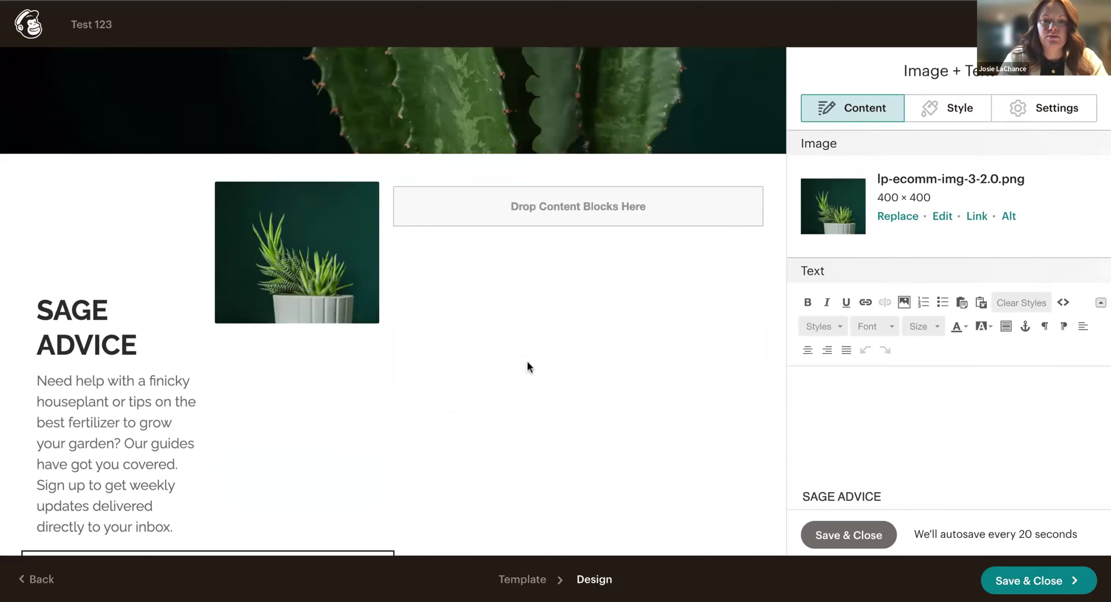
{"action": "scroll", "coordinate": [527, 360], "scroll_direction": "down", "scroll_amount": 15}
{"action": "scroll", "coordinate": [526, 359], "scroll_direction": "down", "scroll_amount": 12}
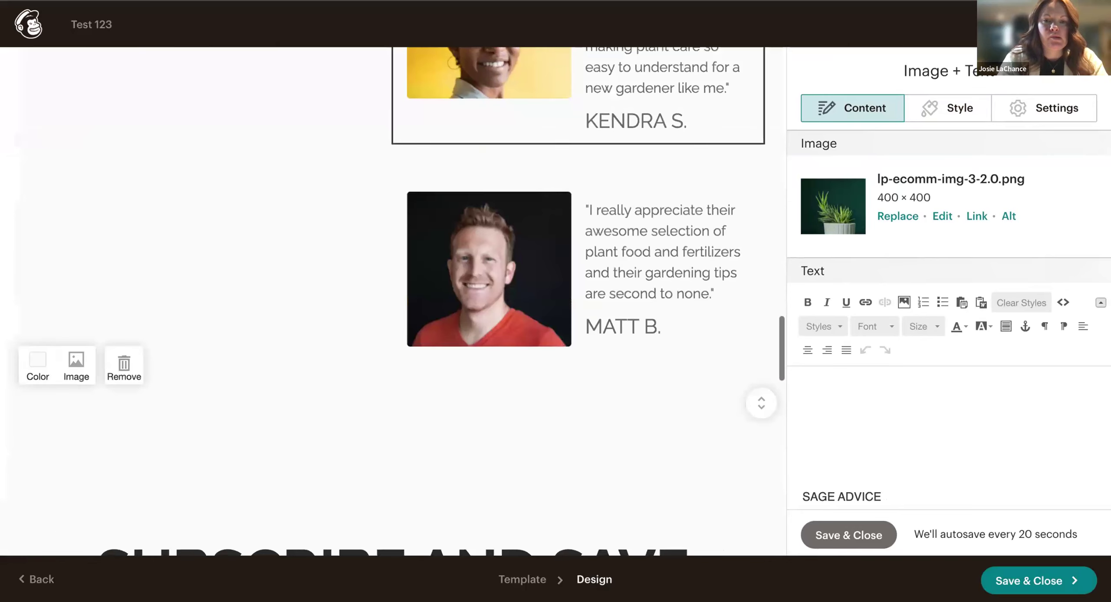
{"action": "scroll", "coordinate": [526, 359], "scroll_direction": "down", "scroll_amount": 13}
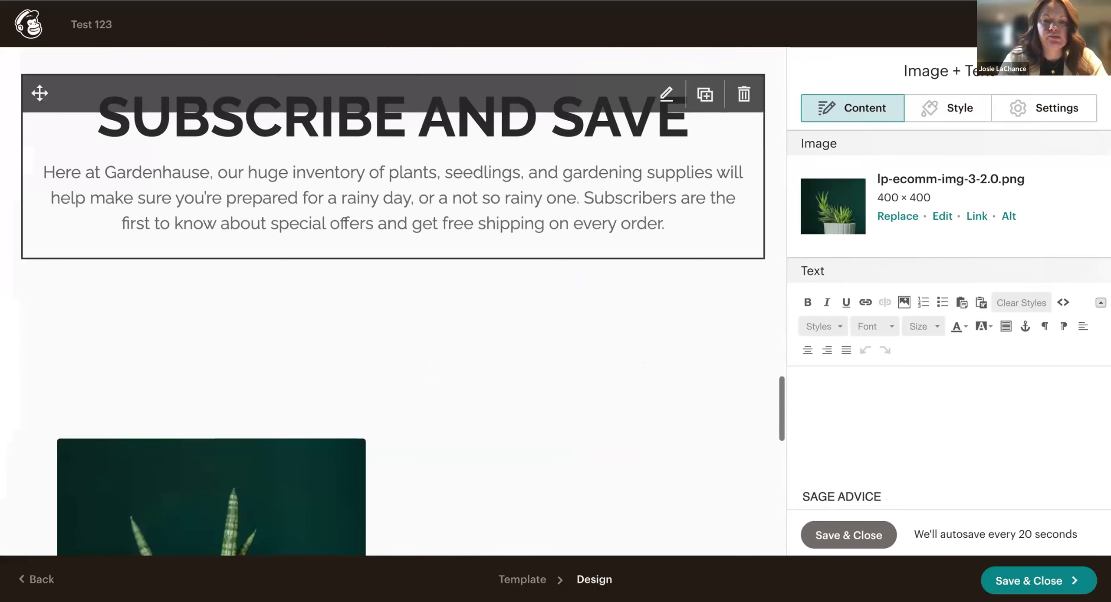
{"action": "scroll", "coordinate": [526, 360], "scroll_direction": "up", "scroll_amount": 11}
{"action": "scroll", "coordinate": [526, 359], "scroll_direction": "up", "scroll_amount": 20}
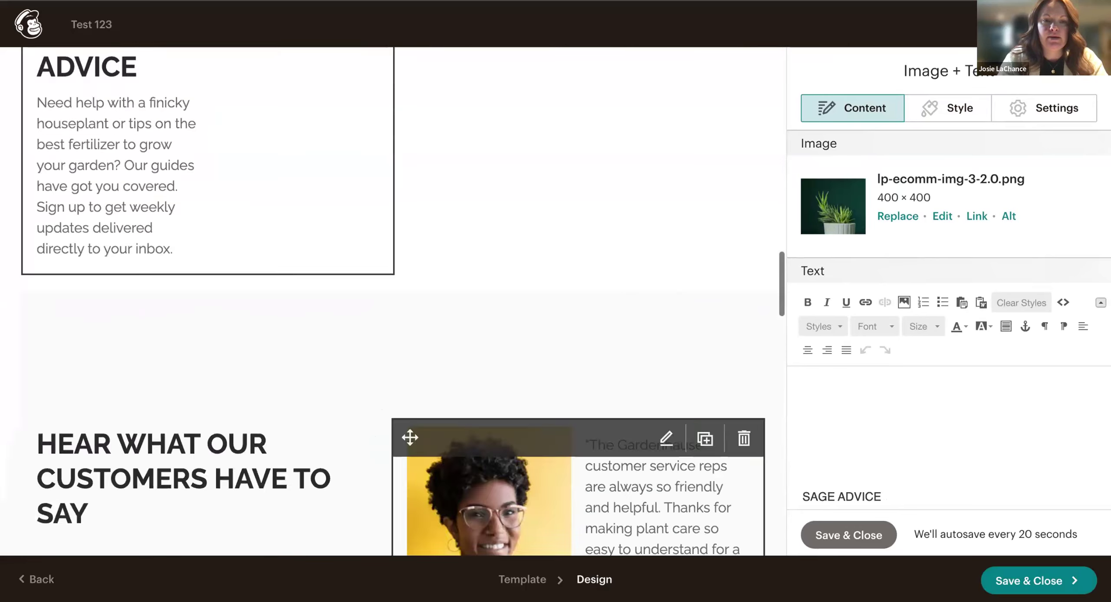
Delete the duplicated SAGE ADVICE block and confirm the deletion.
{"action": "left_click", "coordinate": [363, 384]}
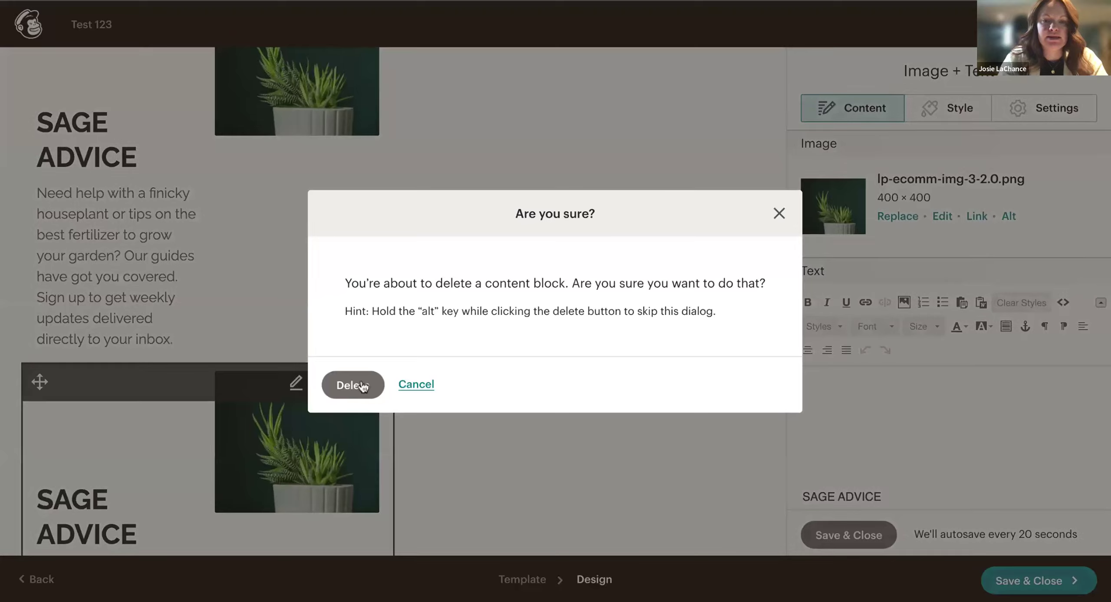
{"action": "left_click", "coordinate": [354, 384]}
{"action": "scroll", "coordinate": [387, 198], "scroll_direction": "up", "scroll_amount": 5}
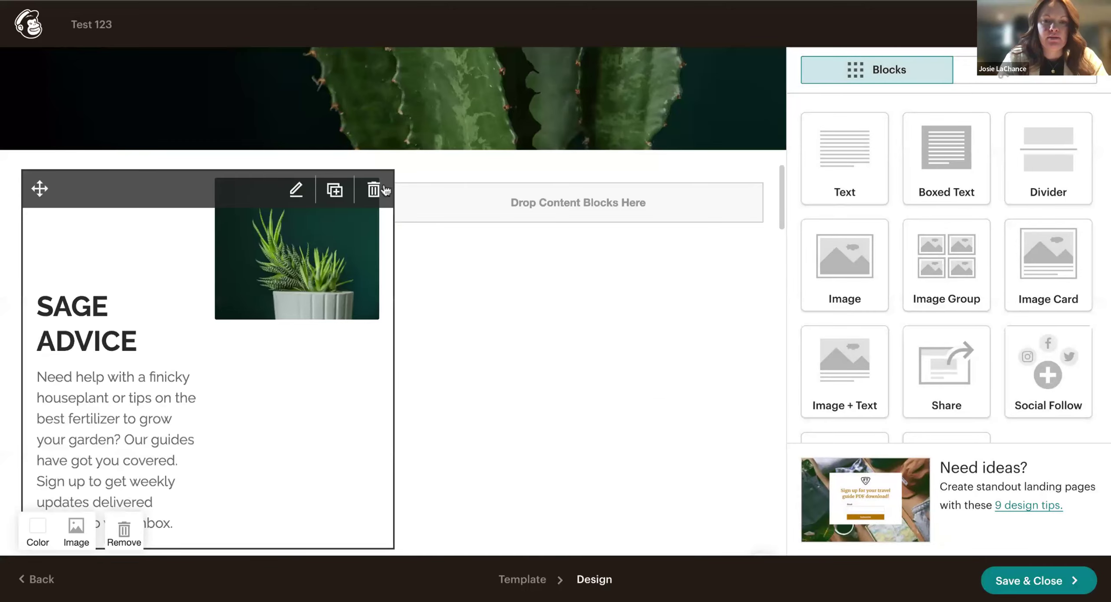
Delete the remaining SAGE ADVICE block and remove its now-empty two-column section.
{"action": "left_click", "coordinate": [385, 190]}
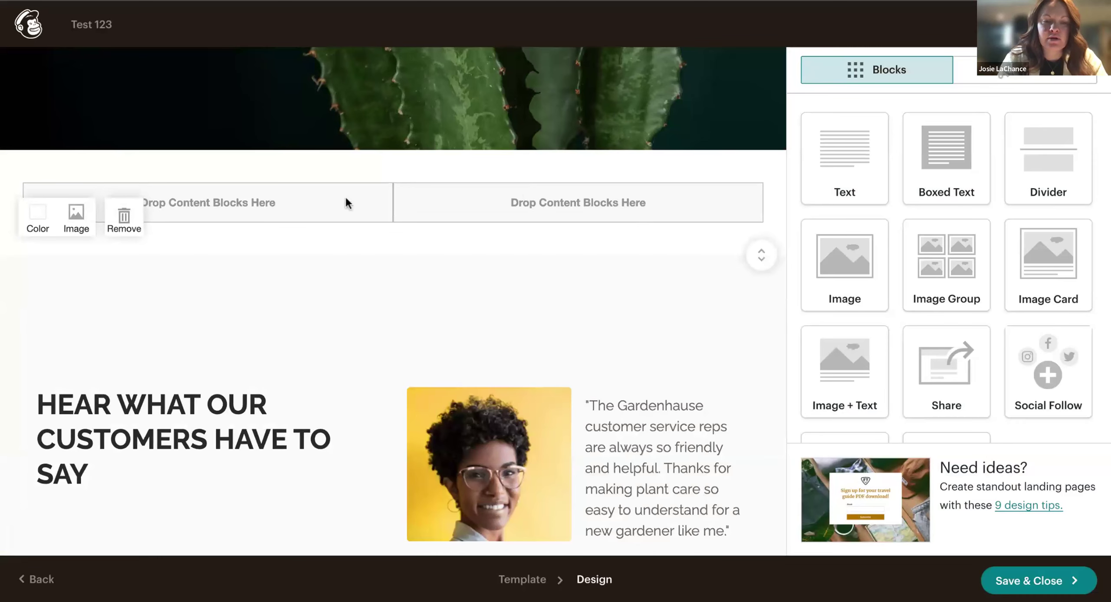
{"action": "left_click", "coordinate": [124, 217]}
{"action": "scroll", "coordinate": [280, 417], "scroll_direction": "down", "scroll_amount": 3}
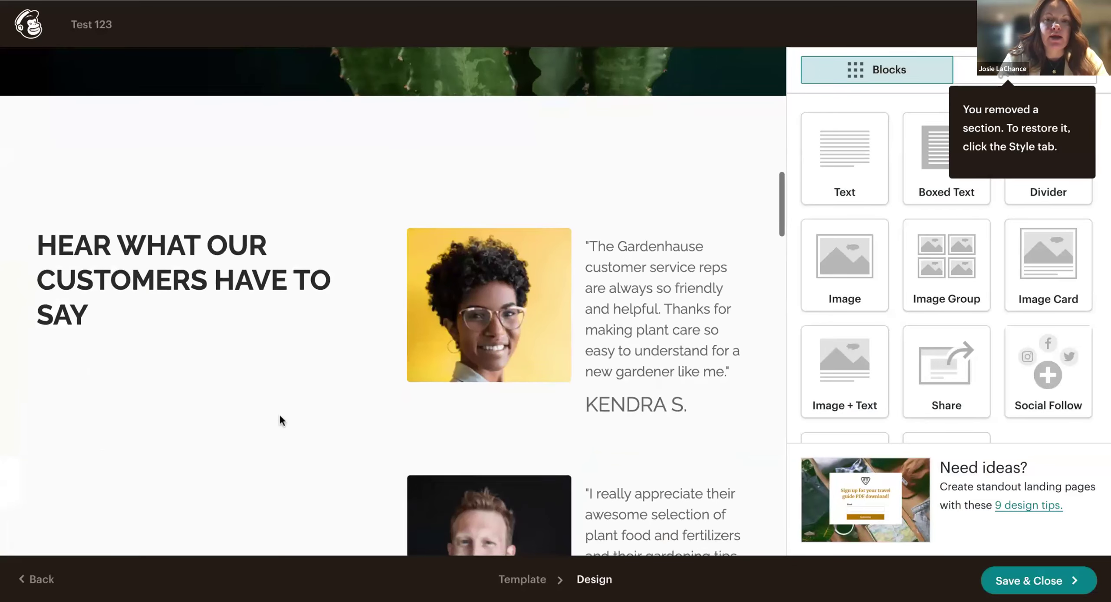
{"action": "scroll", "coordinate": [279, 418], "scroll_direction": "down", "scroll_amount": 9}
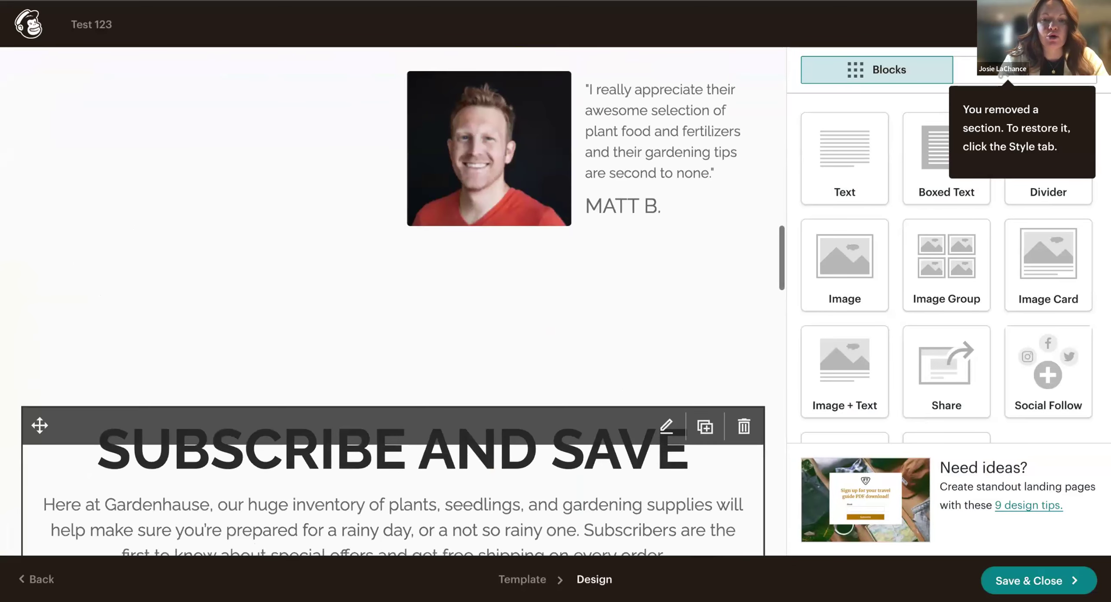
{"action": "scroll", "coordinate": [317, 404], "scroll_direction": "down", "scroll_amount": 8}
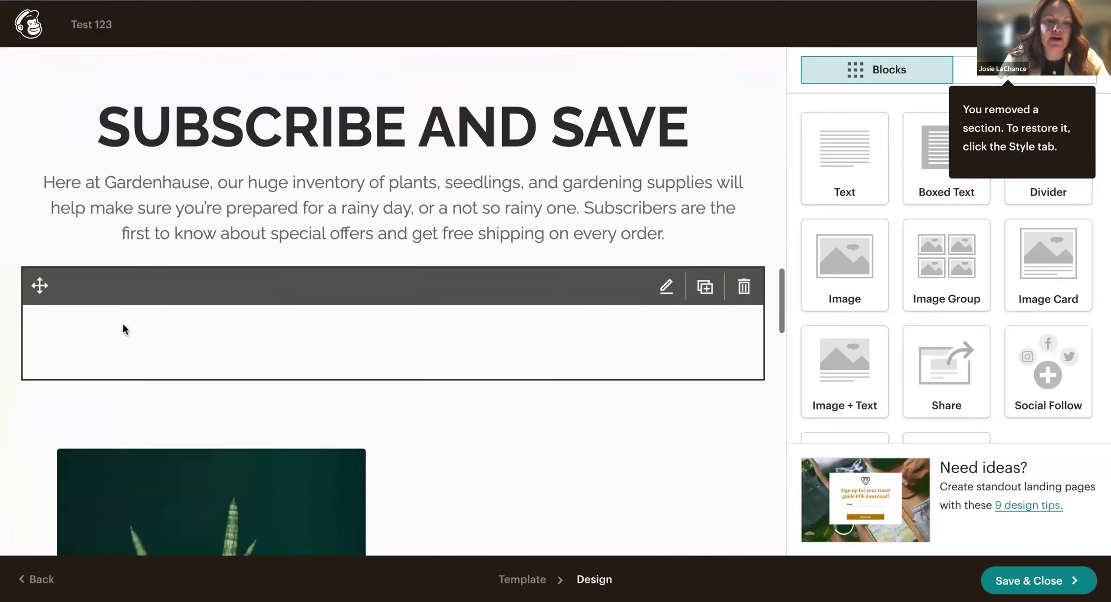
{"action": "left_click_drag", "start_coordinate": [47, 461], "coordinate": [65, 337]}
{"action": "scroll", "coordinate": [140, 377], "scroll_direction": "down", "scroll_amount": 6}
{"action": "scroll", "coordinate": [141, 377], "scroll_direction": "down", "scroll_amount": 1}
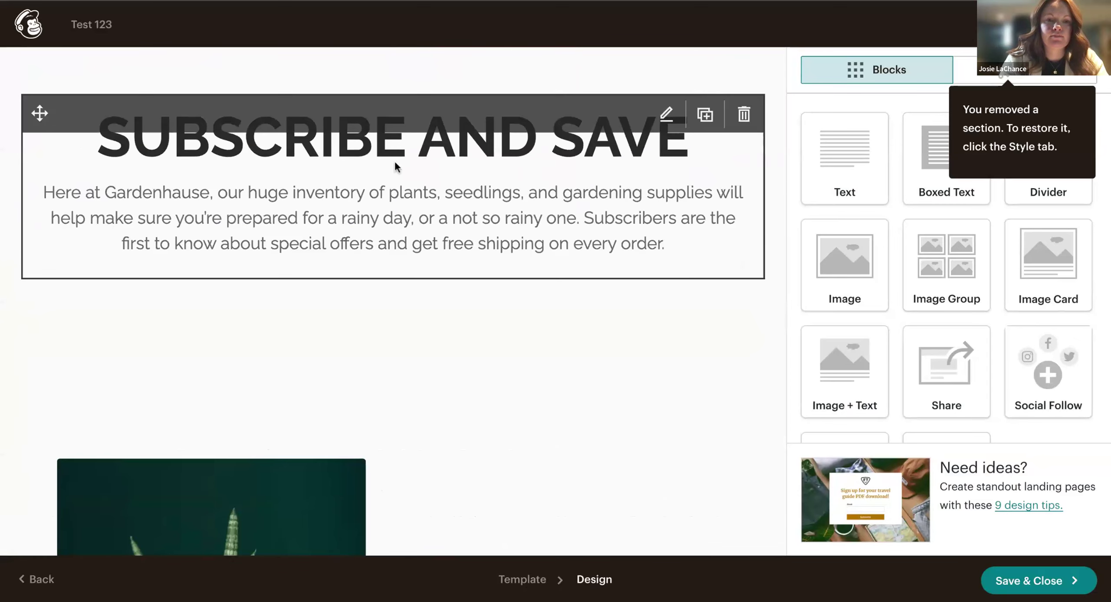
Delete the Subscribe and Save block, confirming the deletion.
{"action": "left_click_drag", "start_coordinate": [47, 116], "coordinate": [56, 131]}
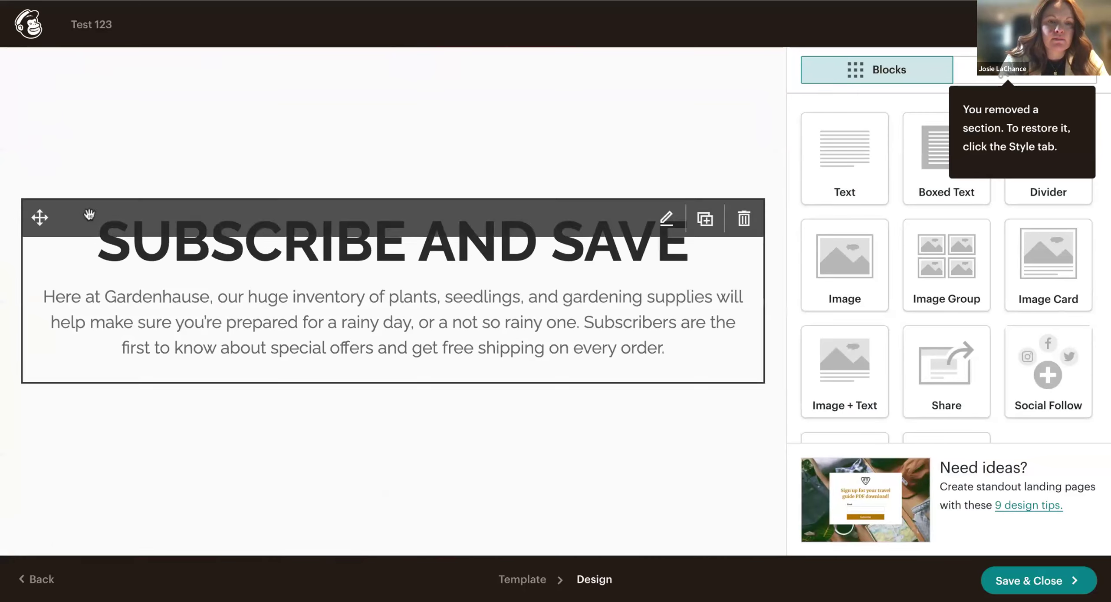
{"action": "left_click", "coordinate": [744, 219]}
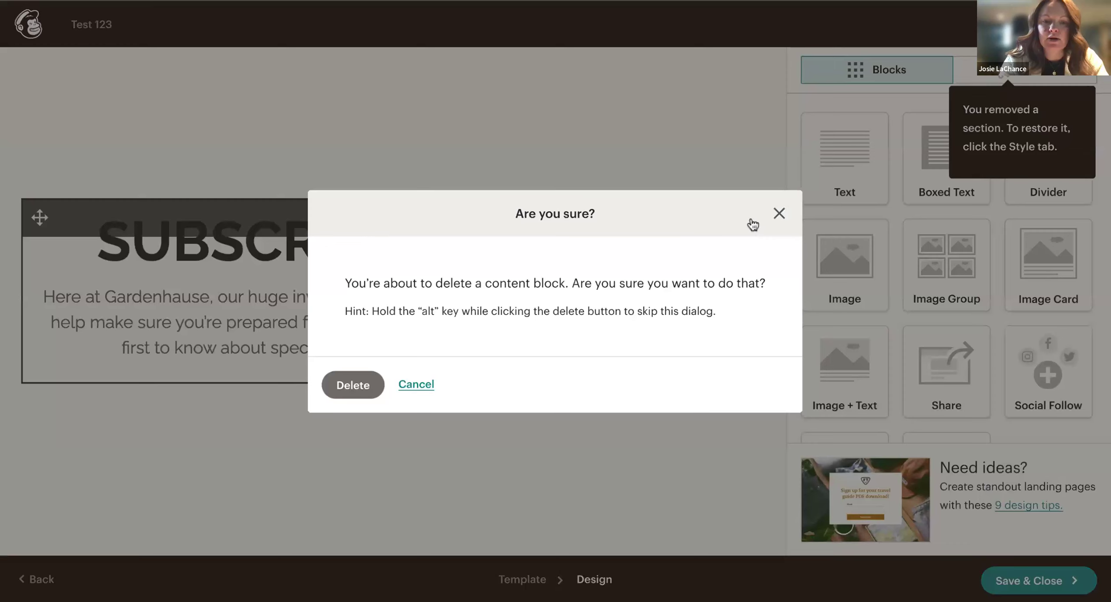
{"action": "left_click", "coordinate": [353, 385]}
{"action": "scroll", "coordinate": [404, 330], "scroll_direction": "up", "scroll_amount": 3}
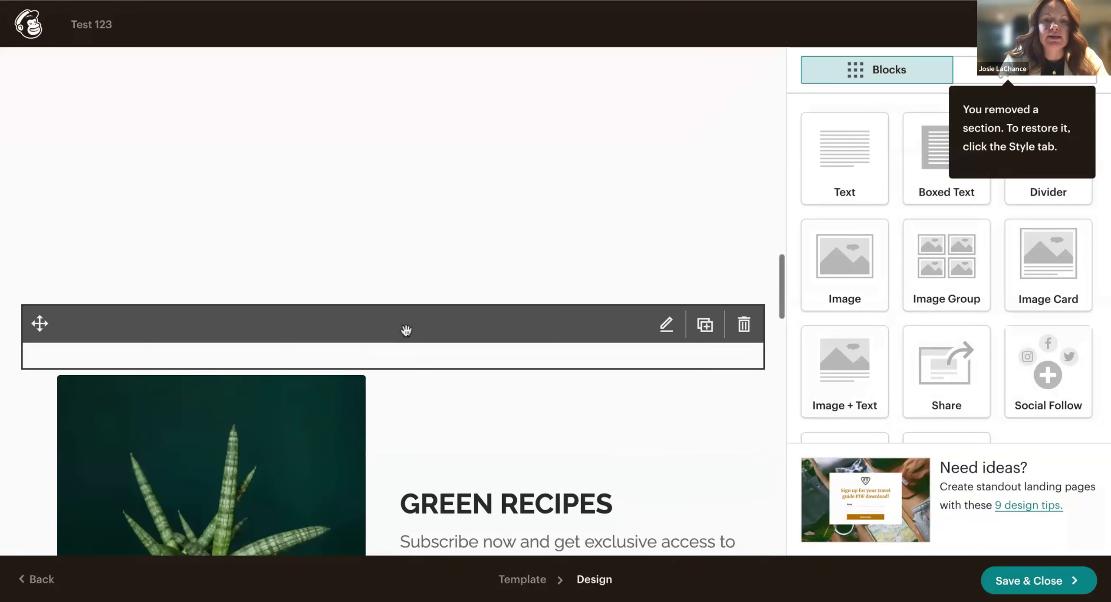
Delete the two empty blocks between the testimonials and Green Recipes.
{"action": "left_click", "coordinate": [745, 311]}
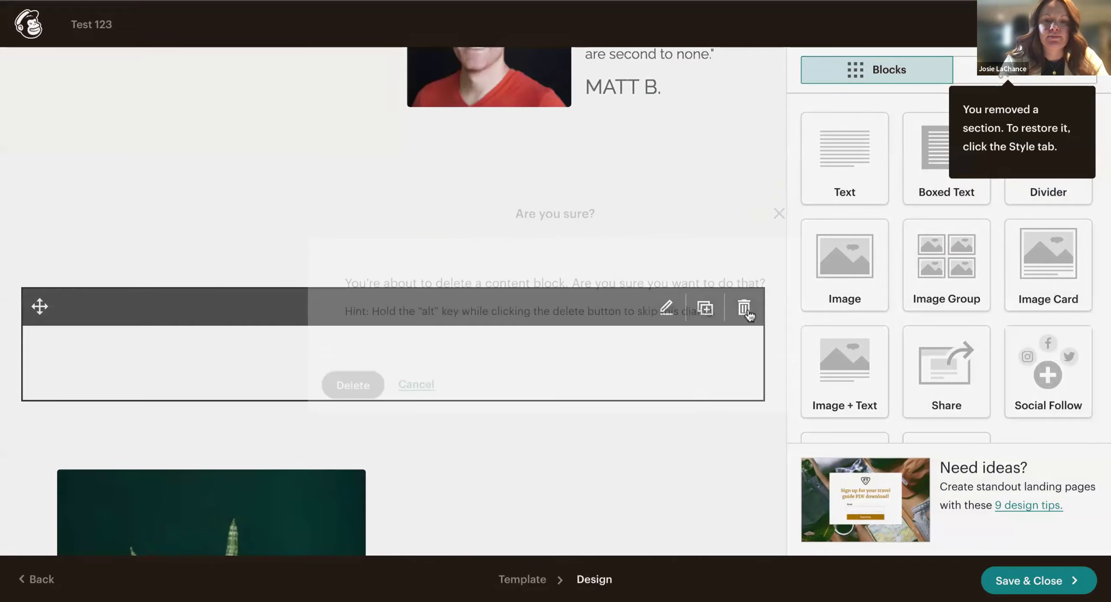
{"action": "left_click", "coordinate": [371, 381]}
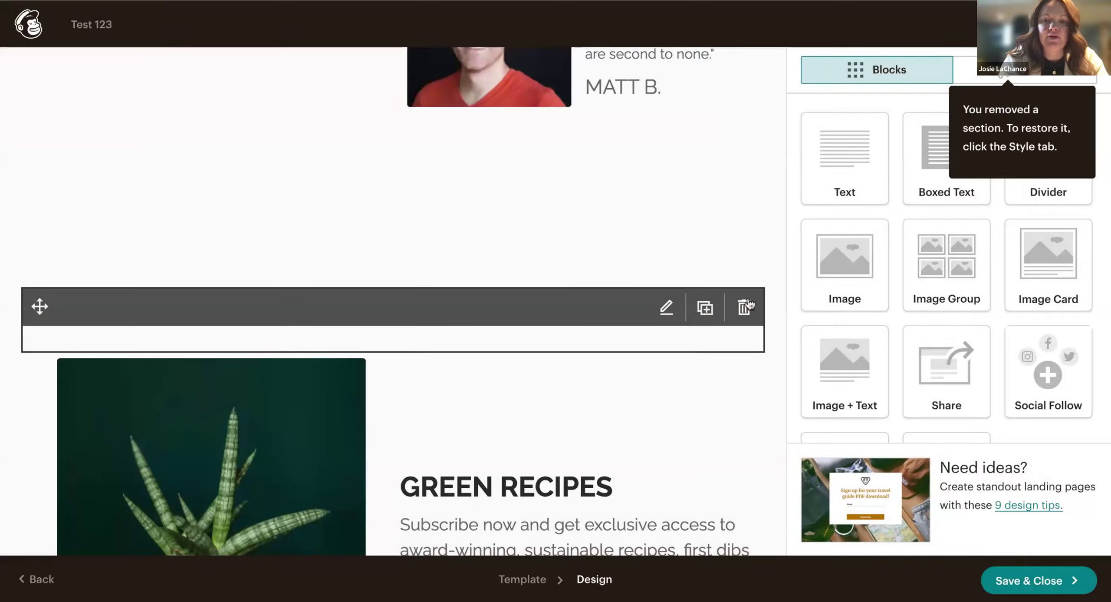
{"action": "left_click", "coordinate": [743, 308]}
{"action": "left_click", "coordinate": [354, 388]}
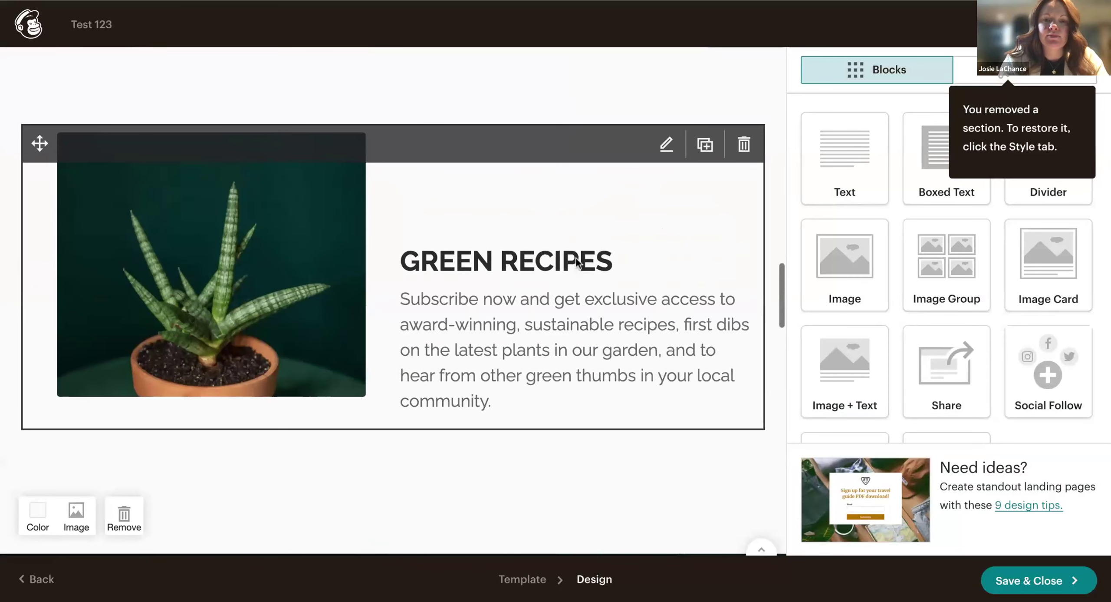
Change the Green Recipes block heading to 'We offer...'.
{"action": "left_click", "coordinate": [578, 262]}
{"action": "scroll", "coordinate": [873, 404], "scroll_direction": "down", "scroll_amount": 3}
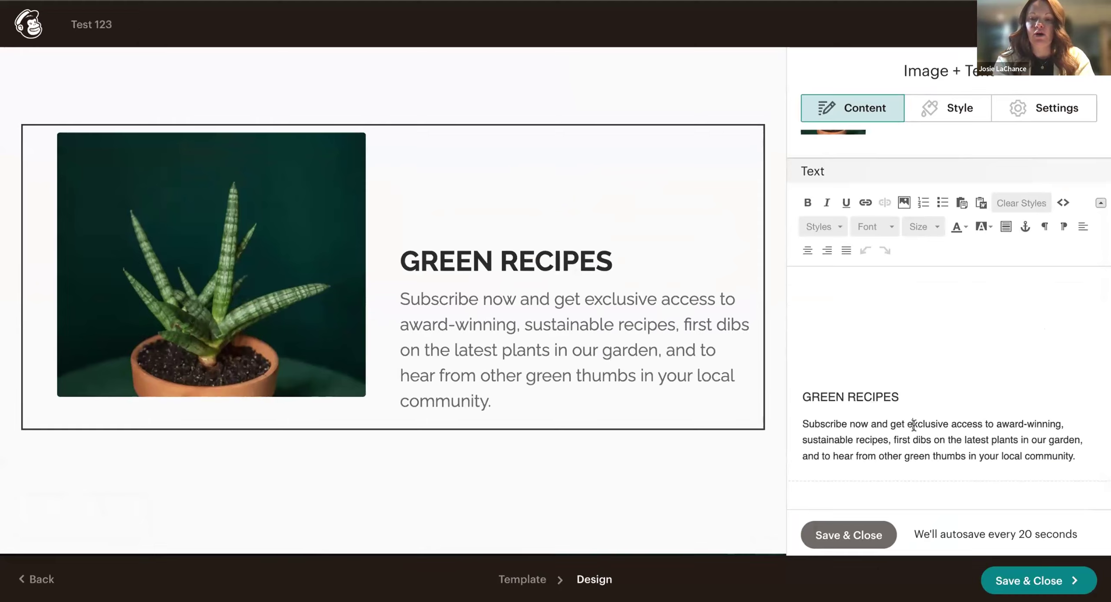
{"action": "left_click_drag", "start_coordinate": [829, 397], "coordinate": [911, 399]}
{"action": "type", "text": "We offerr."}
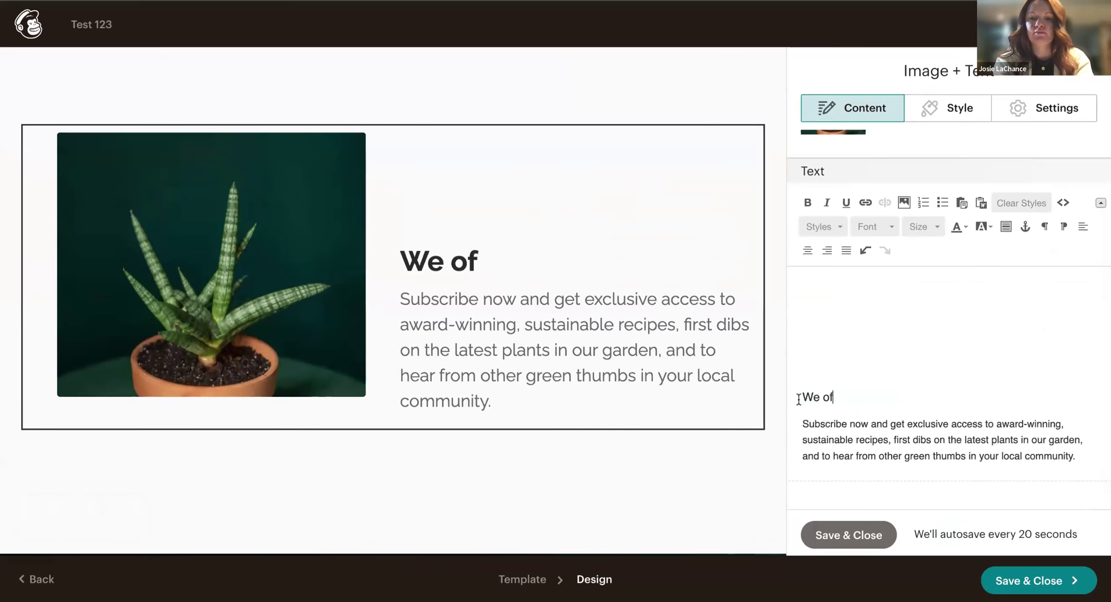
{"action": "key", "text": "BackSpace"}
{"action": "key", "text": "BackSpace"}
{"action": "type", "text": "..."}
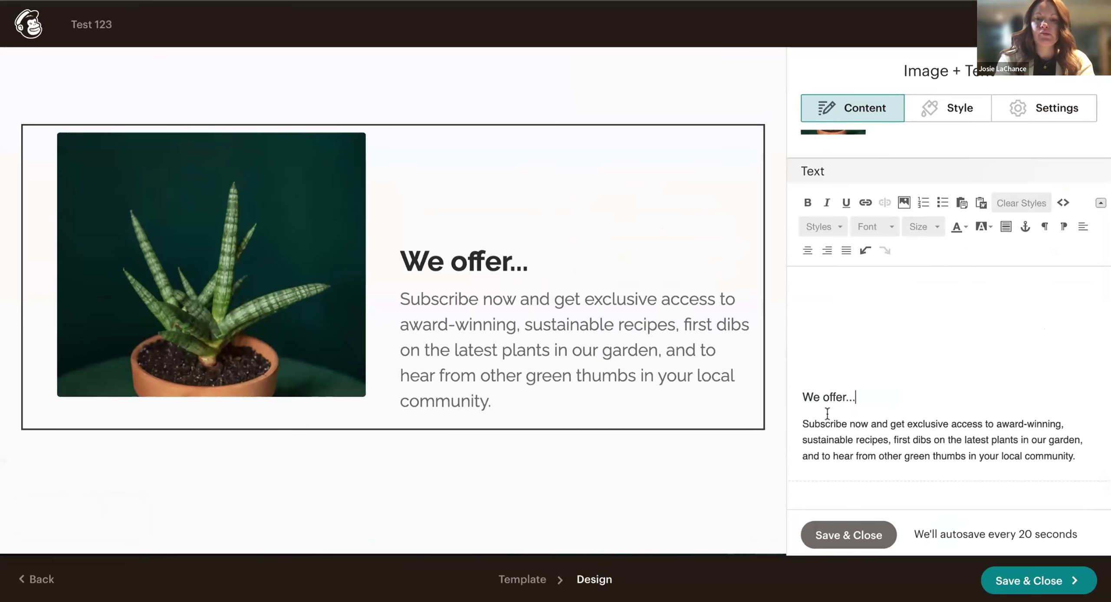
Replace the body paragraph with bullets Fresh Flowers, Potted Plants, All things plant, and save.
{"action": "left_click", "coordinate": [1085, 458]}
{"action": "triple_click", "coordinate": [1086, 460]}
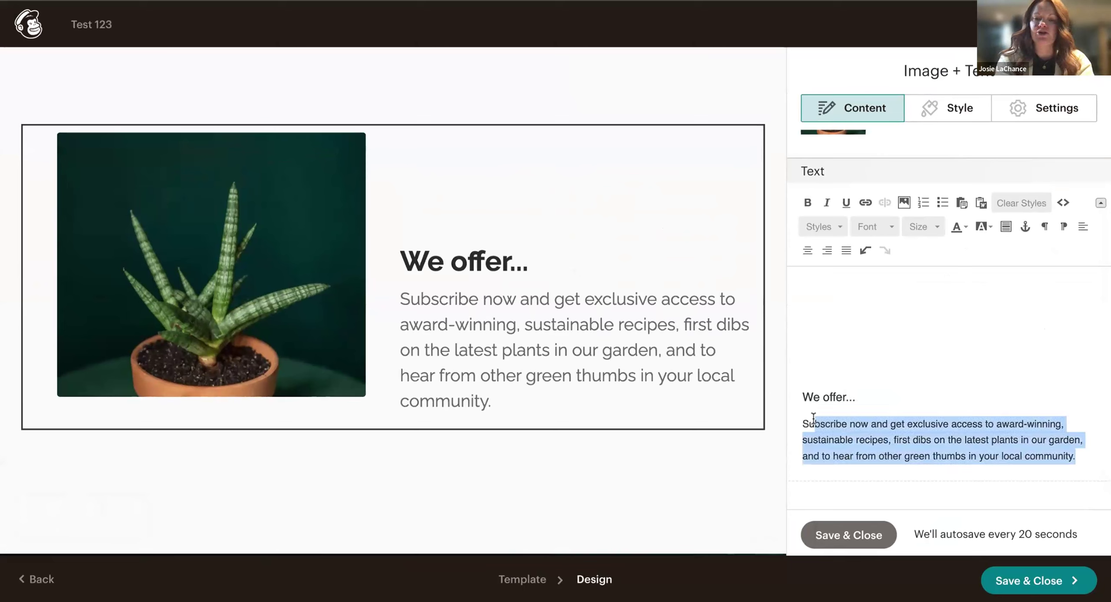
{"action": "type", "text": "Su\\\\"}
{"action": "key", "text": "BackSpace"}
{"action": "key", "text": "BackSpace"}
{"action": "key", "text": "BackSpace"}
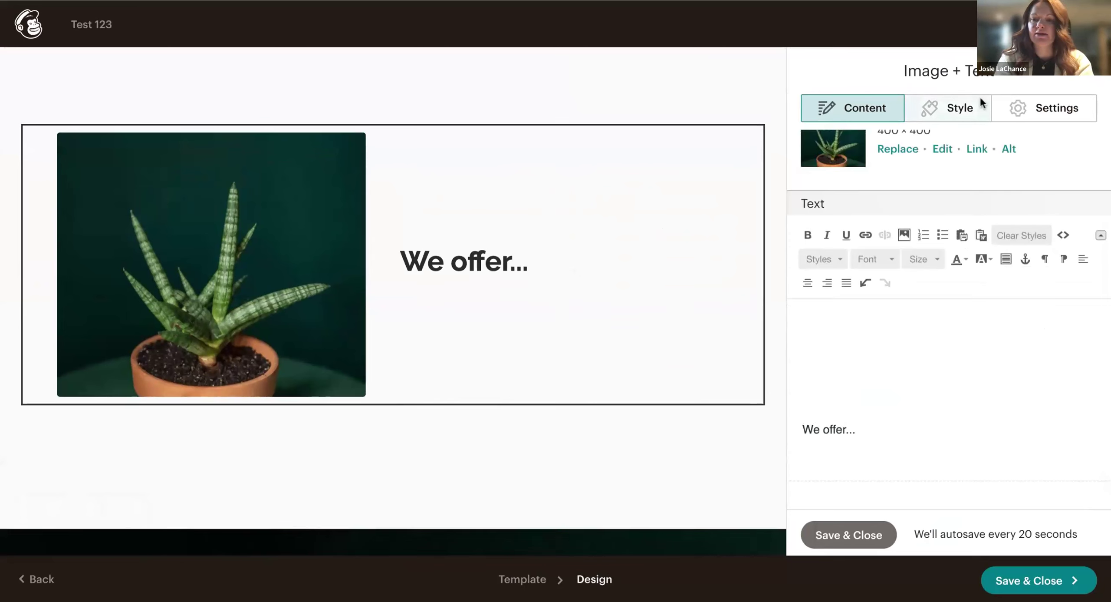
{"action": "left_click", "coordinate": [942, 232]}
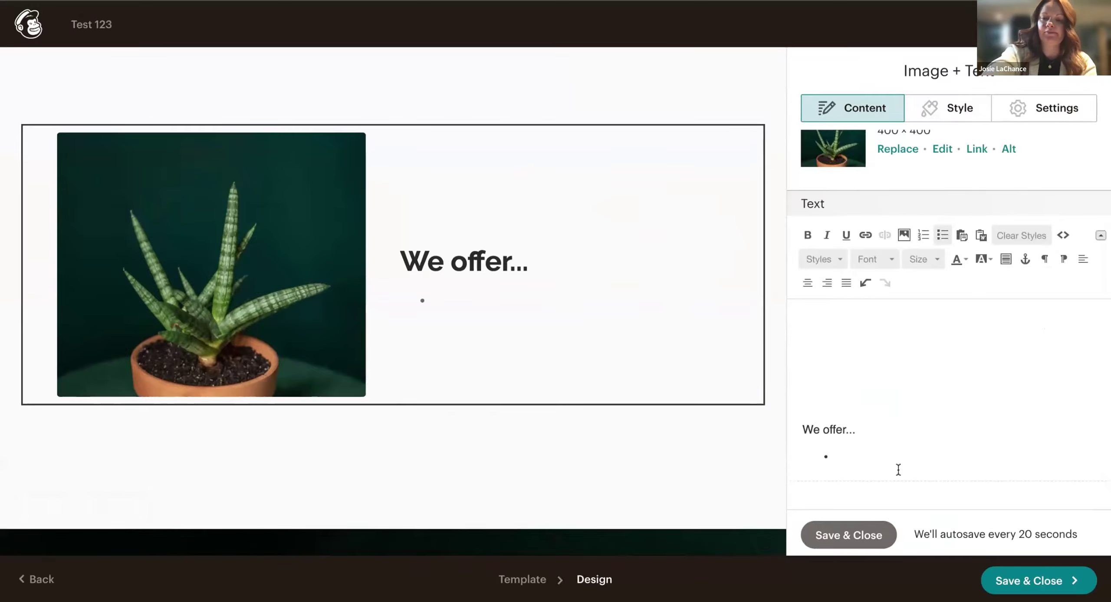
{"action": "type", "text": "Fresh Flowers"}
{"action": "key", "text": "Return"}
{"action": "type", "text": "Potted Plant"}
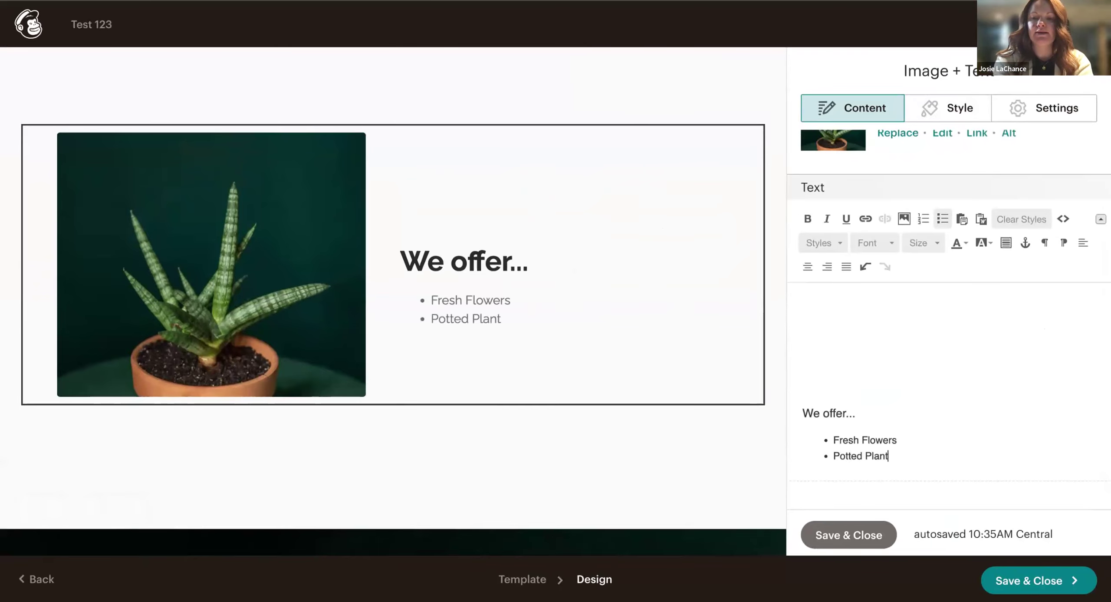
{"action": "type", "text": "s"}
{"action": "key", "text": "Return"}
{"action": "type", "text": "All things"}
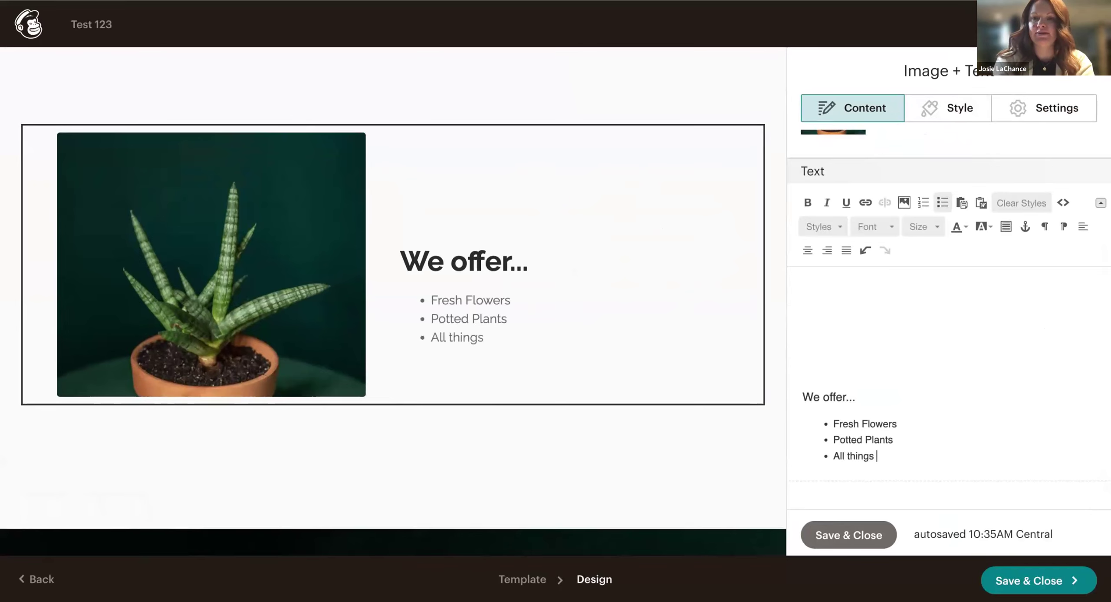
{"action": "type", "text": " plant related..."}
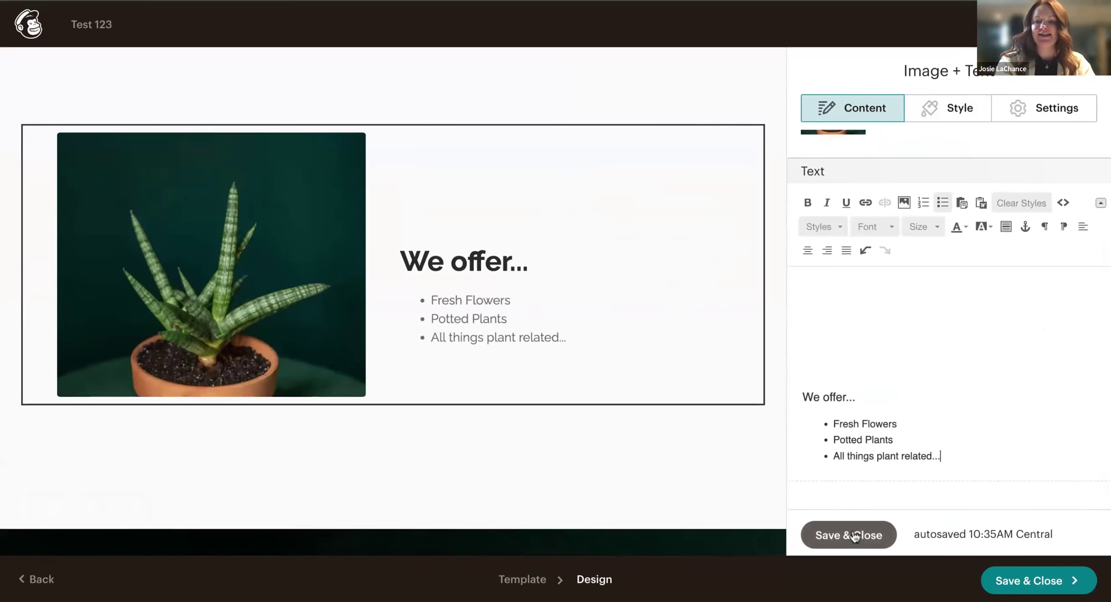
{"action": "left_click", "coordinate": [850, 533]}
{"action": "scroll", "coordinate": [466, 344], "scroll_direction": "up", "scroll_amount": 8}
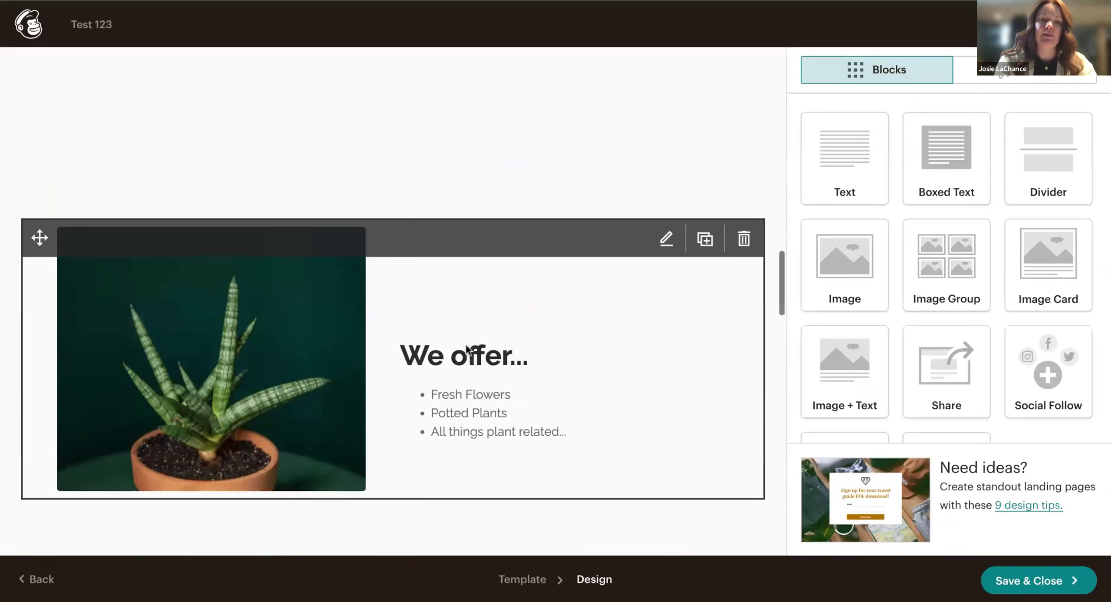
{"action": "scroll", "coordinate": [472, 365], "scroll_direction": "up", "scroll_amount": 3}
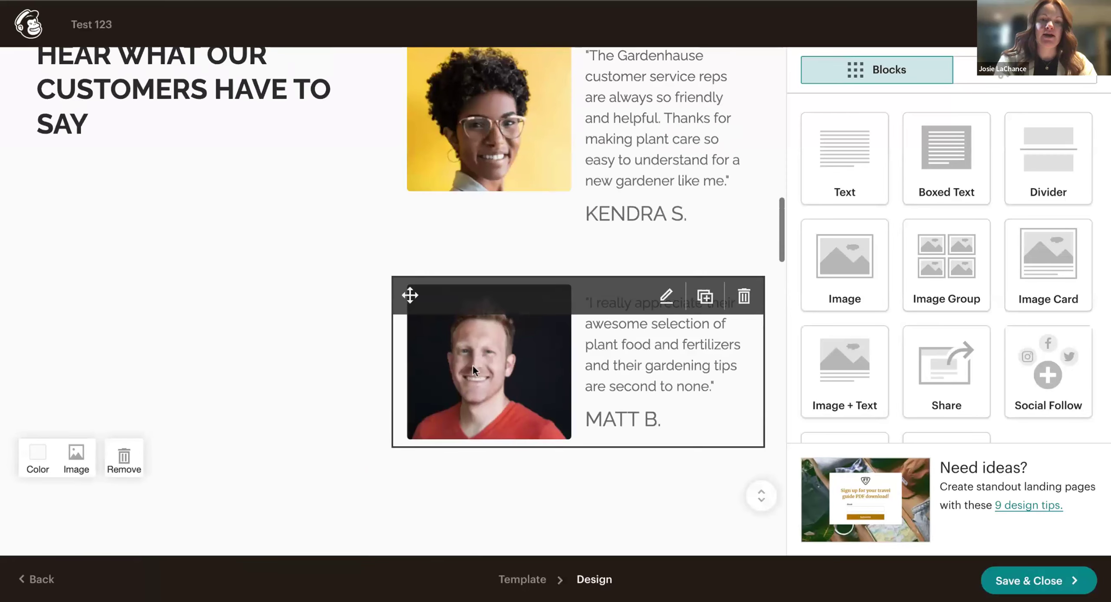
{"action": "scroll", "coordinate": [376, 378], "scroll_direction": "down", "scroll_amount": 3}
{"action": "mouse_move", "coordinate": [376, 378]}
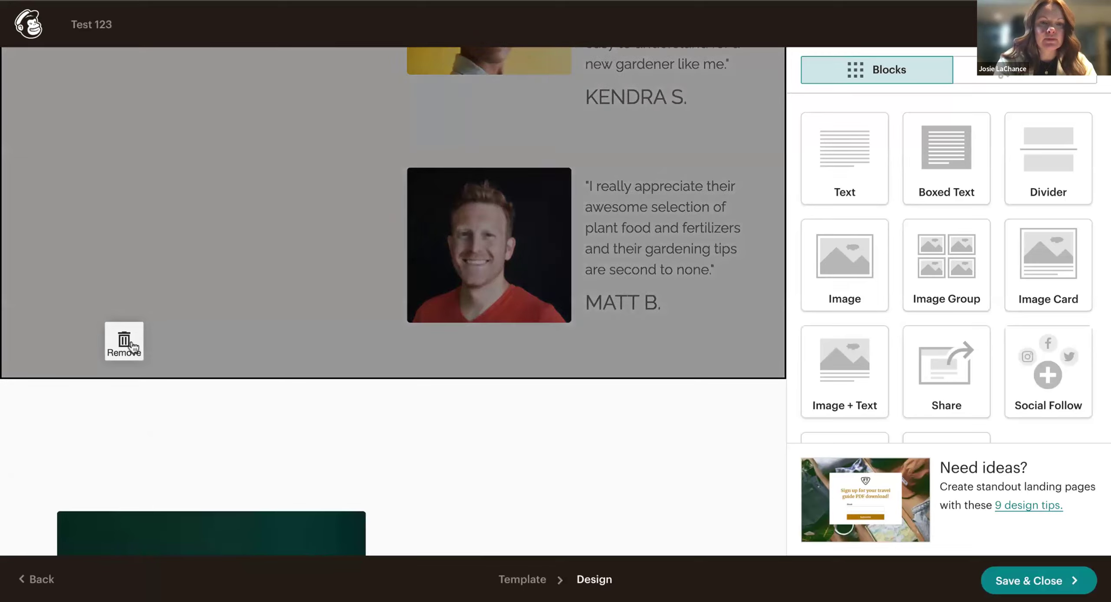
{"action": "scroll", "coordinate": [216, 354], "scroll_direction": "up", "scroll_amount": 9}
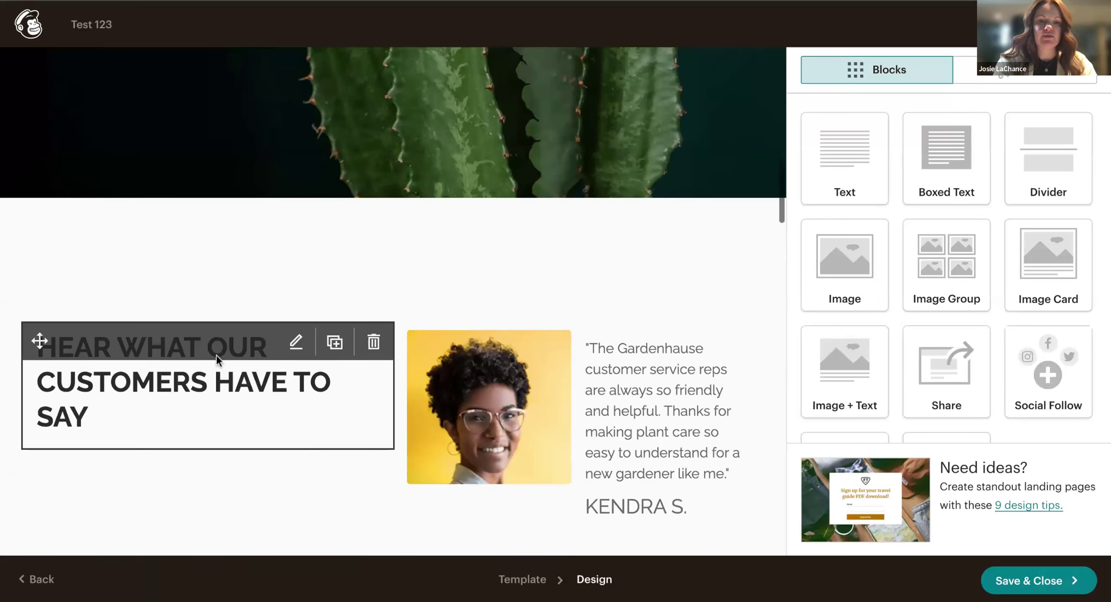
{"action": "scroll", "coordinate": [431, 261], "scroll_direction": "down", "scroll_amount": 6}
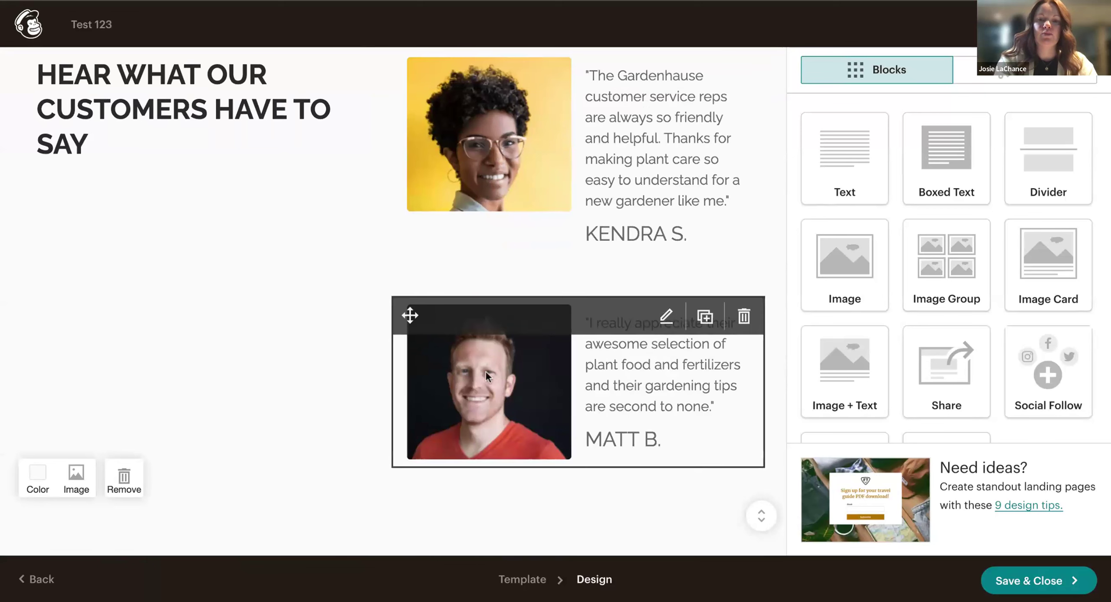
{"action": "scroll", "coordinate": [488, 372], "scroll_direction": "down", "scroll_amount": 2}
{"action": "scroll", "coordinate": [495, 370], "scroll_direction": "up", "scroll_amount": 4}
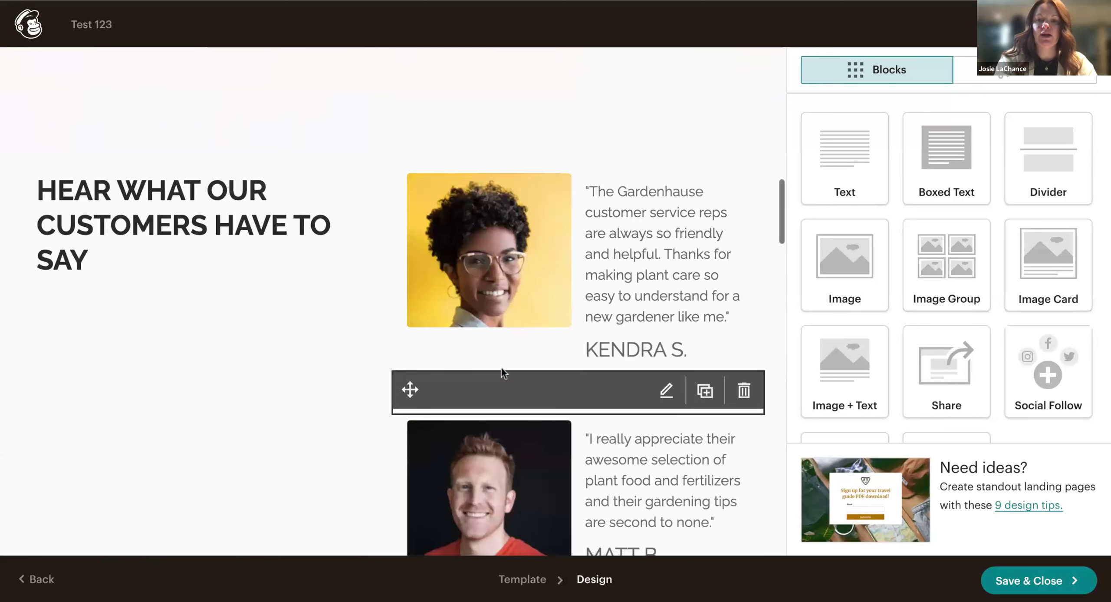
Rewrite the first testimonial as 'Wur favourite place in town to get fresh flowers!' and save.
{"action": "left_click", "coordinate": [665, 318]}
{"action": "left_click_drag", "start_coordinate": [929, 408], "coordinate": [788, 362]}
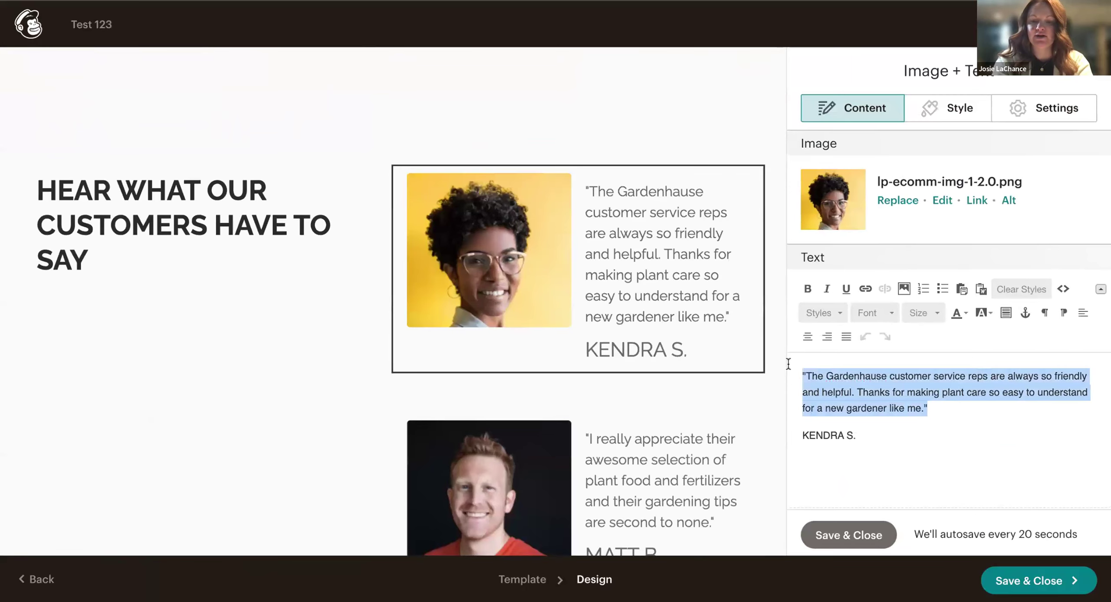
{"action": "type", "text": "W"}
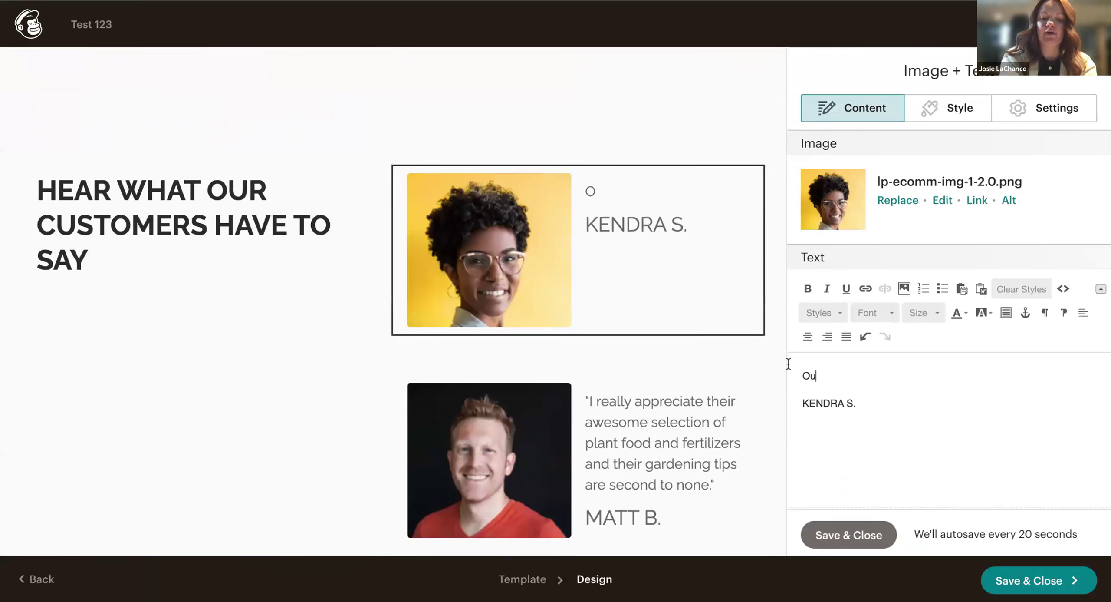
{"action": "type", "text": "ur favourite place in town to get fresh flowers"}
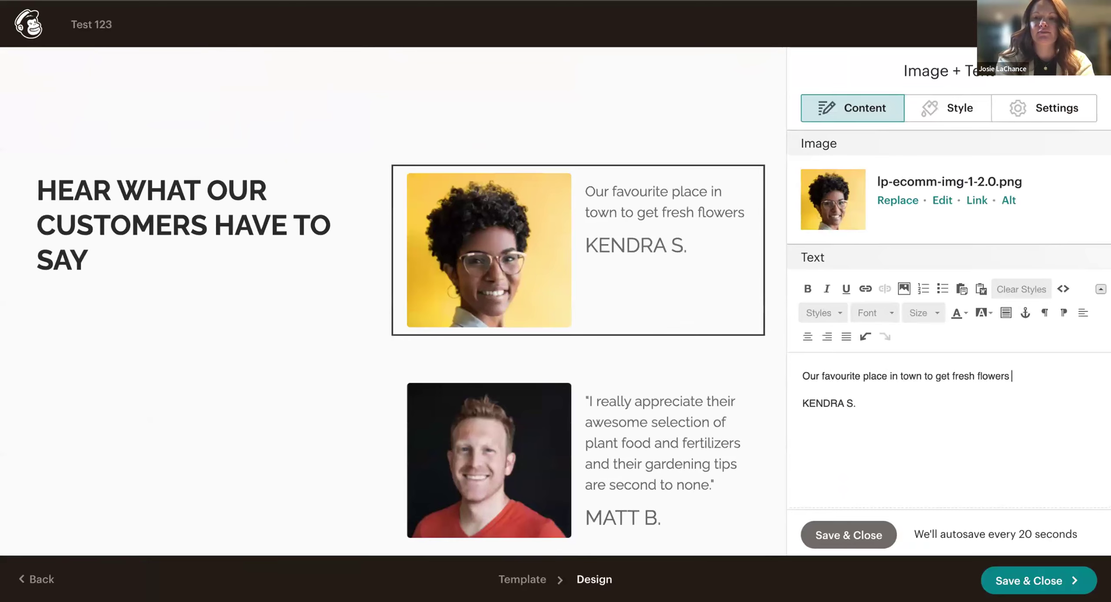
{"action": "type", "text": "!"}
{"action": "left_click", "coordinate": [844, 525]}
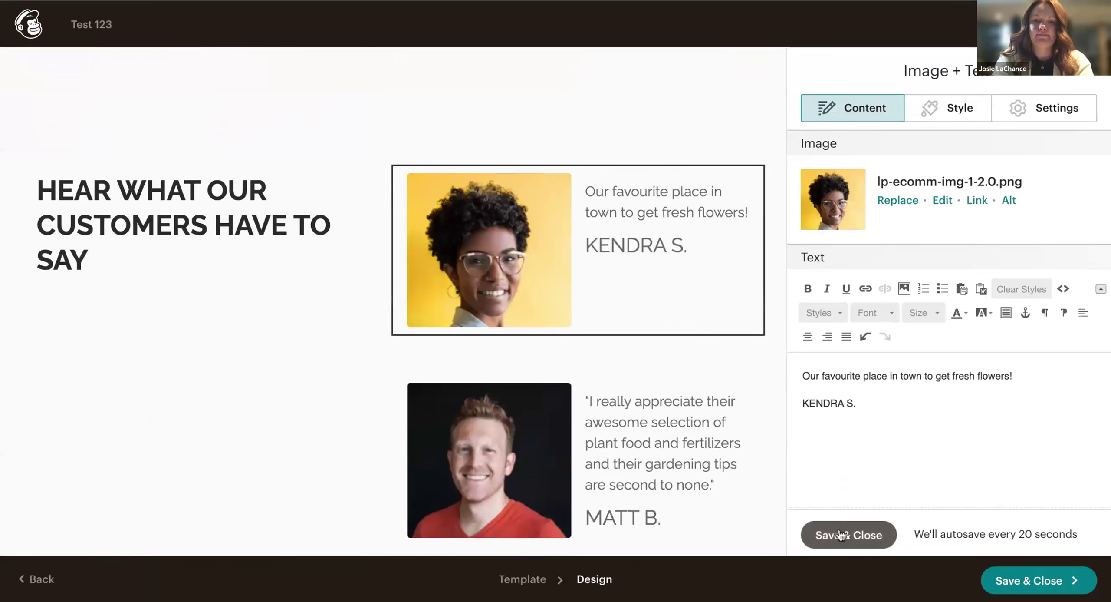
Rewrite the second testimonial about potted plants lasting longer than any other plants, and save.
{"action": "left_click", "coordinate": [670, 447]}
{"action": "mouse_move", "coordinate": [970, 393]}
{"action": "left_mouse_down"}
{"action": "mouse_move", "coordinate": [1055, 399]}
{"action": "mouse_move", "coordinate": [831, 376]}
{"action": "left_mouse_up"}
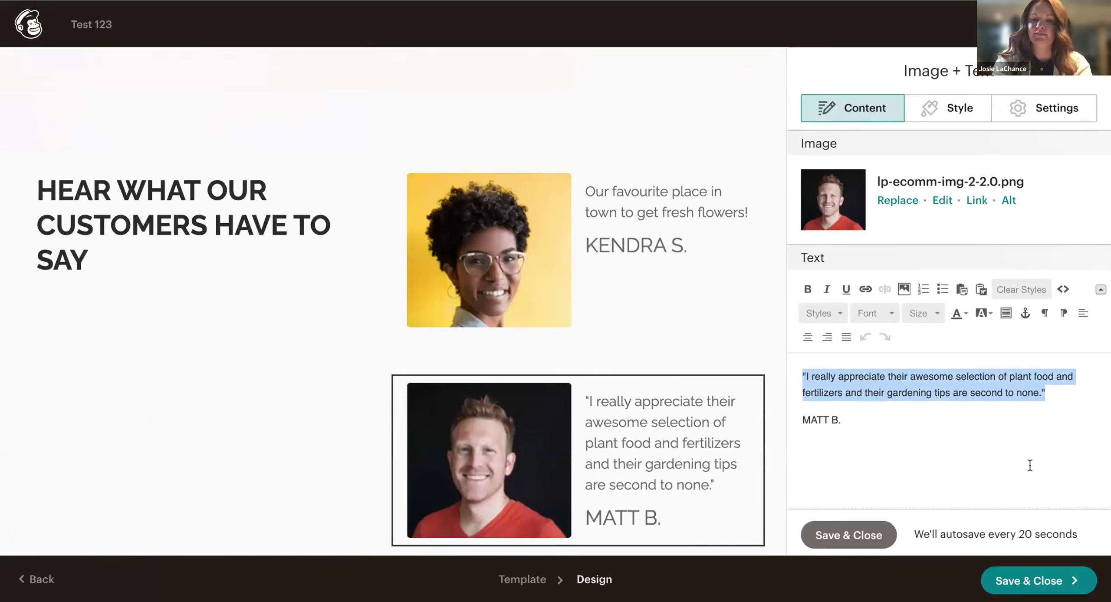
{"action": "type", "text": "T"}
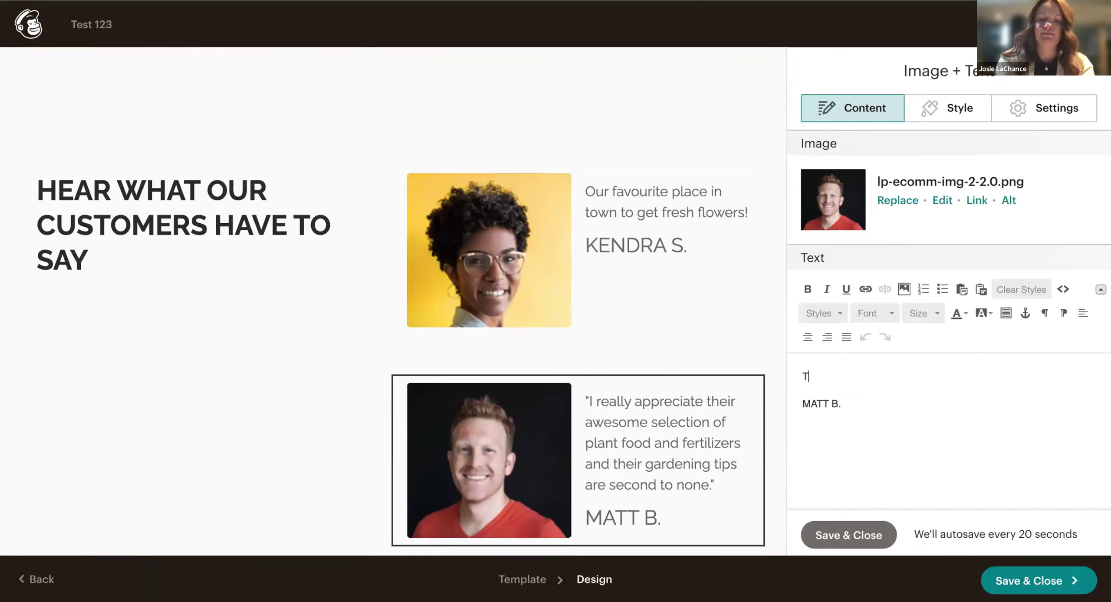
{"action": "type", "text": "he potted plants are always g"}
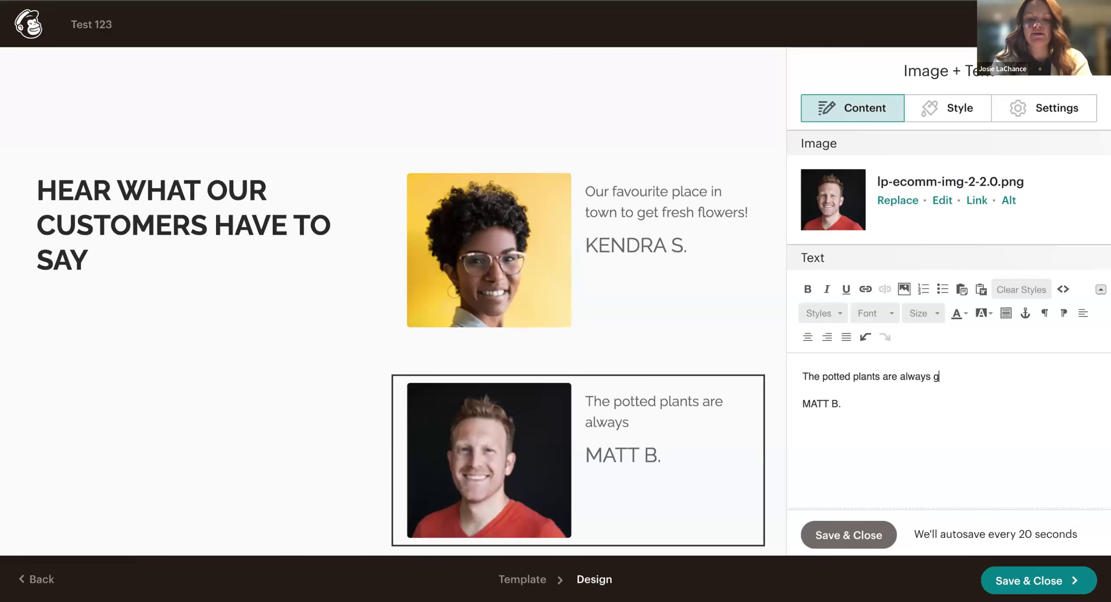
{"action": "type", "text": "reat and last l"}
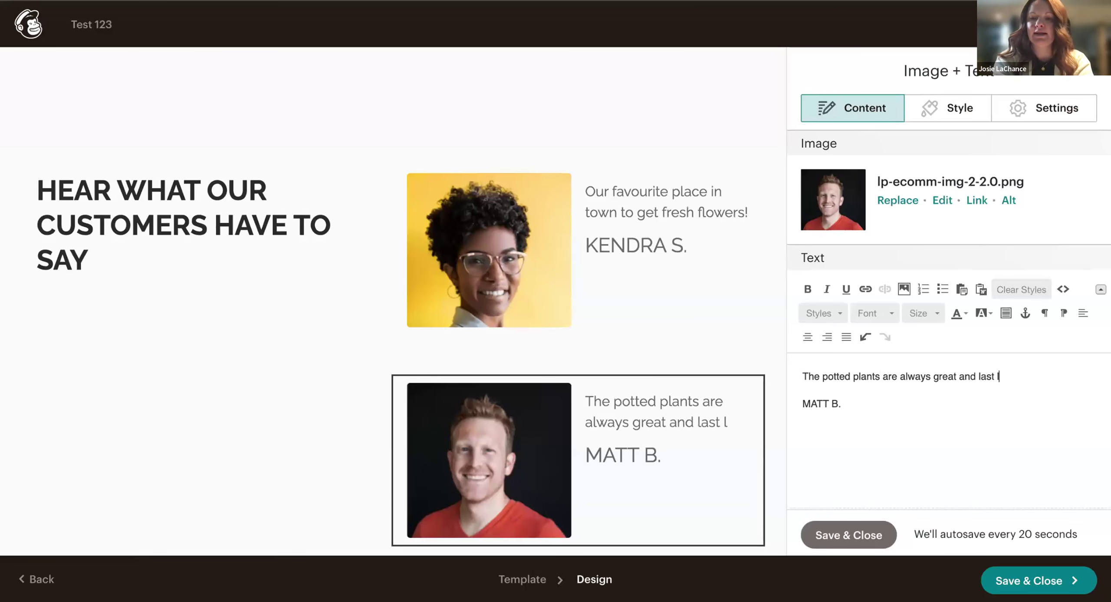
{"action": "type", "text": "onger"}
{"action": "type", "text": " i"}
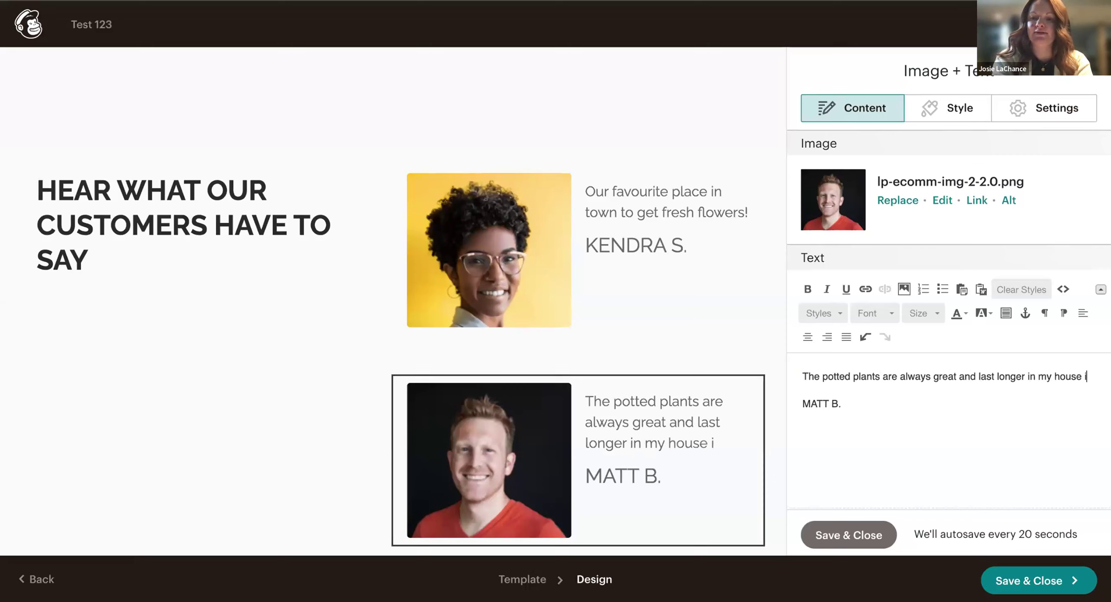
{"action": "type", "text": "n my house then any other plants."}
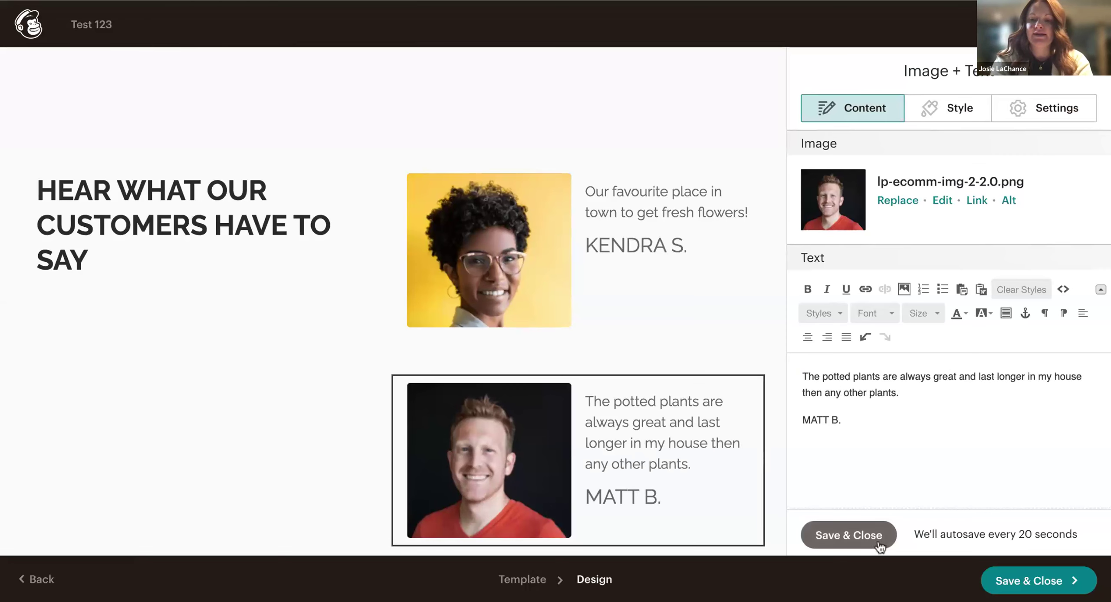
{"action": "left_click", "coordinate": [849, 534]}
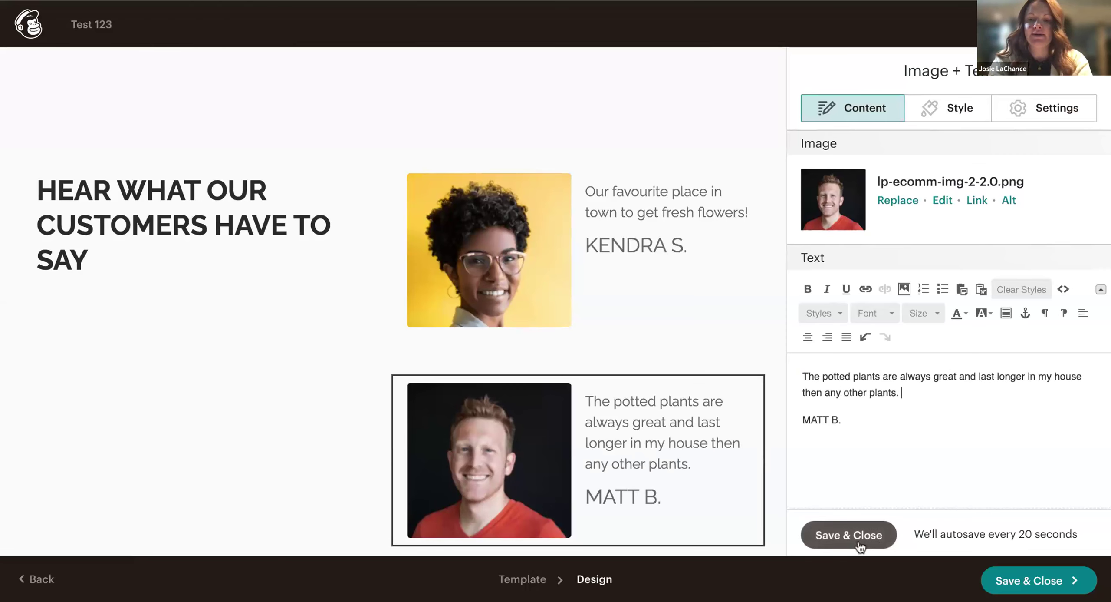
{"action": "scroll", "coordinate": [351, 357], "scroll_direction": "down", "scroll_amount": 1}
{"action": "scroll", "coordinate": [351, 357], "scroll_direction": "down", "scroll_amount": 3}
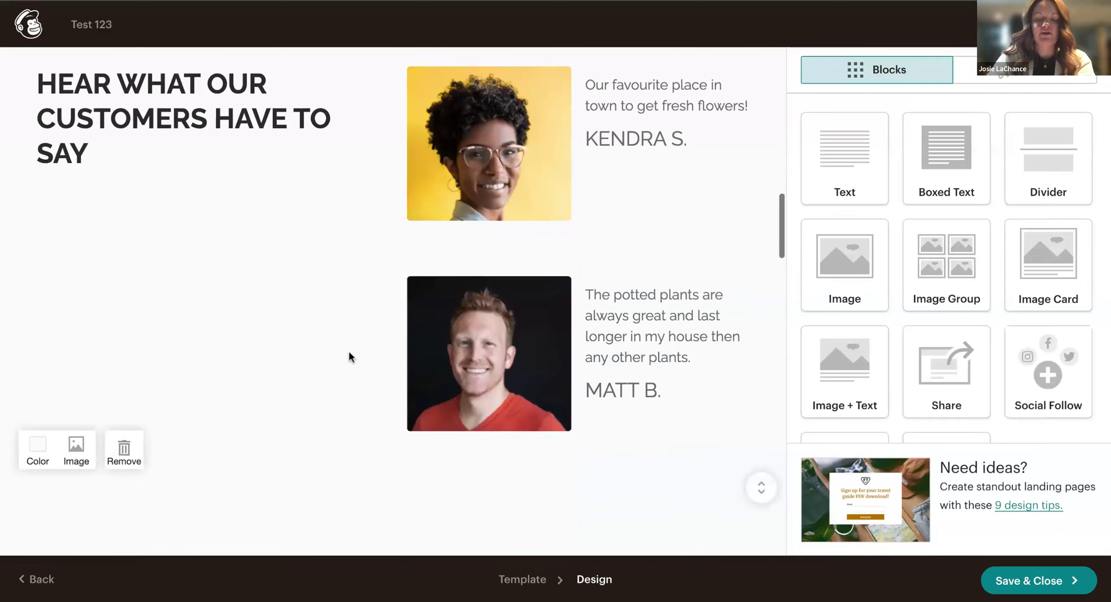
{"action": "scroll", "coordinate": [351, 356], "scroll_direction": "down", "scroll_amount": 15}
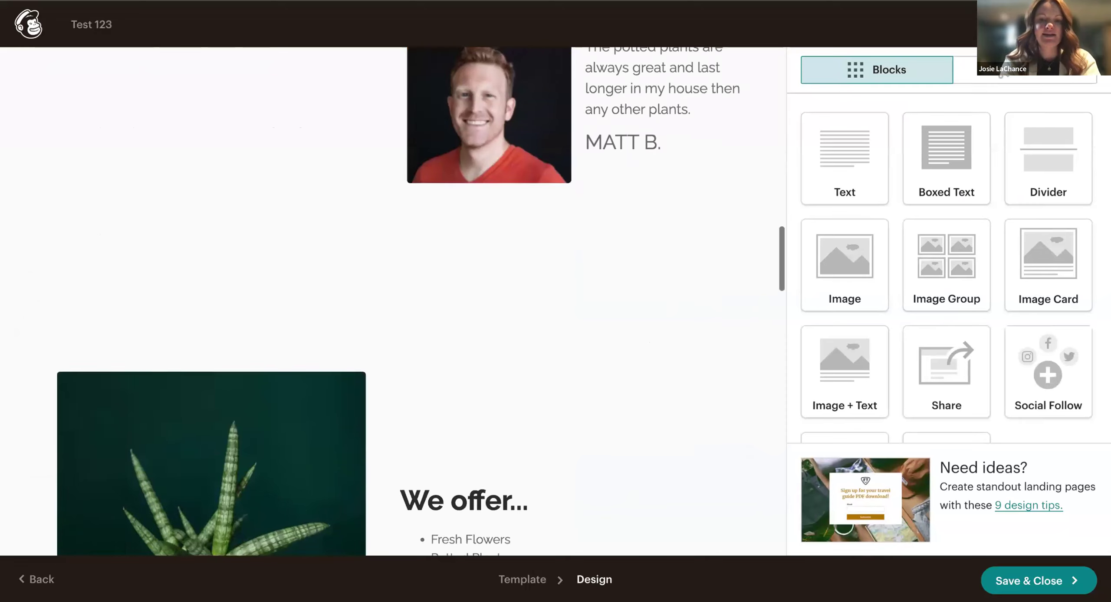
Change the hero button's label from Subscribe to 'Follow us on Facebook'.
{"action": "scroll", "coordinate": [350, 357], "scroll_direction": "down", "scroll_amount": 10}
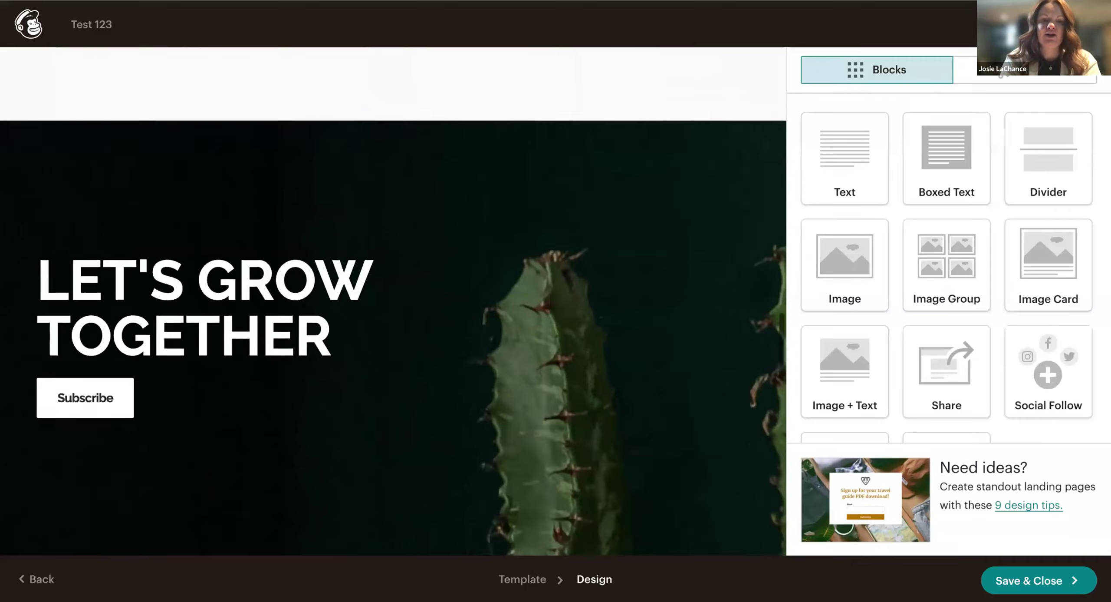
{"action": "mouse_move", "coordinate": [112, 317]}
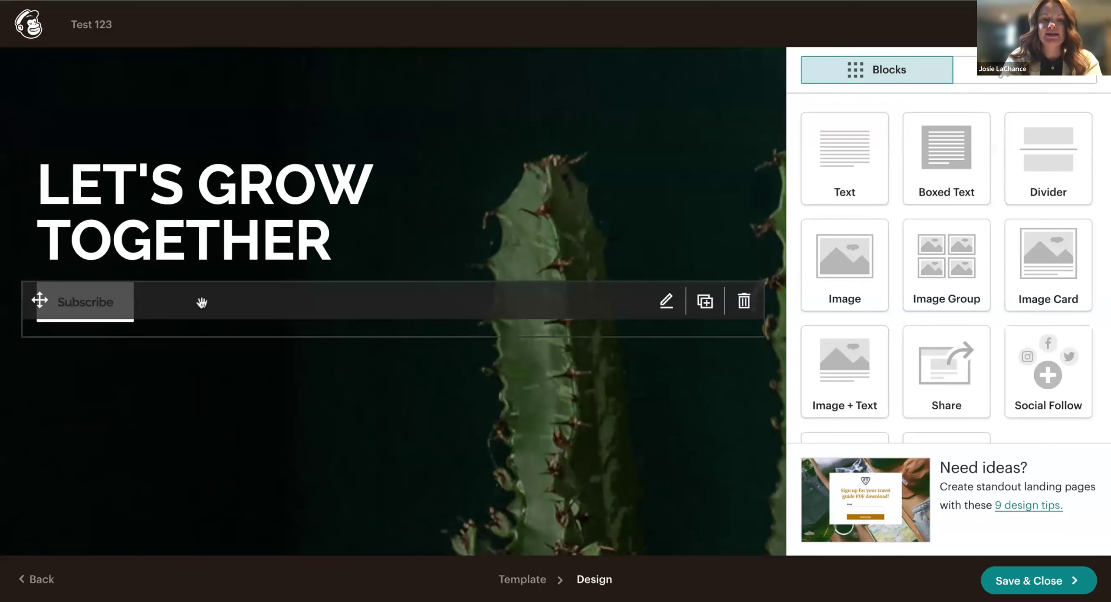
{"action": "scroll", "coordinate": [218, 408], "scroll_direction": "down", "scroll_amount": 3}
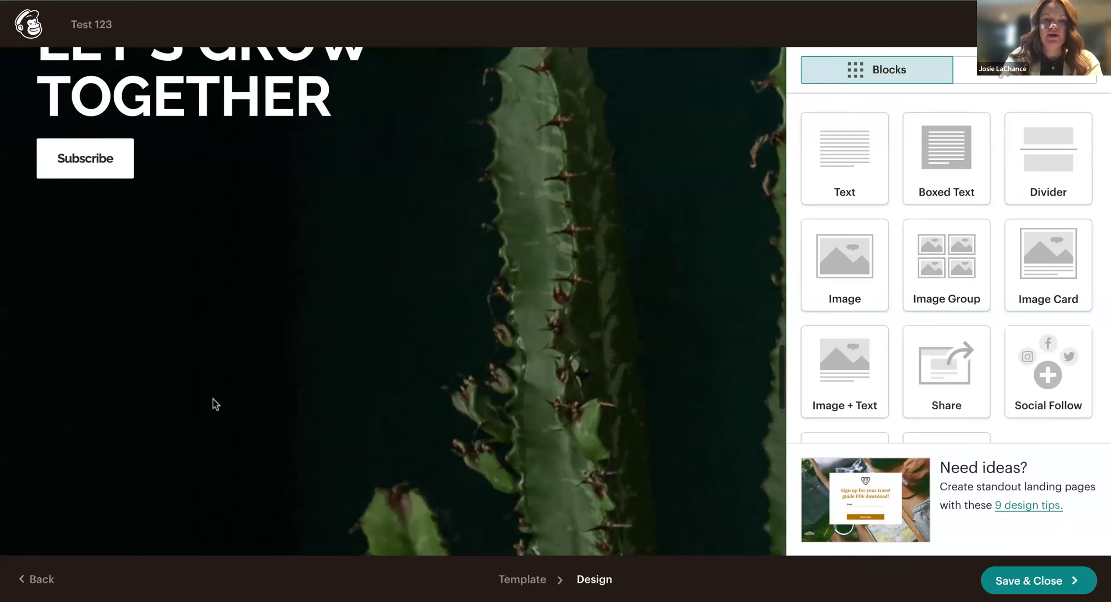
{"action": "scroll", "coordinate": [334, 156], "scroll_direction": "up", "scroll_amount": 5}
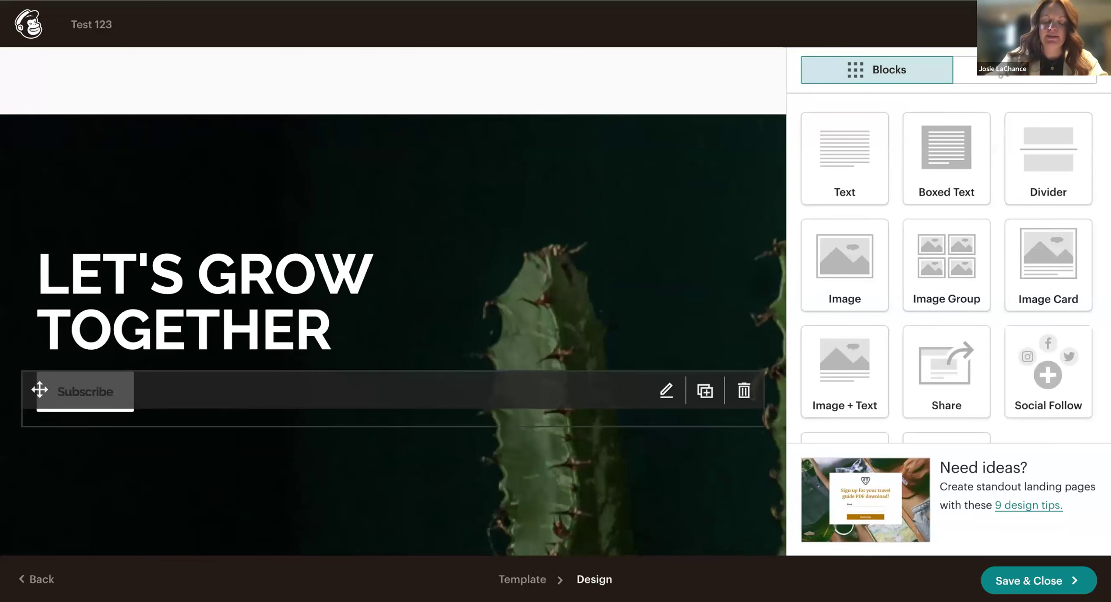
{"action": "left_click", "coordinate": [667, 391]}
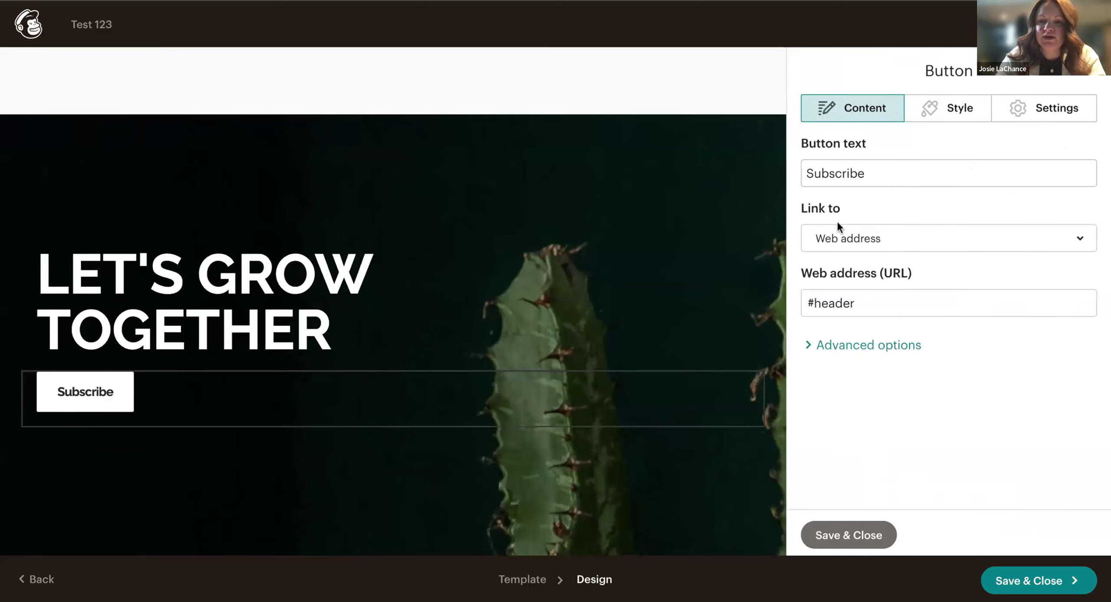
{"action": "left_click", "coordinate": [846, 240]}
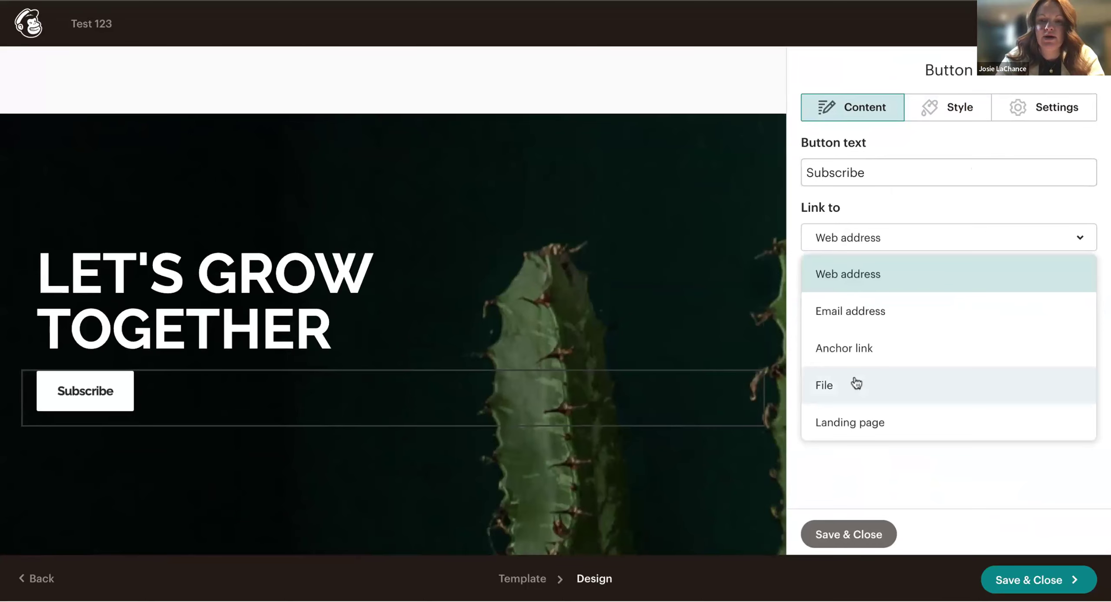
{"action": "left_click", "coordinate": [669, 376]}
{"action": "left_click", "coordinate": [666, 370]}
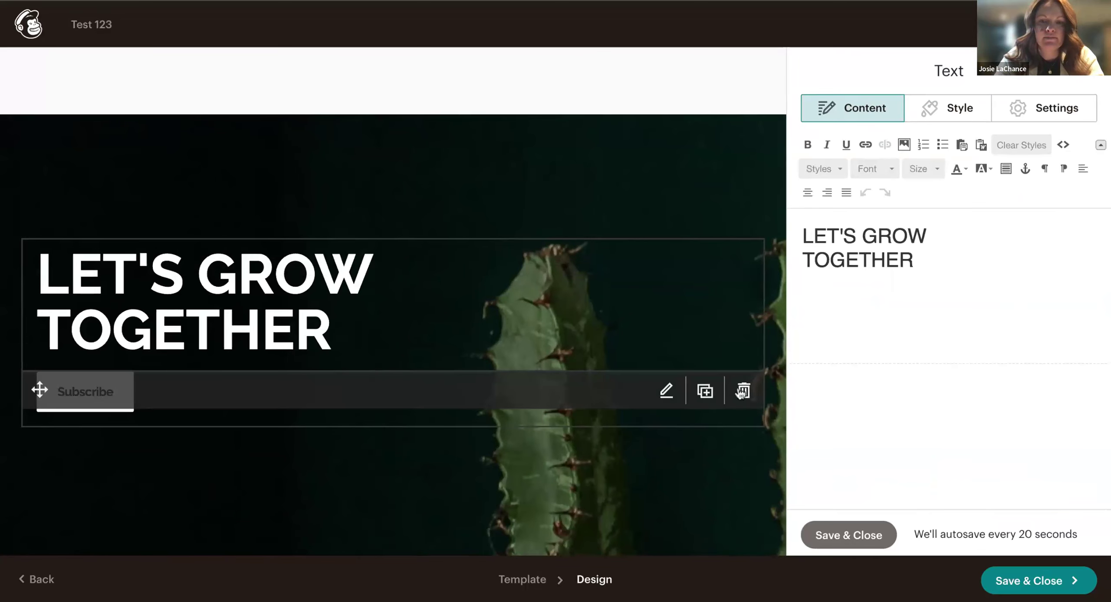
{"action": "left_click", "coordinate": [667, 391]}
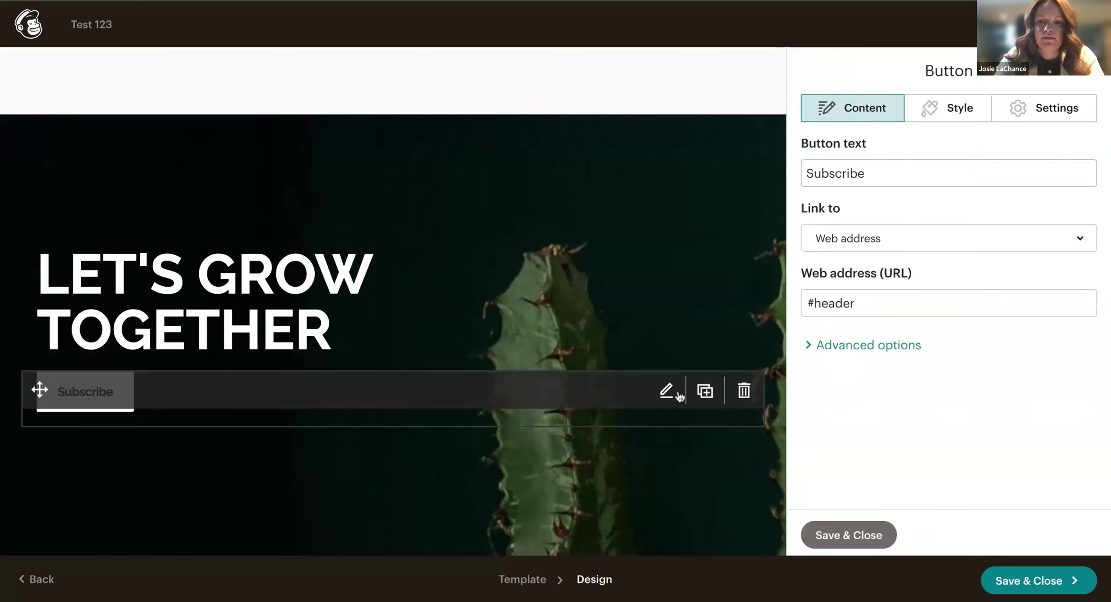
{"action": "left_click", "coordinate": [821, 351]}
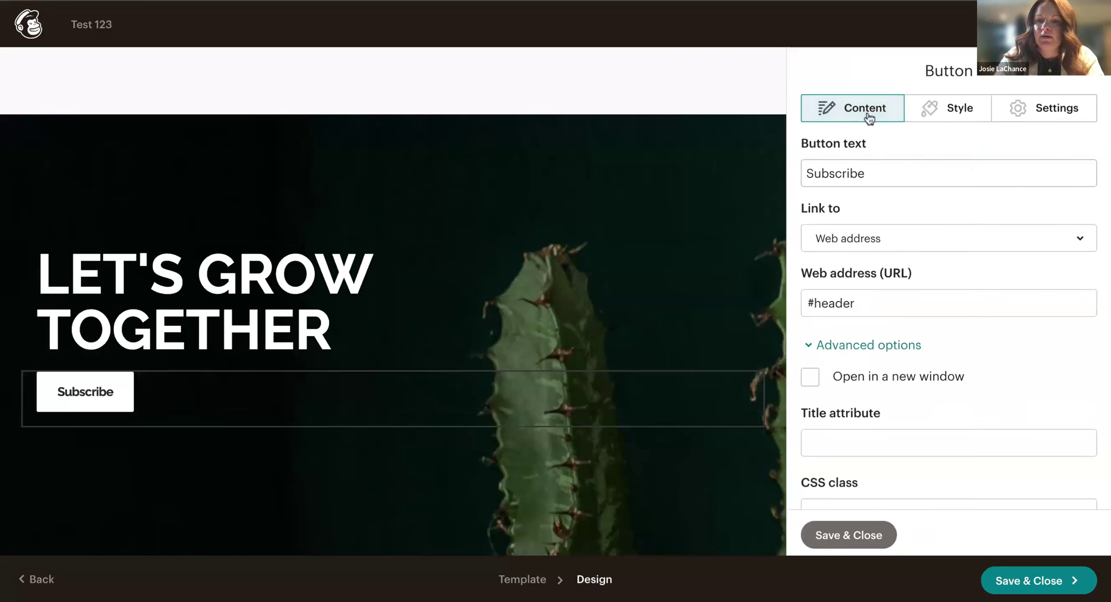
{"action": "double_click", "coordinate": [873, 172]}
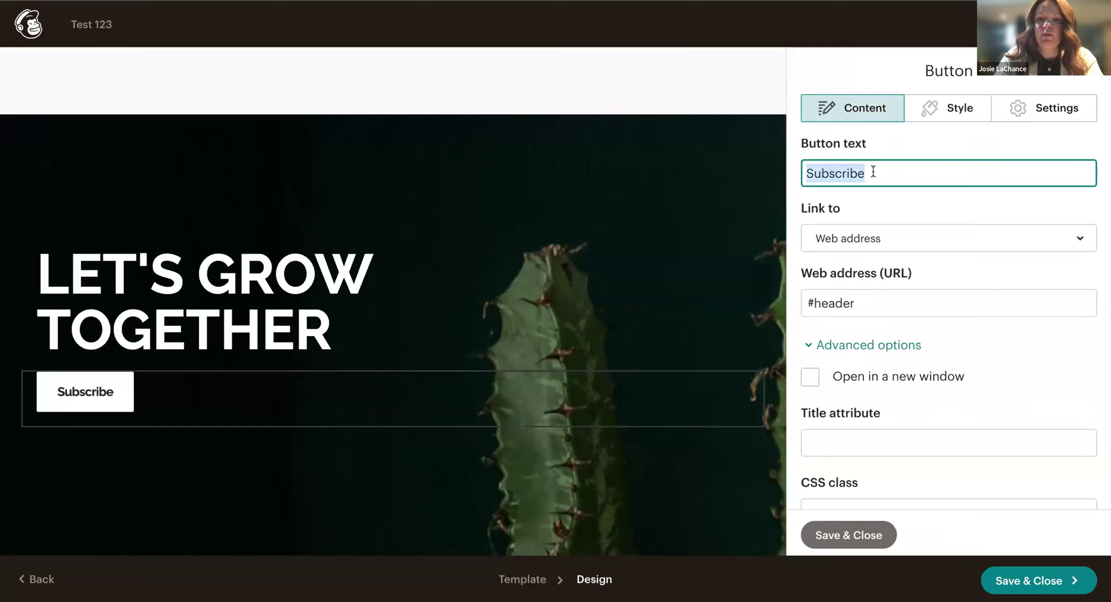
{"action": "type", "text": "Follow "}
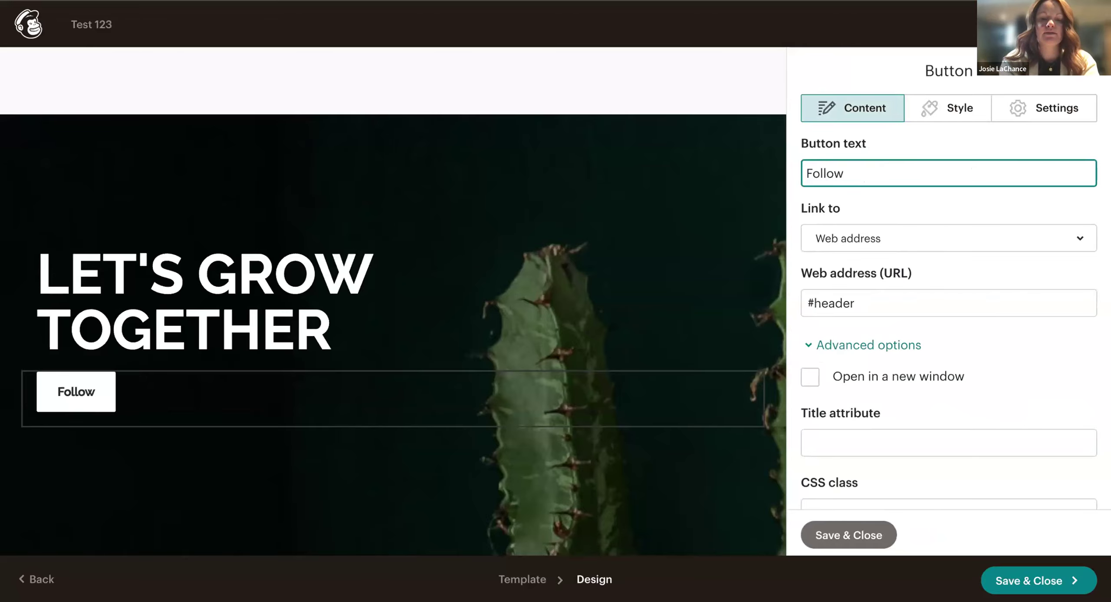
{"action": "type", "text": "us on Facebook"}
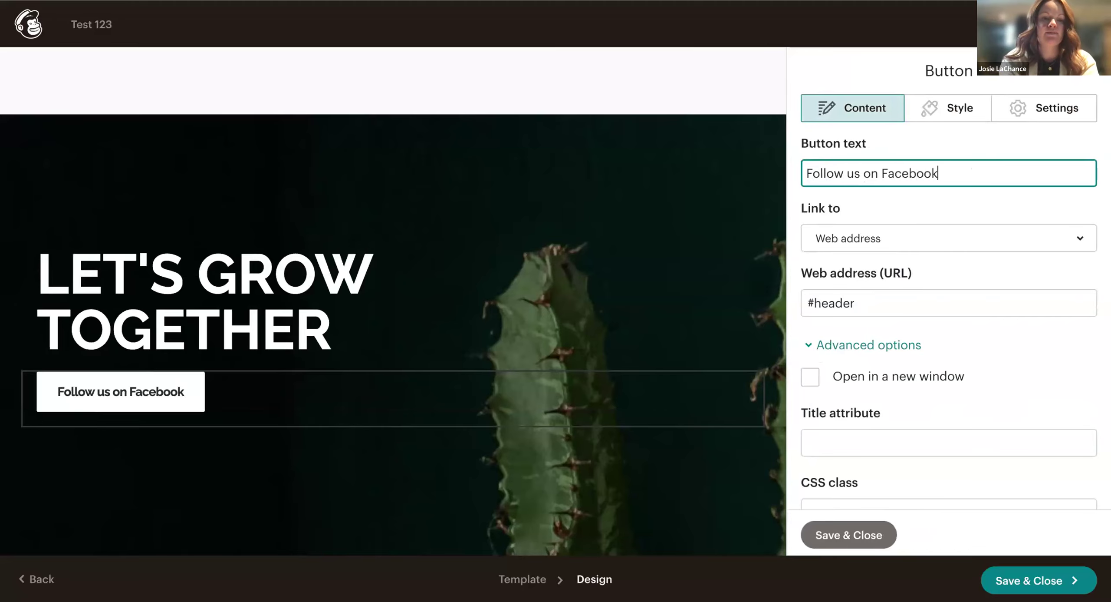
Keep the button linking to a web address, review its style settings, and save.
{"action": "left_click", "coordinate": [897, 251]}
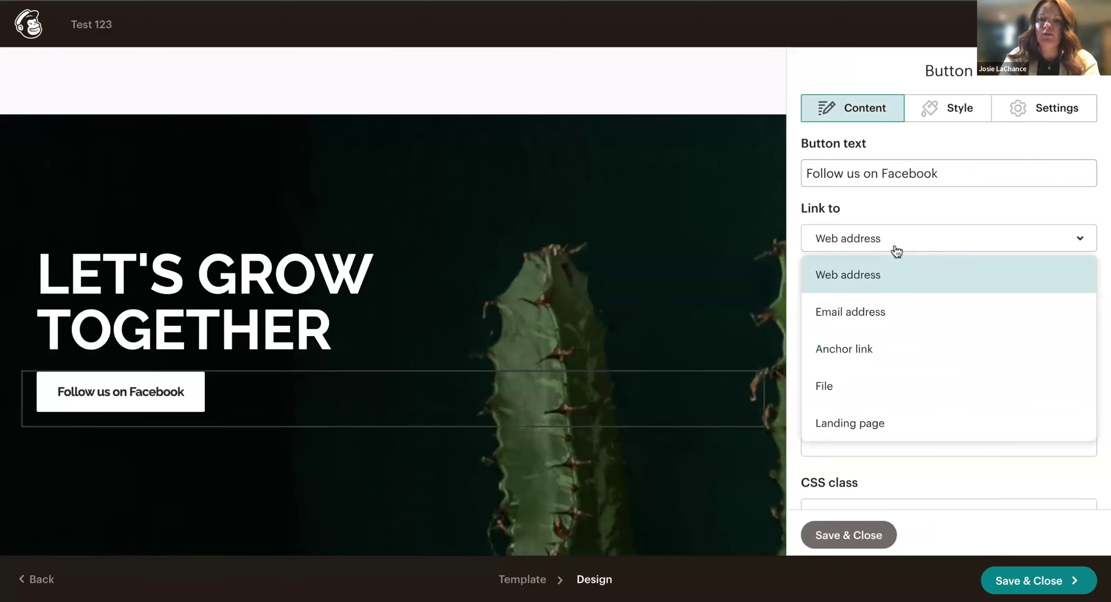
{"action": "left_click", "coordinate": [878, 290]}
{"action": "scroll", "coordinate": [873, 402], "scroll_direction": "down", "scroll_amount": 1}
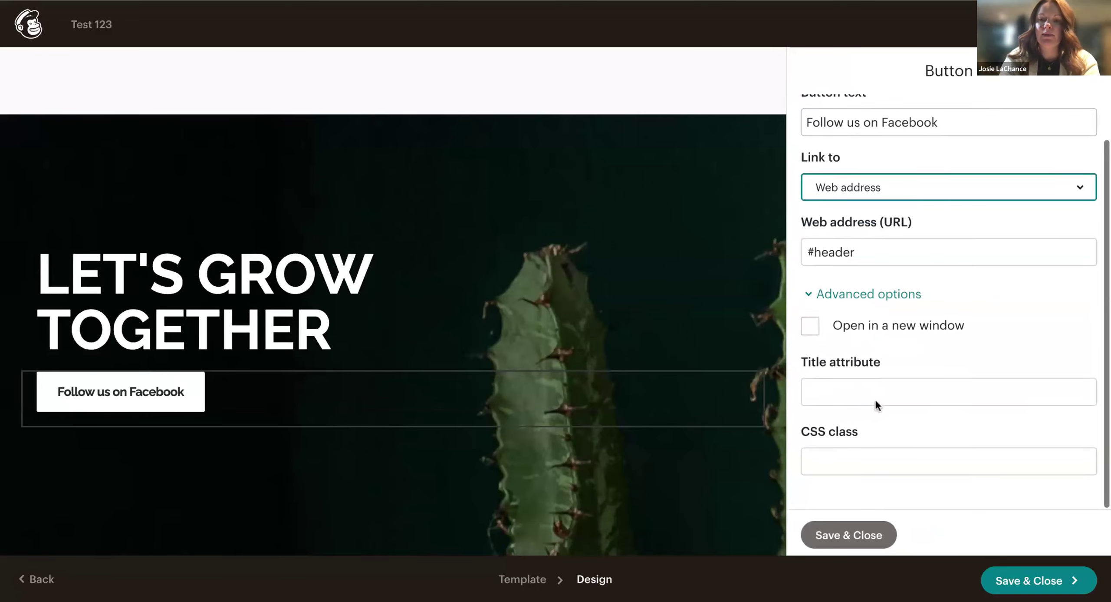
{"action": "left_click", "coordinate": [830, 299]}
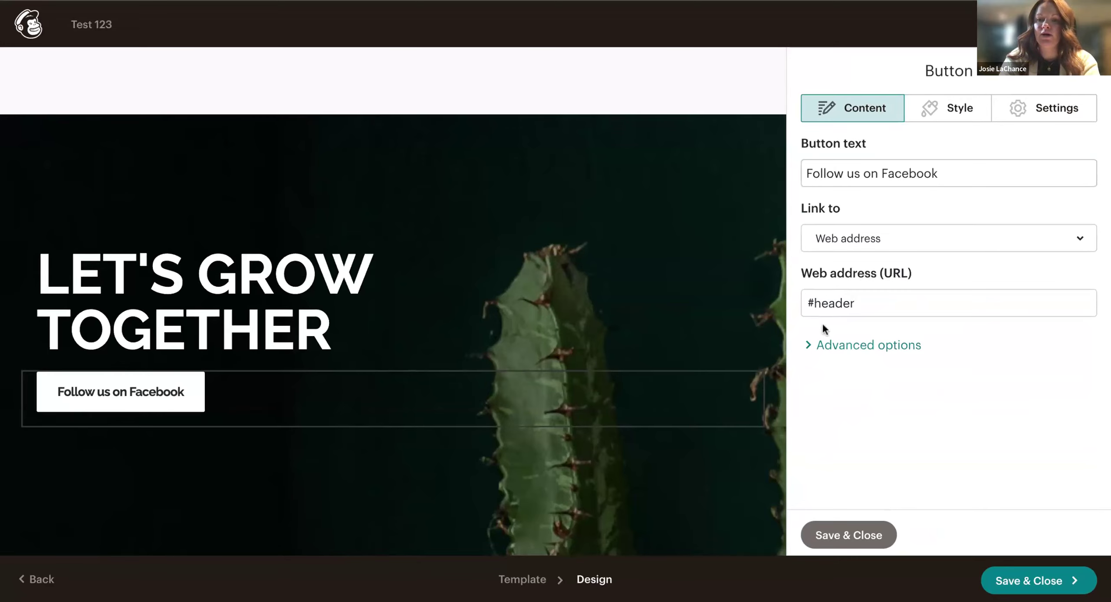
{"action": "left_click", "coordinate": [811, 346]}
{"action": "scroll", "coordinate": [819, 387], "scroll_direction": "down", "scroll_amount": 2}
{"action": "scroll", "coordinate": [819, 382], "scroll_direction": "up", "scroll_amount": 2}
{"action": "left_click", "coordinate": [1042, 109]}
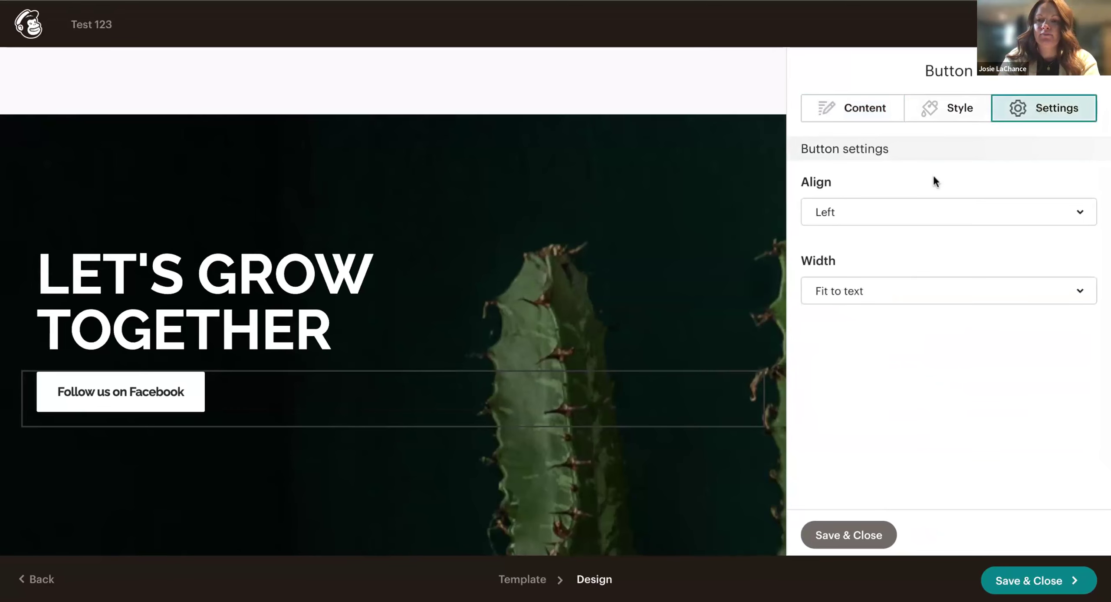
{"action": "left_click", "coordinate": [955, 108]}
{"action": "scroll", "coordinate": [898, 347], "scroll_direction": "down", "scroll_amount": 3}
{"action": "scroll", "coordinate": [898, 347], "scroll_direction": "down", "scroll_amount": 5}
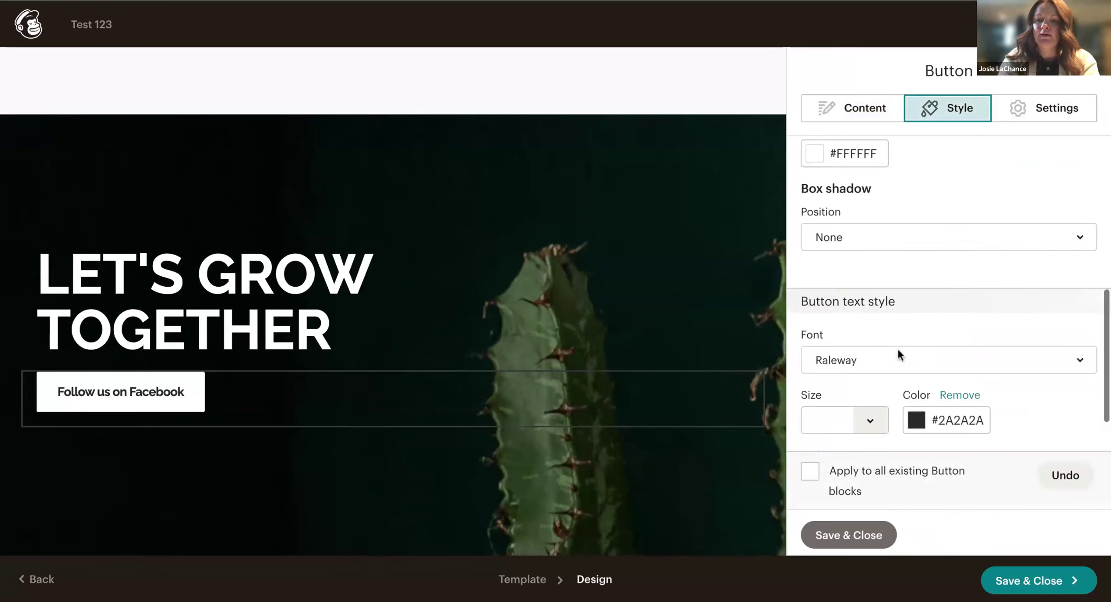
{"action": "left_click", "coordinate": [848, 536]}
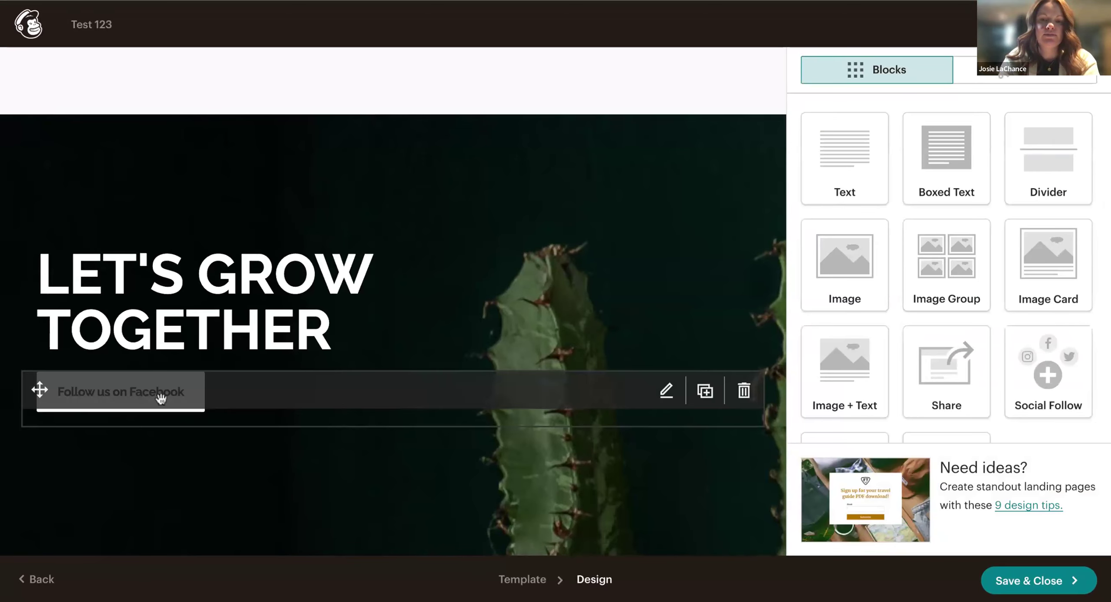
{"action": "left_click", "coordinate": [191, 416]}
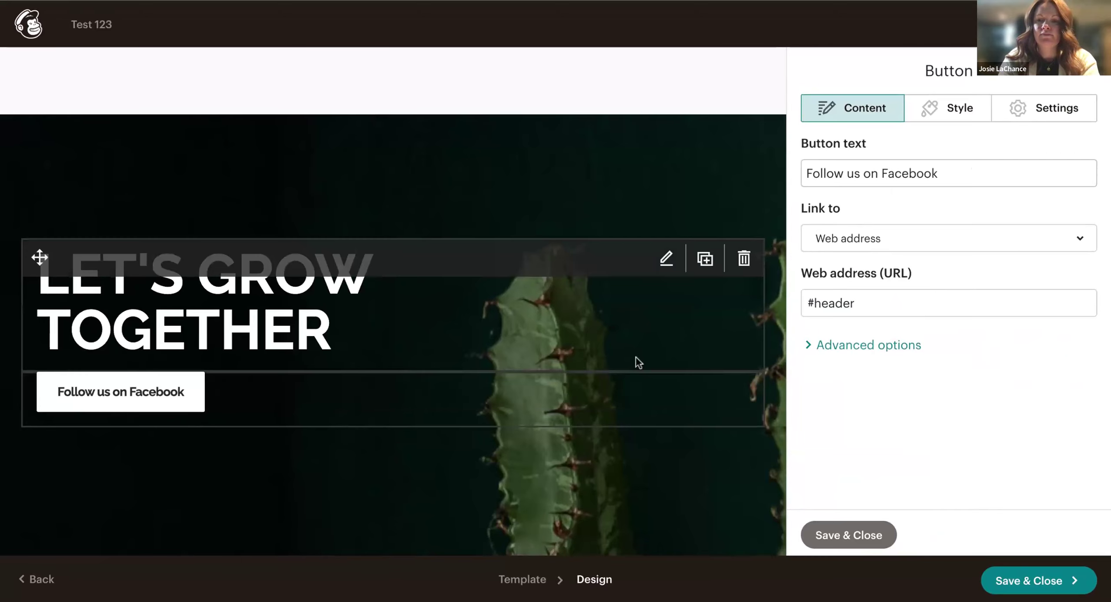
{"action": "left_click", "coordinate": [856, 296]}
{"action": "left_click_drag", "start_coordinate": [873, 302], "coordinate": [797, 308]}
{"action": "type", "text": "www.facebook.com"}
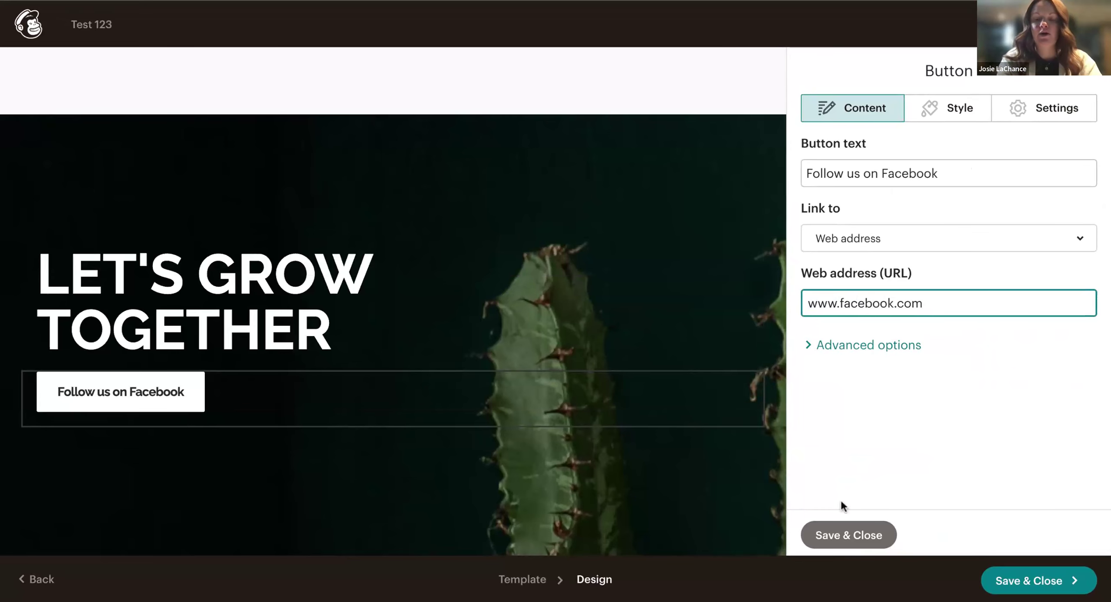
{"action": "left_click", "coordinate": [826, 533]}
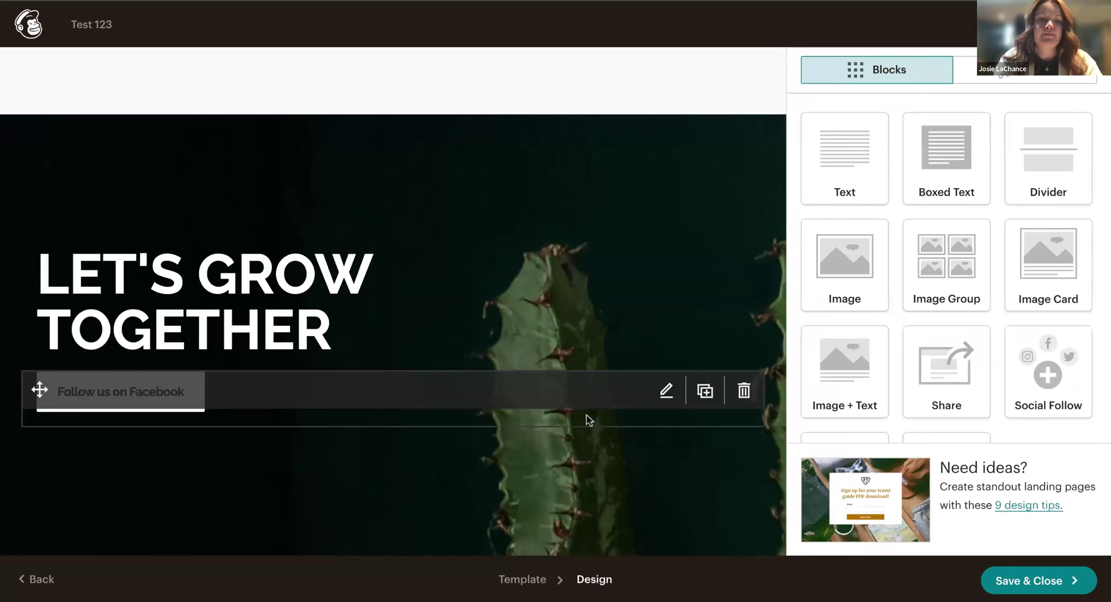
Drop a new Text block onto the page directly below the 'We offer...' section.
{"action": "scroll", "coordinate": [542, 520], "scroll_direction": "down", "scroll_amount": 5}
{"action": "scroll", "coordinate": [543, 520], "scroll_direction": "up", "scroll_amount": 15}
{"action": "scroll", "coordinate": [543, 520], "scroll_direction": "down", "scroll_amount": 8}
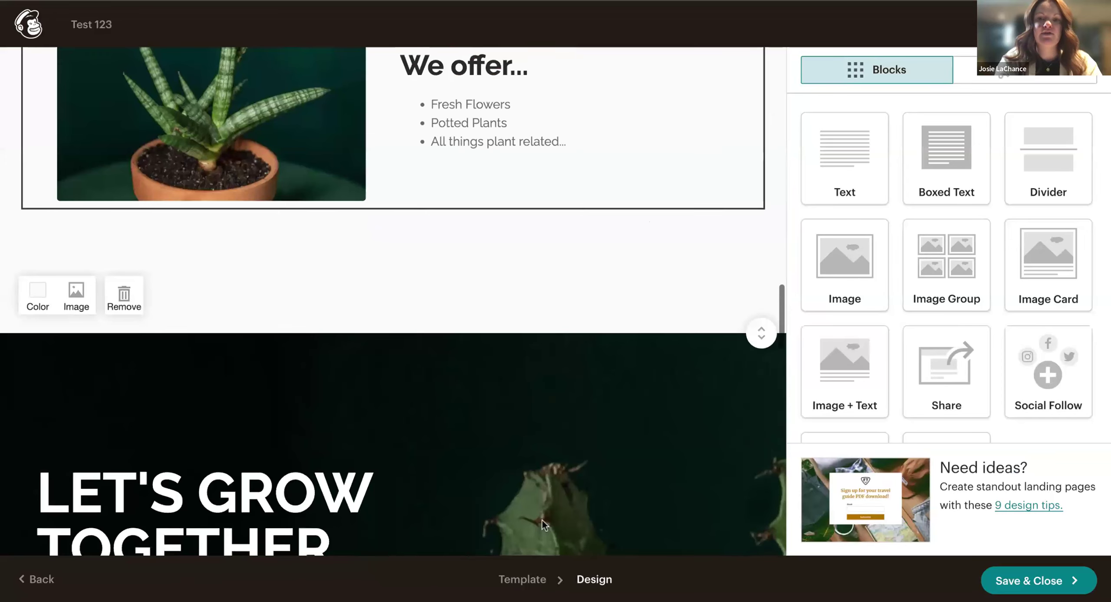
{"action": "scroll", "coordinate": [542, 520], "scroll_direction": "down", "scroll_amount": 8}
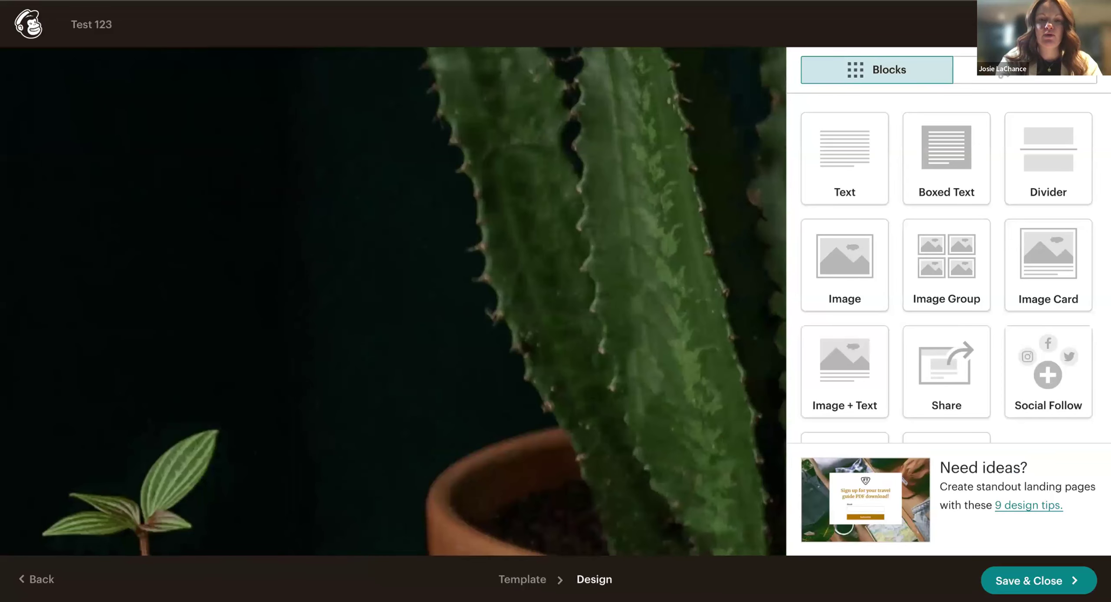
{"action": "scroll", "coordinate": [449, 437], "scroll_direction": "down", "scroll_amount": 6}
{"action": "scroll", "coordinate": [410, 445], "scroll_direction": "up", "scroll_amount": 11}
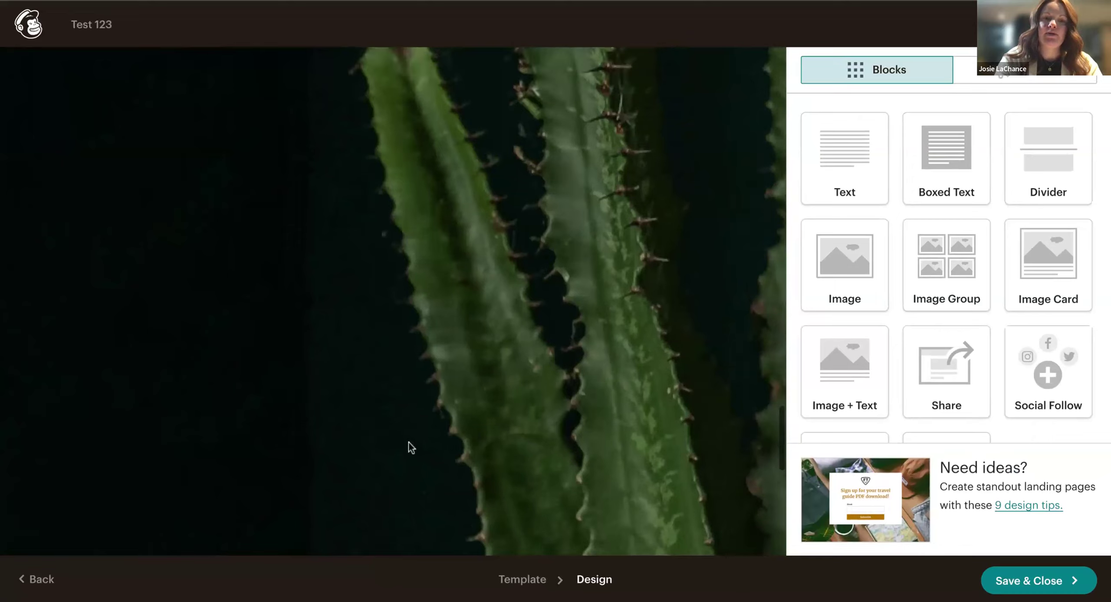
{"action": "scroll", "coordinate": [410, 446], "scroll_direction": "up", "scroll_amount": 10}
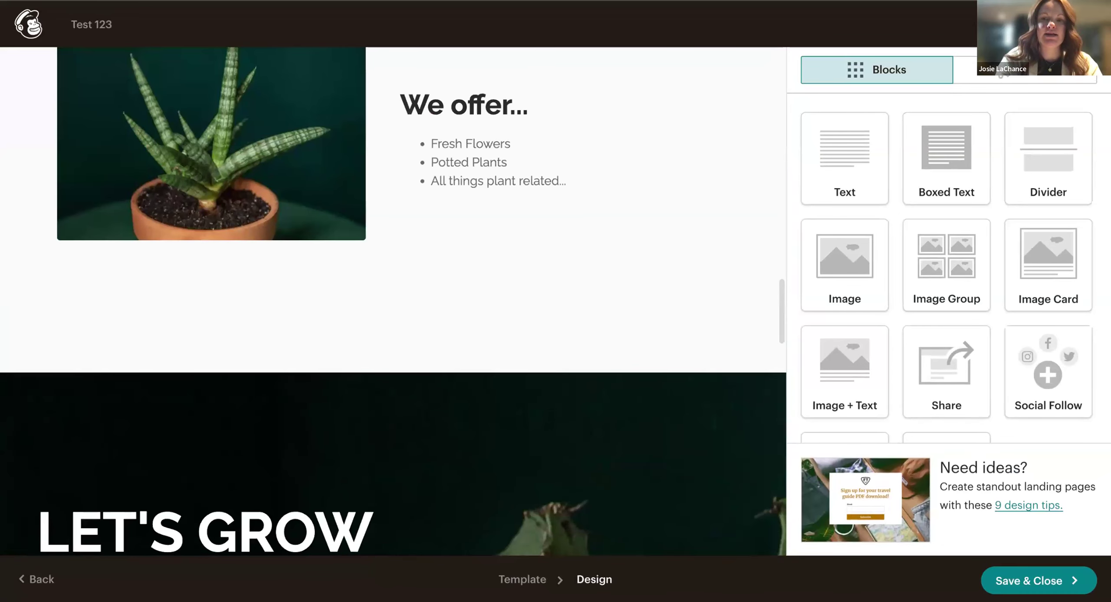
{"action": "scroll", "coordinate": [393, 301], "scroll_direction": "down", "scroll_amount": 10}
{"action": "scroll", "coordinate": [394, 302], "scroll_direction": "up", "scroll_amount": 6}
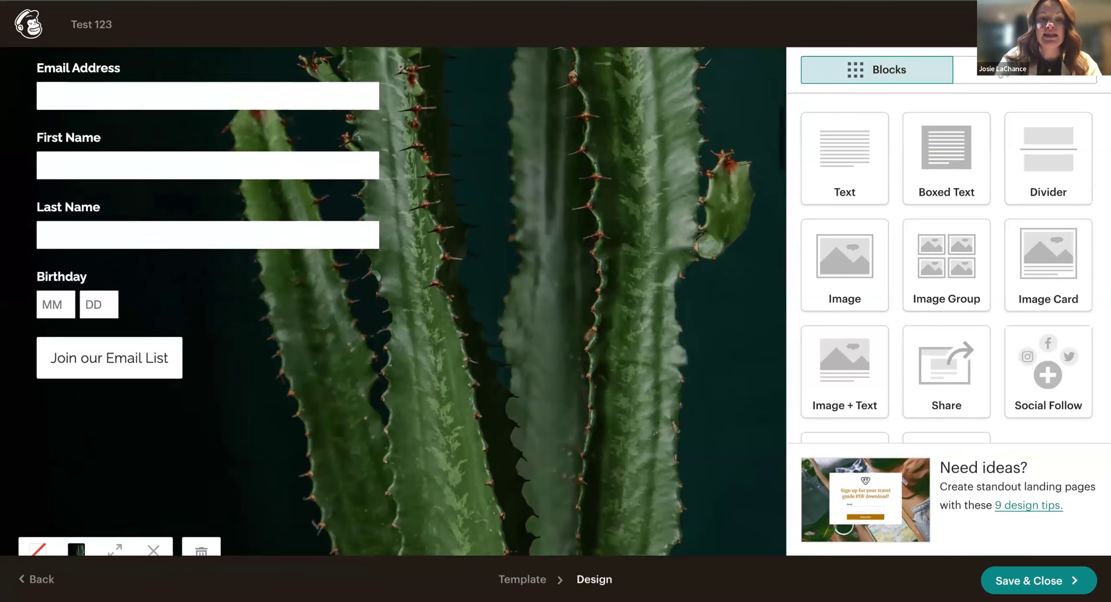
{"action": "scroll", "coordinate": [393, 301], "scroll_direction": "up", "scroll_amount": 3}
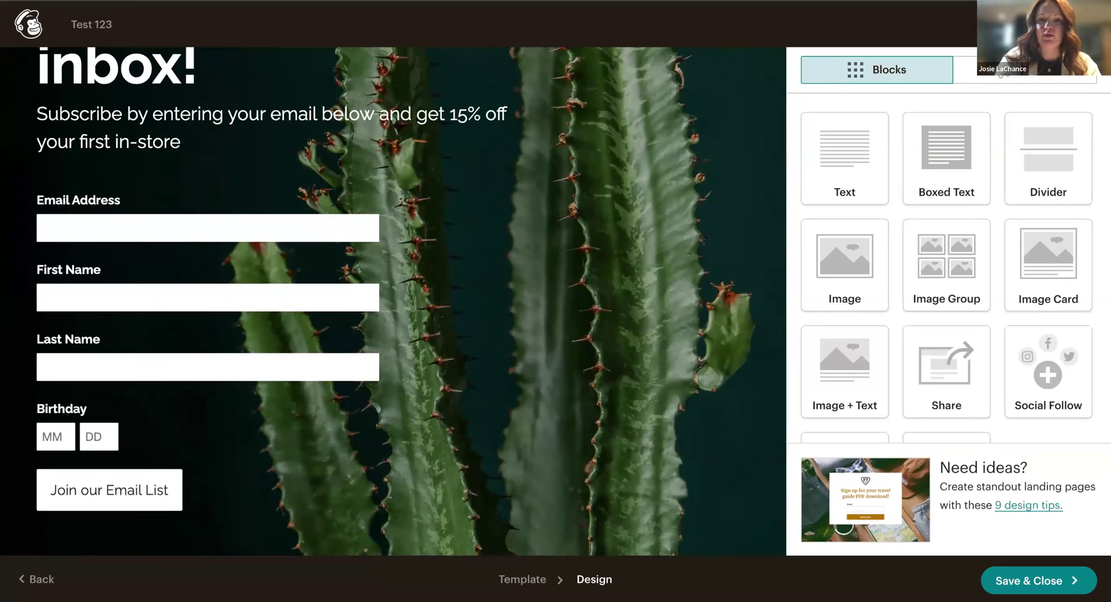
{"action": "scroll", "coordinate": [393, 301], "scroll_direction": "down", "scroll_amount": 15}
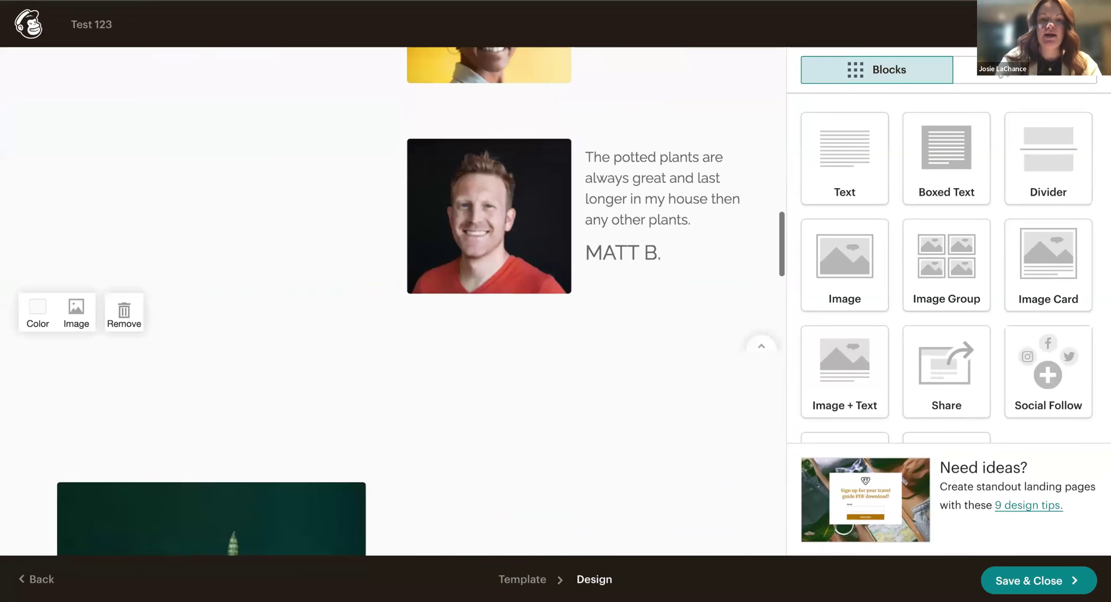
{"action": "scroll", "coordinate": [393, 302], "scroll_direction": "down", "scroll_amount": 3}
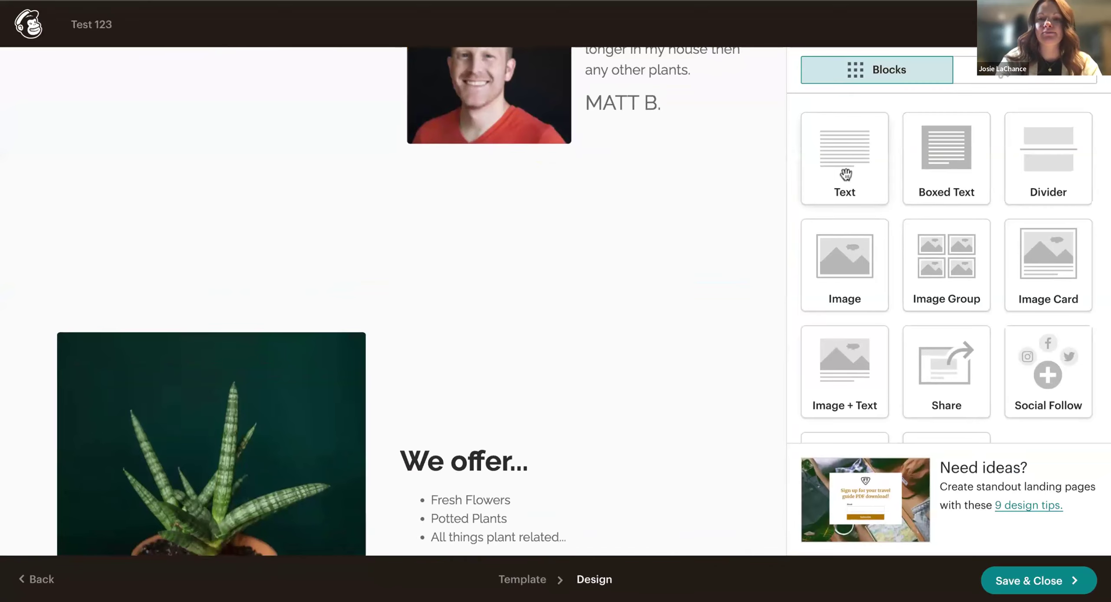
{"action": "scroll", "coordinate": [759, 280], "scroll_direction": "up", "scroll_amount": 1}
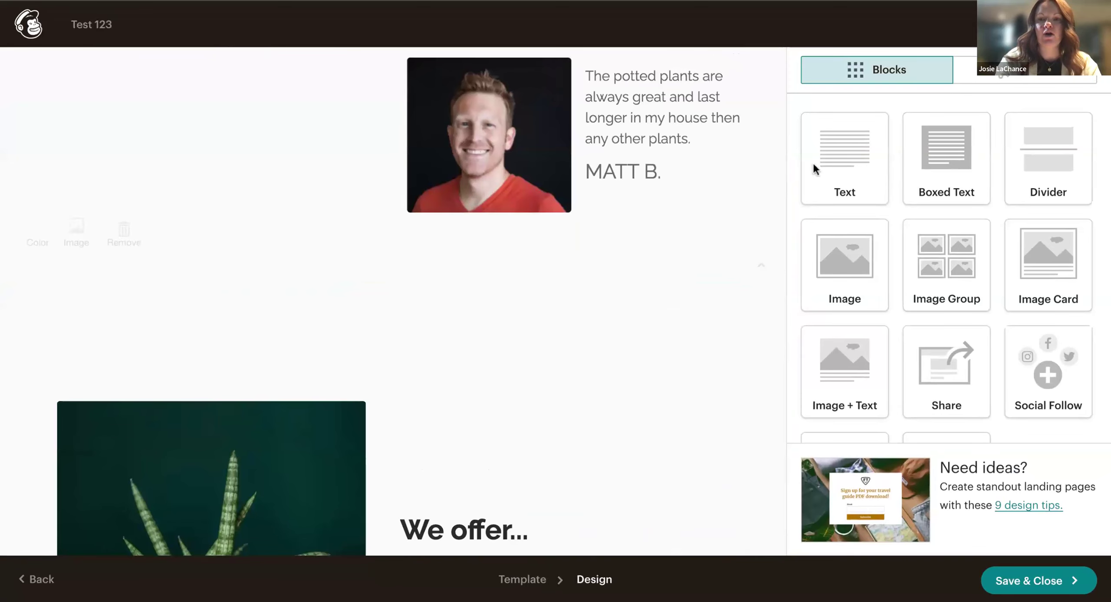
{"action": "scroll", "coordinate": [850, 158], "scroll_direction": "down", "scroll_amount": 2}
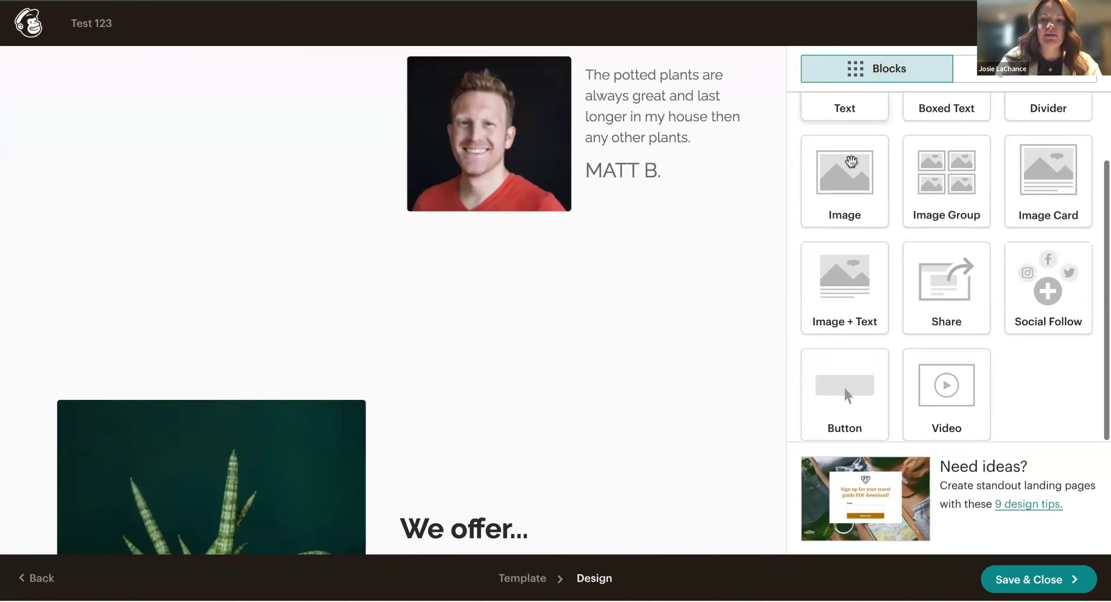
{"action": "scroll", "coordinate": [568, 449], "scroll_direction": "down", "scroll_amount": 6}
{"action": "scroll", "coordinate": [568, 449], "scroll_direction": "up", "scroll_amount": 3}
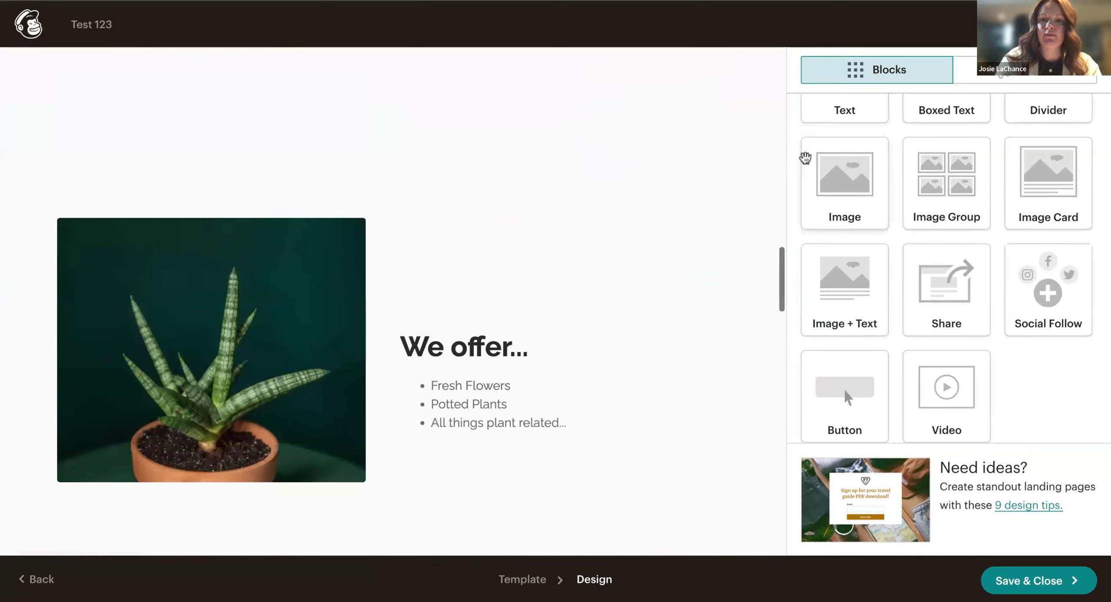
{"action": "scroll", "coordinate": [805, 157], "scroll_direction": "up", "scroll_amount": 2}
{"action": "left_click_drag", "start_coordinate": [853, 162], "coordinate": [373, 493]}
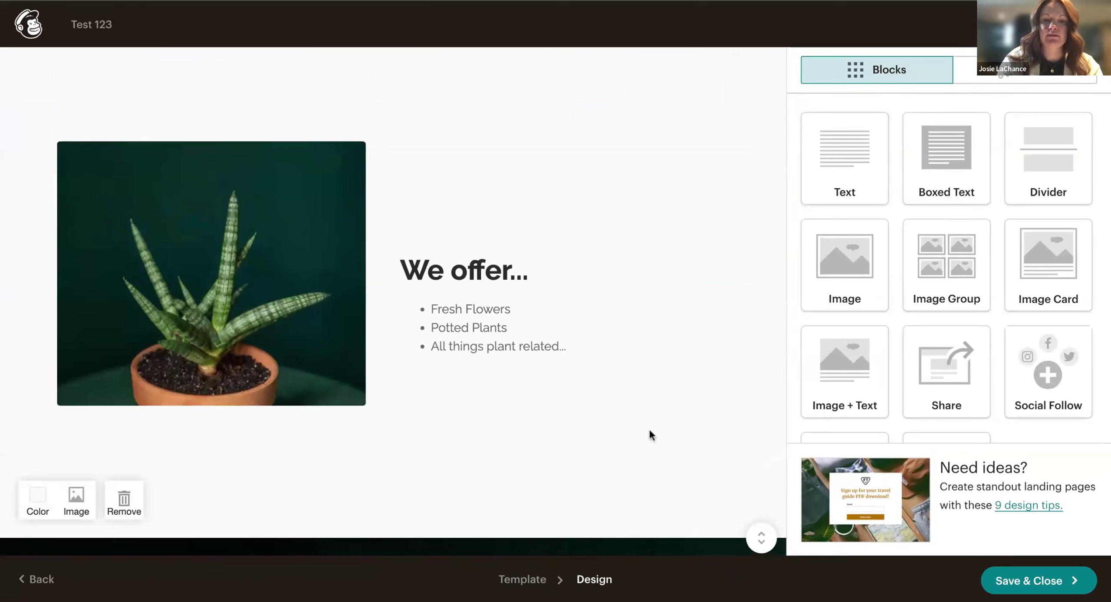
{"action": "scroll", "coordinate": [649, 430], "scroll_direction": "down", "scroll_amount": 4}
{"action": "scroll", "coordinate": [650, 430], "scroll_direction": "up", "scroll_amount": 3}
{"action": "left_click_drag", "start_coordinate": [857, 138], "coordinate": [560, 379]}
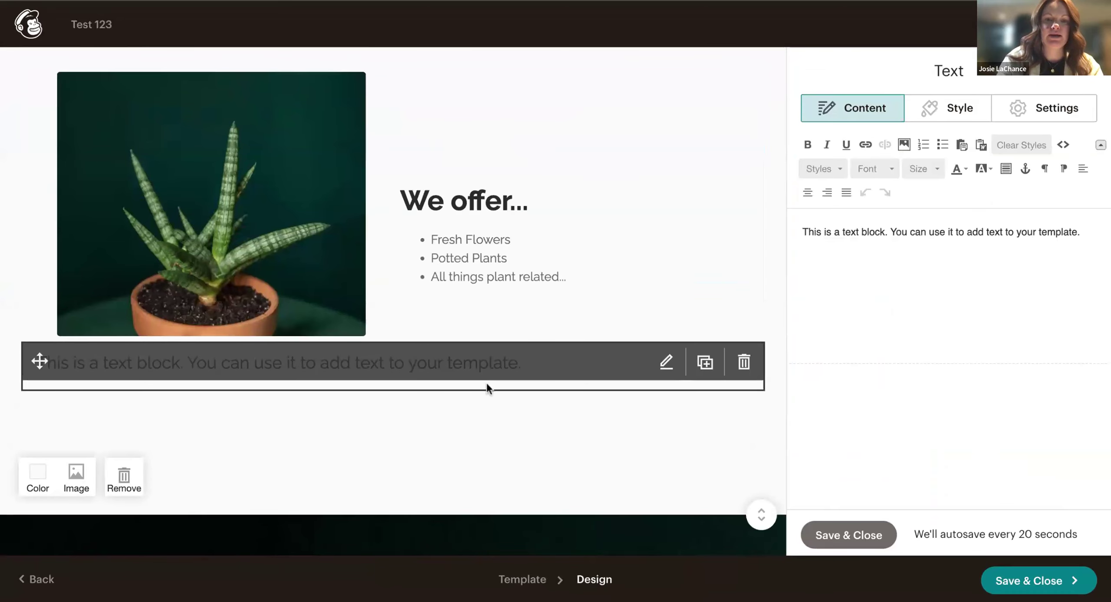
Replace the placeholder with bold 'Contact Us' and add blank lines around it.
{"action": "triple_click", "coordinate": [1036, 241]}
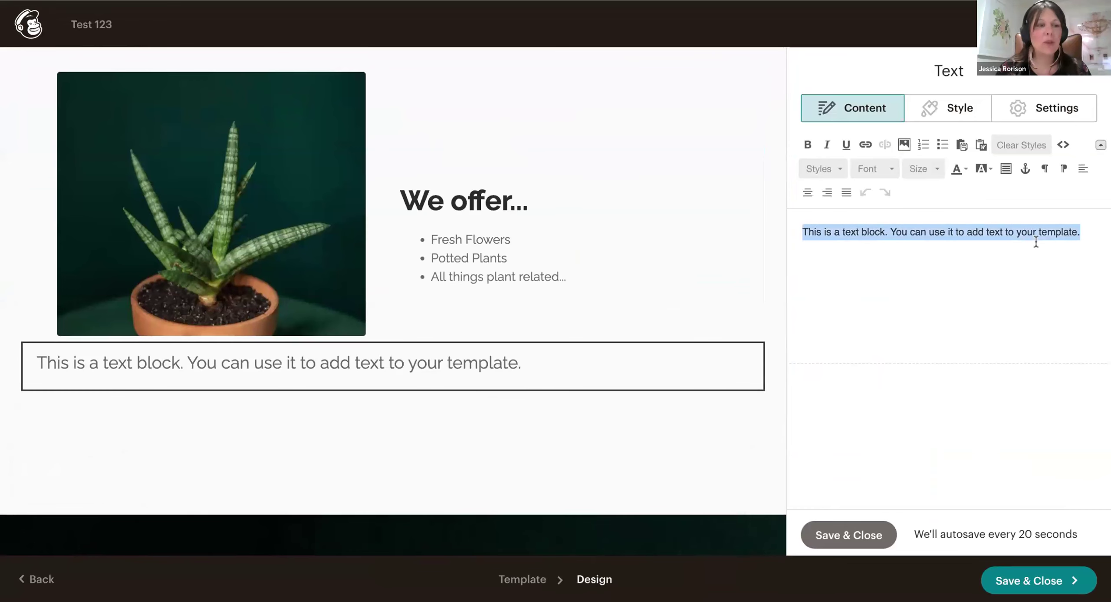
{"action": "type", "text": "Cont"}
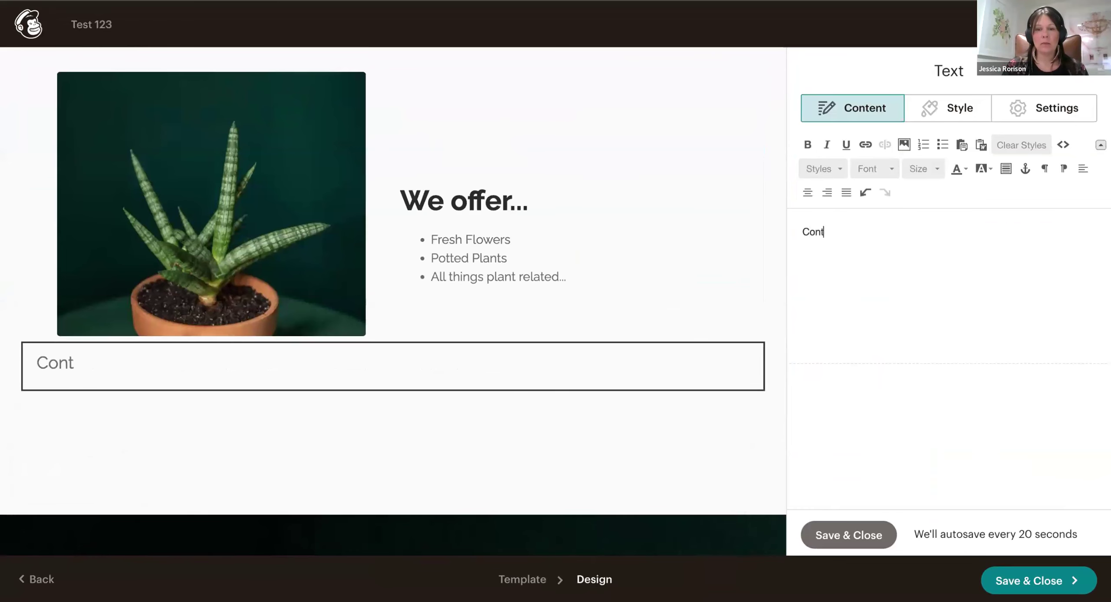
{"action": "type", "text": "act Us"}
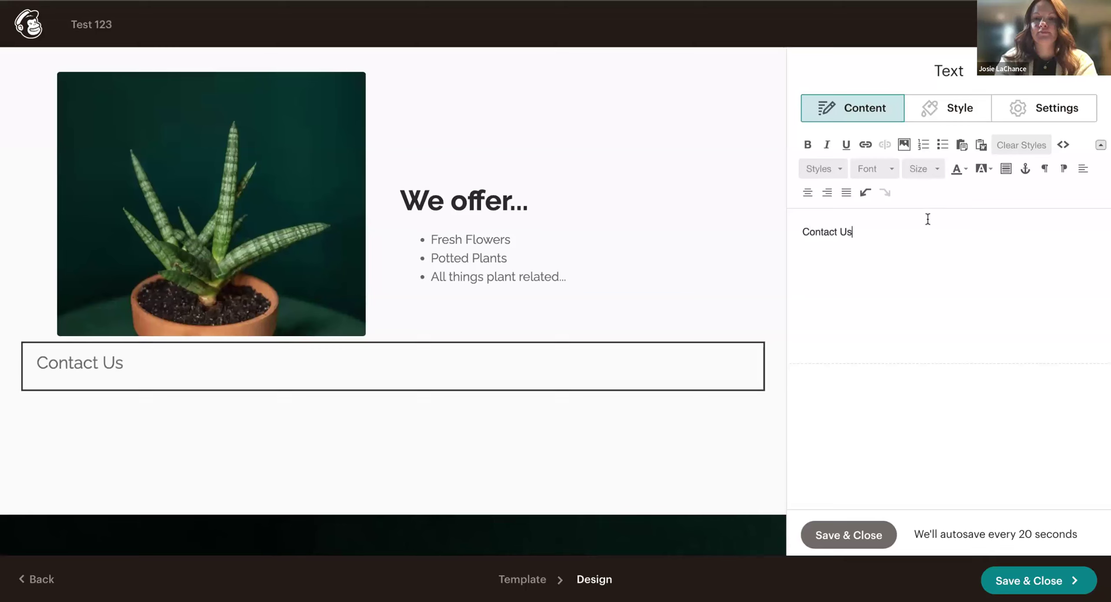
{"action": "key", "text": "ctrl+a"}
{"action": "left_click", "coordinate": [808, 144]}
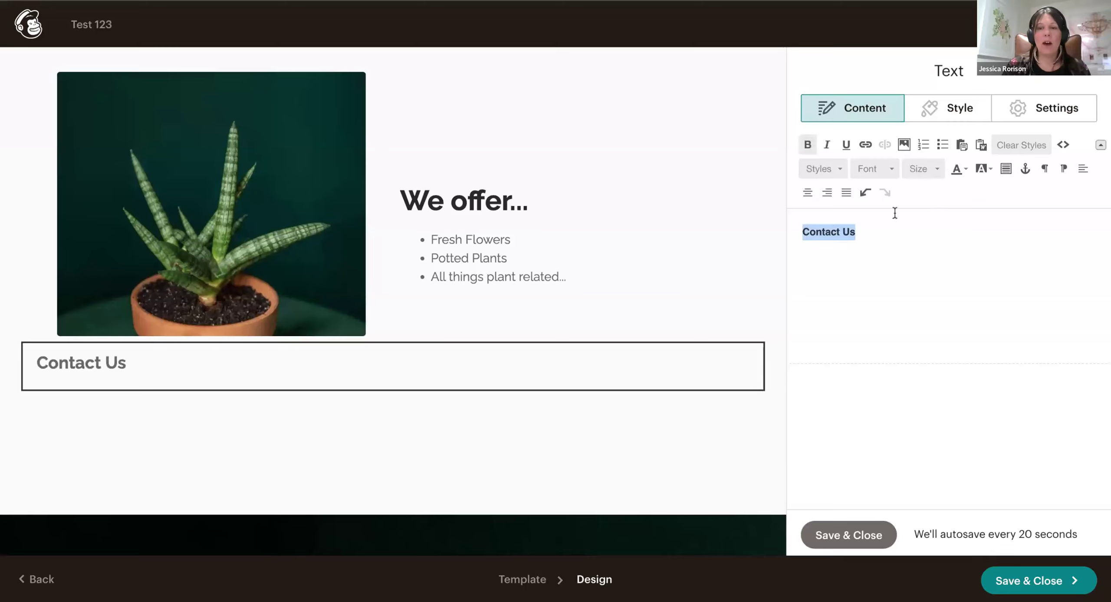
{"action": "left_click", "coordinate": [884, 232]}
{"action": "left_click", "coordinate": [804, 232]}
{"action": "key", "text": "Return"}
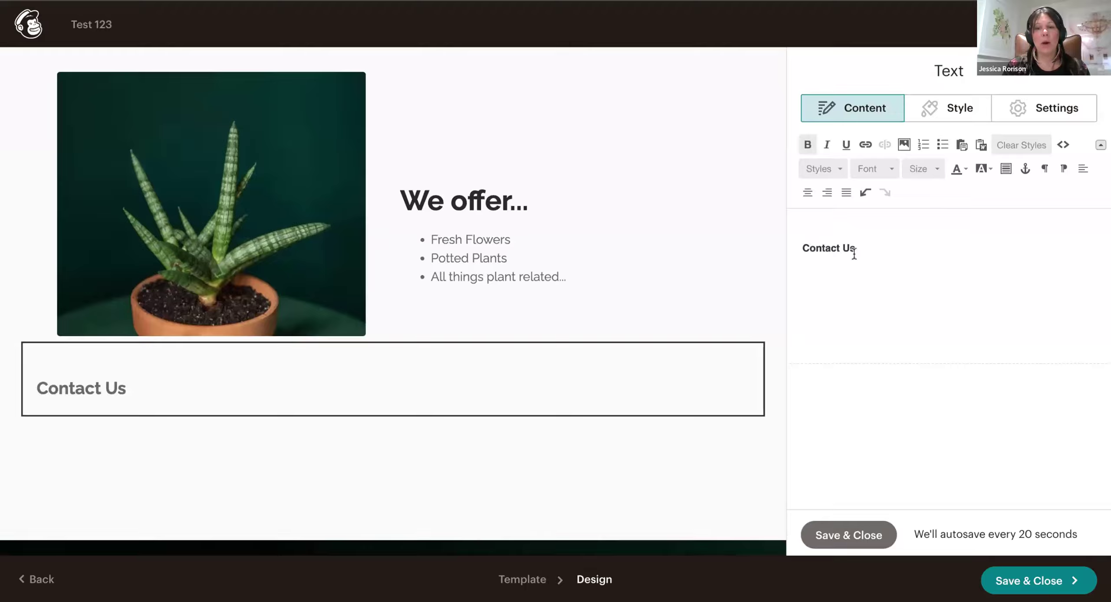
{"action": "key", "text": "Return"}
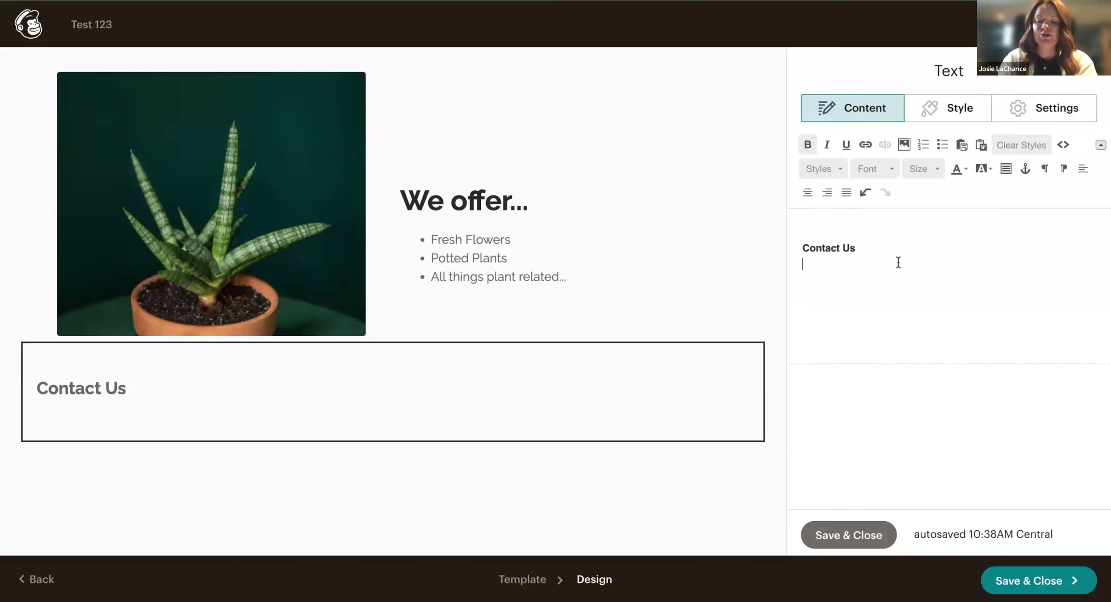
Type the shop name 'Plant shop' and its street address and town under the Contact Us heading.
{"action": "key", "text": "Return"}
{"action": "type", "text": "P"}
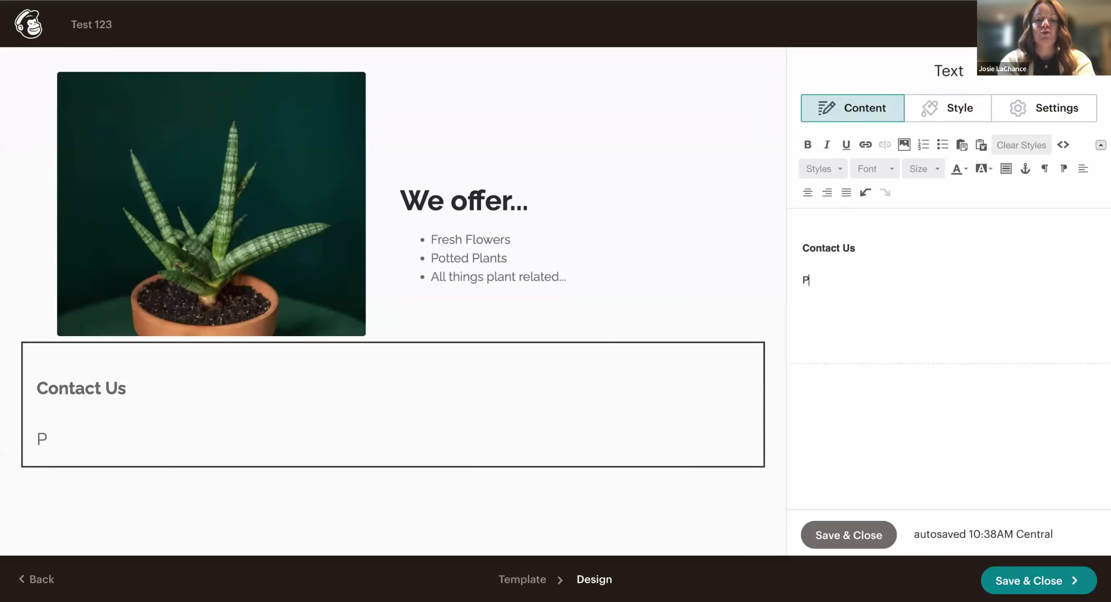
{"action": "type", "text": "lant shop"}
{"action": "key", "text": "Return"}
{"action": "type", "text": "123 1"}
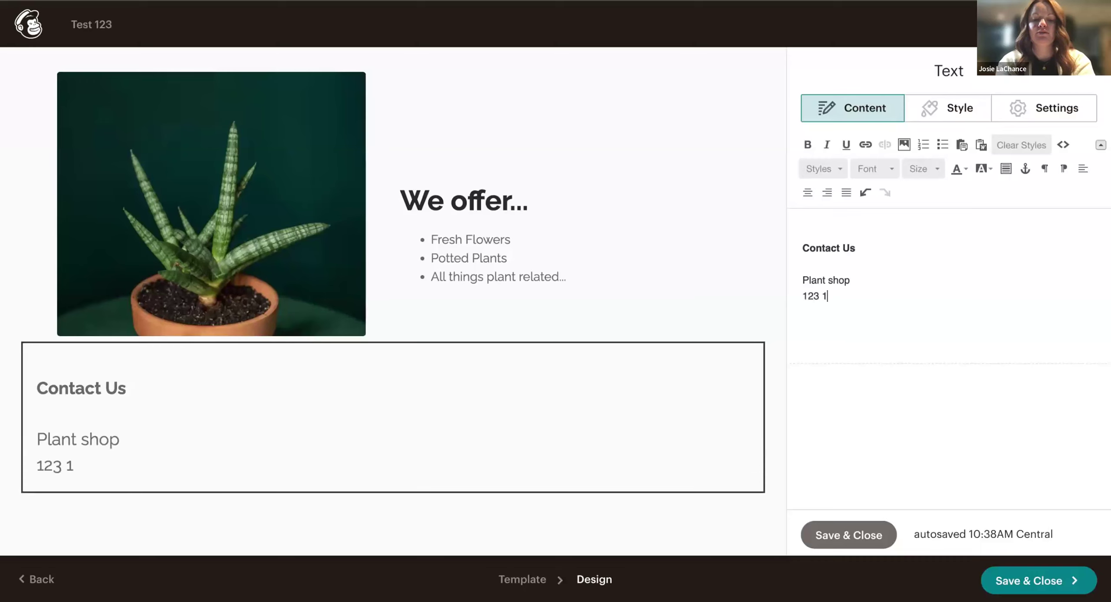
{"action": "type", "text": "st avenue"}
{"action": "key", "text": "Return"}
{"action": "type", "text": "meadow lake, sk"}
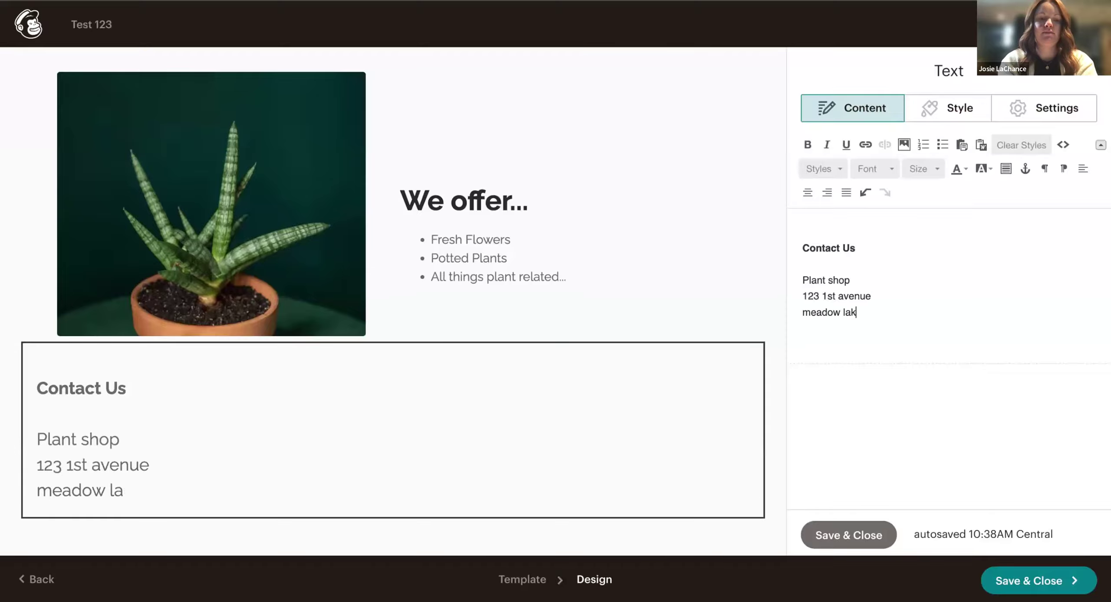
{"action": "key", "text": "Return"}
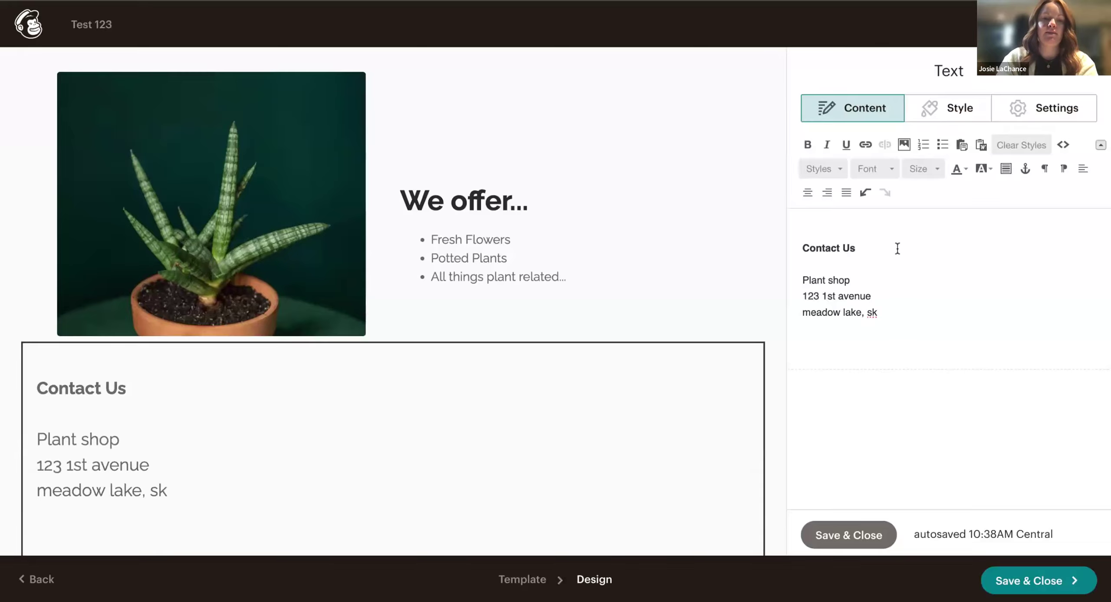
{"action": "scroll", "coordinate": [632, 392], "scroll_direction": "down", "scroll_amount": 3}
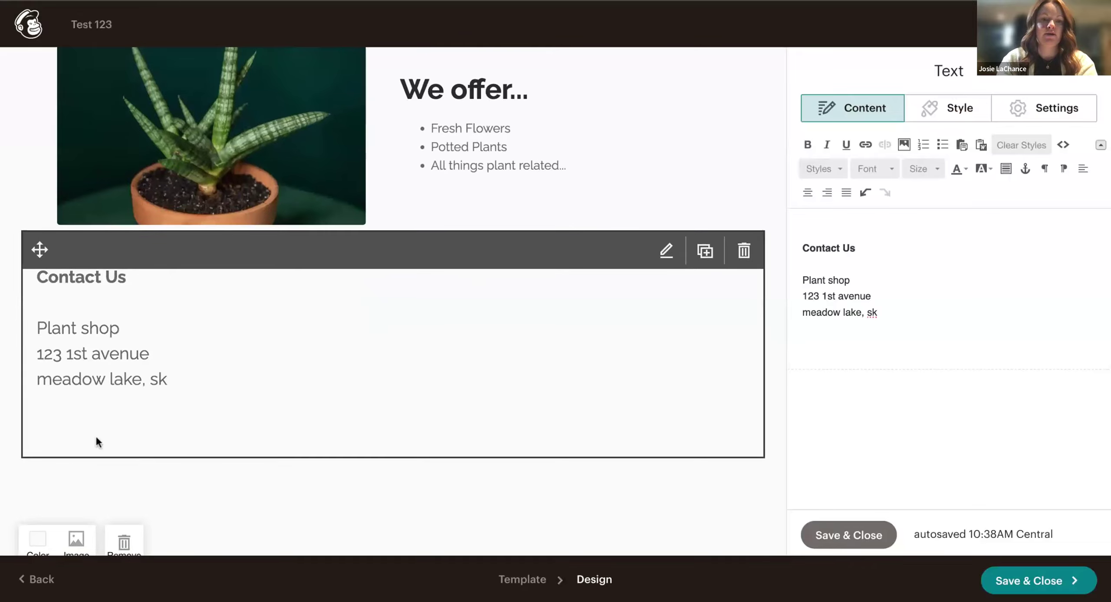
Add the shop's contact e-mail, with its typo fixed, and phone number below the address.
{"action": "key", "text": "Return"}
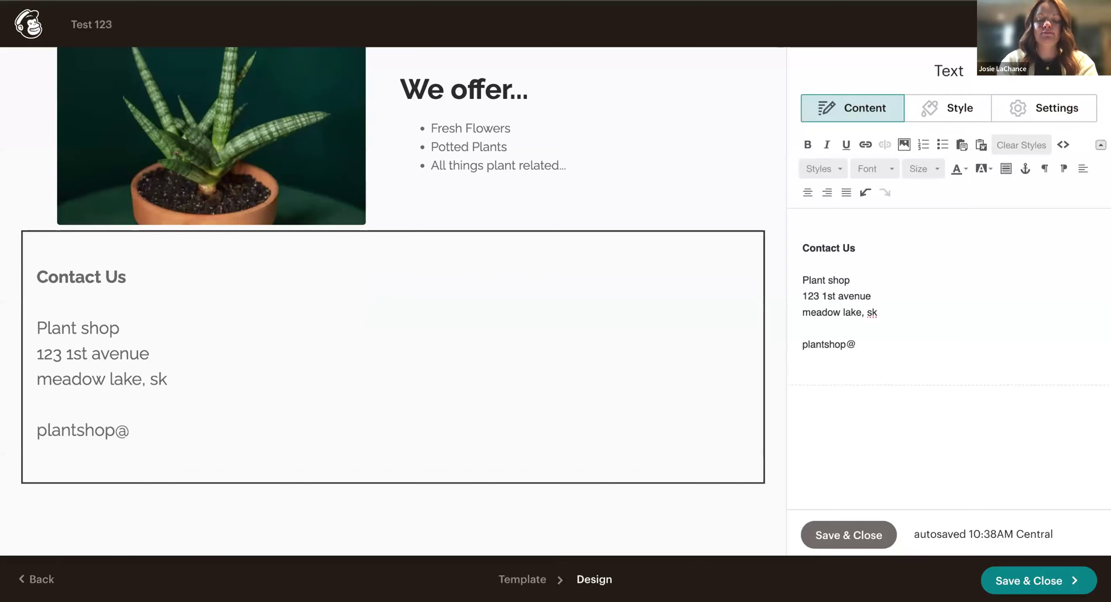
{"action": "key", "text": "Return"}
{"action": "key", "text": "BackSpace"}
{"action": "key", "text": "BackSpace"}
{"action": "key", "text": "BackSpace"}
{"action": "key", "text": "BackSpace"}
{"action": "type", "text": "om"}
{"action": "key", "text": "Return"}
{"action": "type", "text": "(306) "}
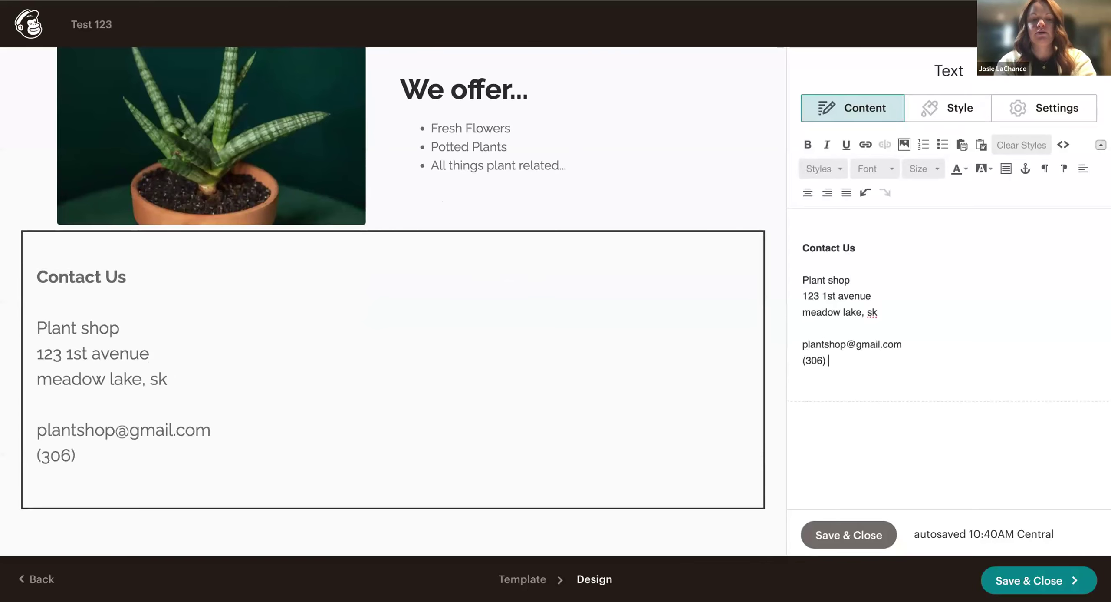
{"action": "type", "text": "444-4444"}
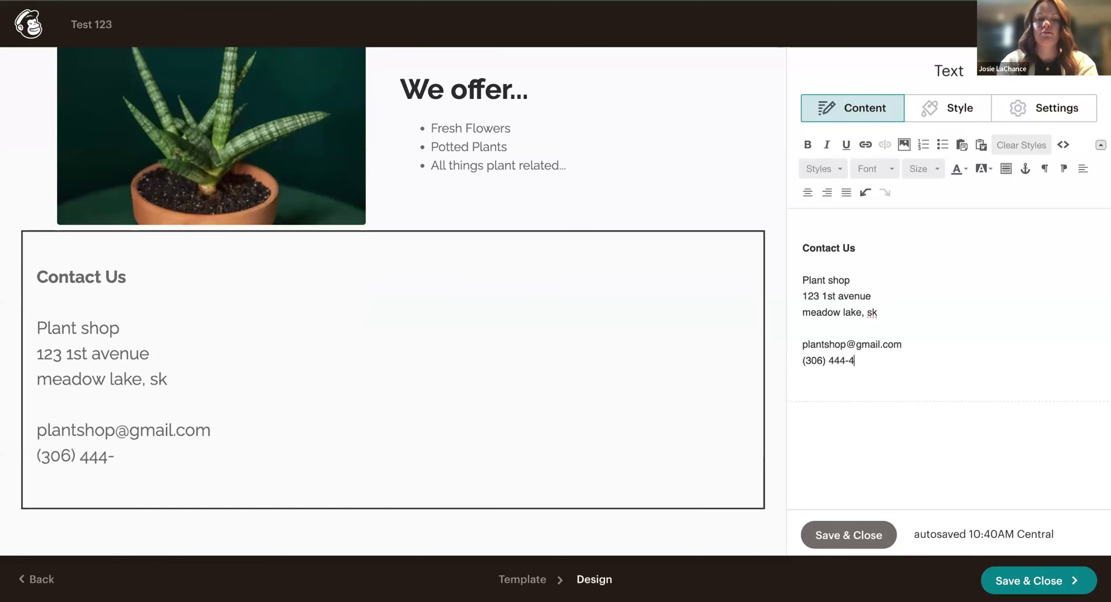
{"action": "key", "text": "Return"}
{"action": "key", "text": "Return"}
{"action": "key", "text": "Return"}
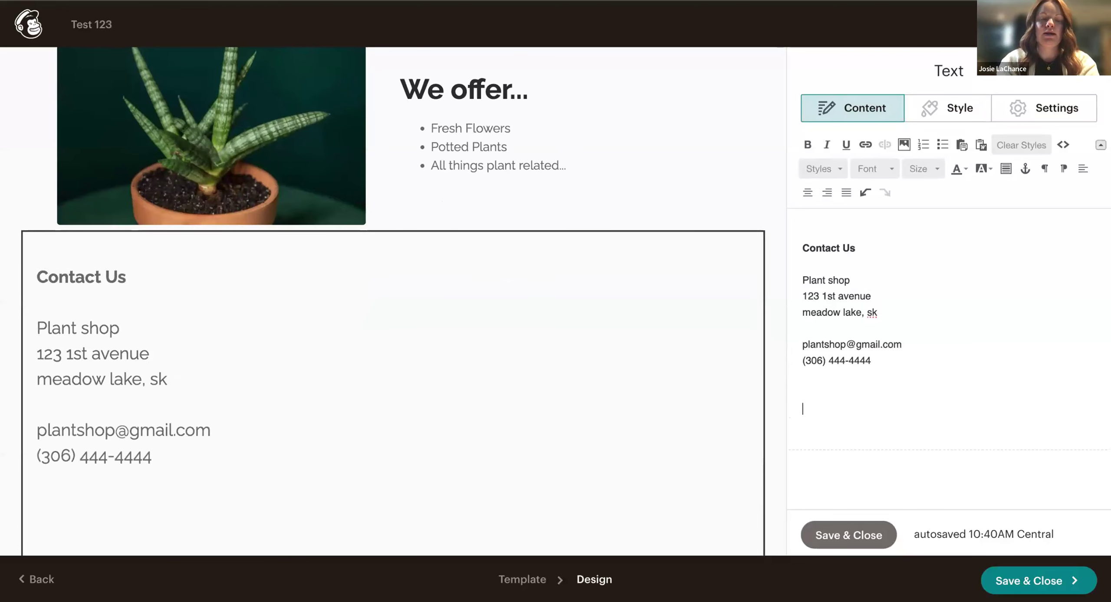
Delete the empty and half-written lines below the phone number, then select all the contact text.
{"action": "scroll", "coordinate": [656, 418], "scroll_direction": "down", "scroll_amount": 5}
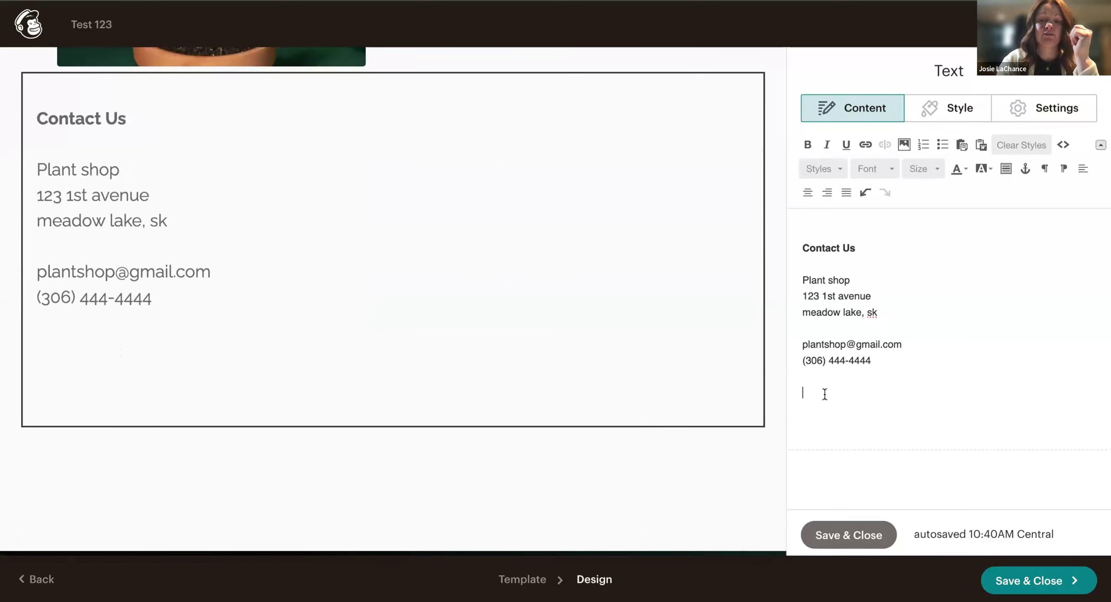
{"action": "key", "text": "BackSpace"}
{"action": "key", "text": "BackSpace"}
{"action": "key", "text": "BackSpace"}
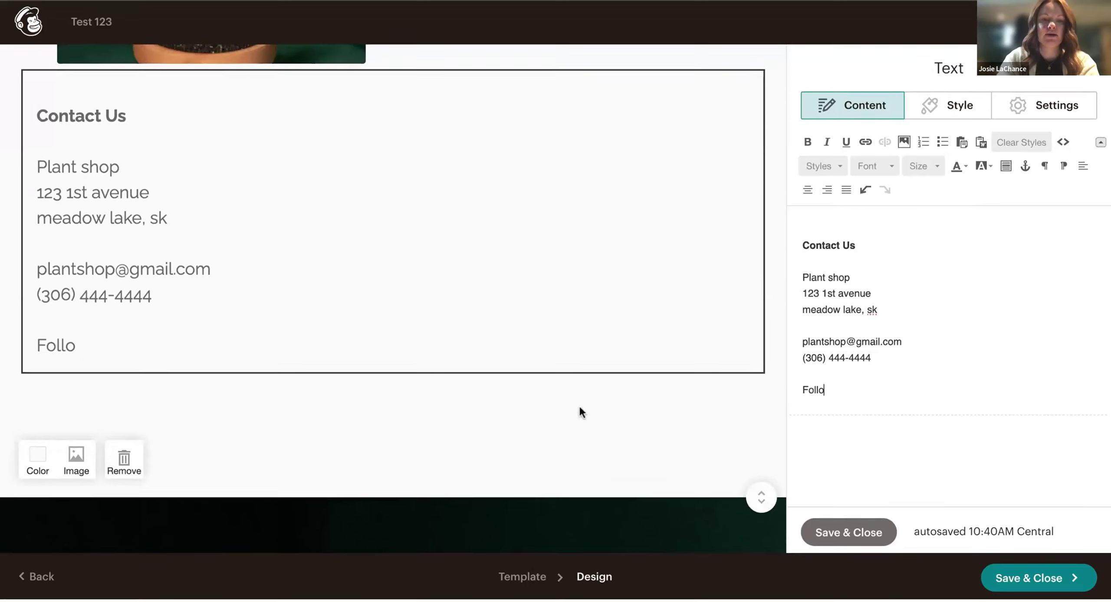
{"action": "scroll", "coordinate": [579, 404], "scroll_direction": "down", "scroll_amount": 2}
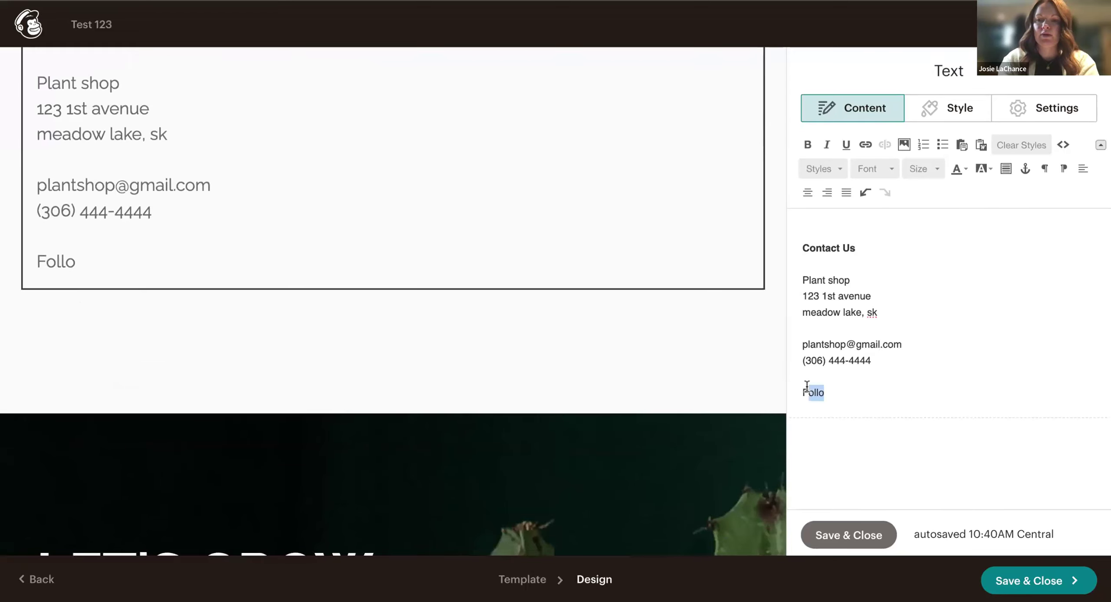
{"action": "key", "text": "BackSpace"}
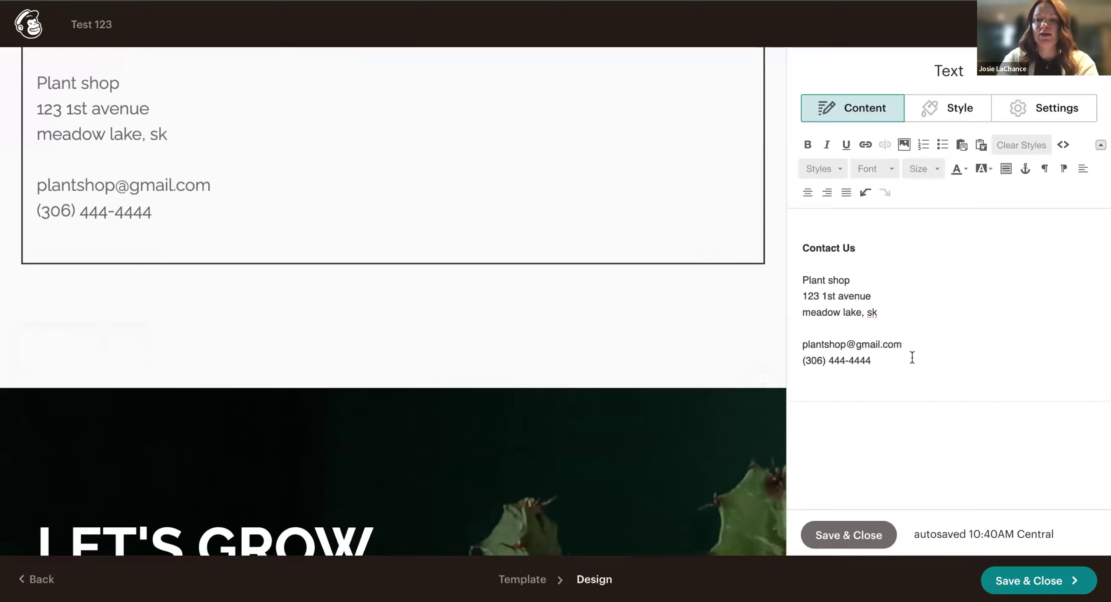
{"action": "key", "text": "ctrl+a"}
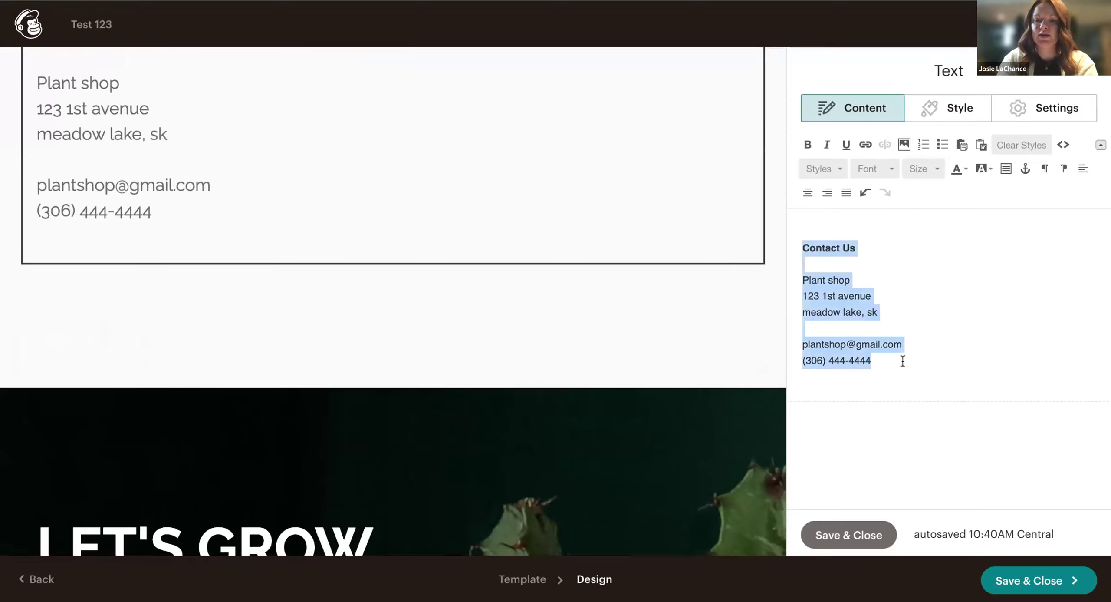
Set the whole contact text to font size 23.
{"action": "left_click", "coordinate": [878, 169]}
{"action": "left_click", "coordinate": [933, 169]}
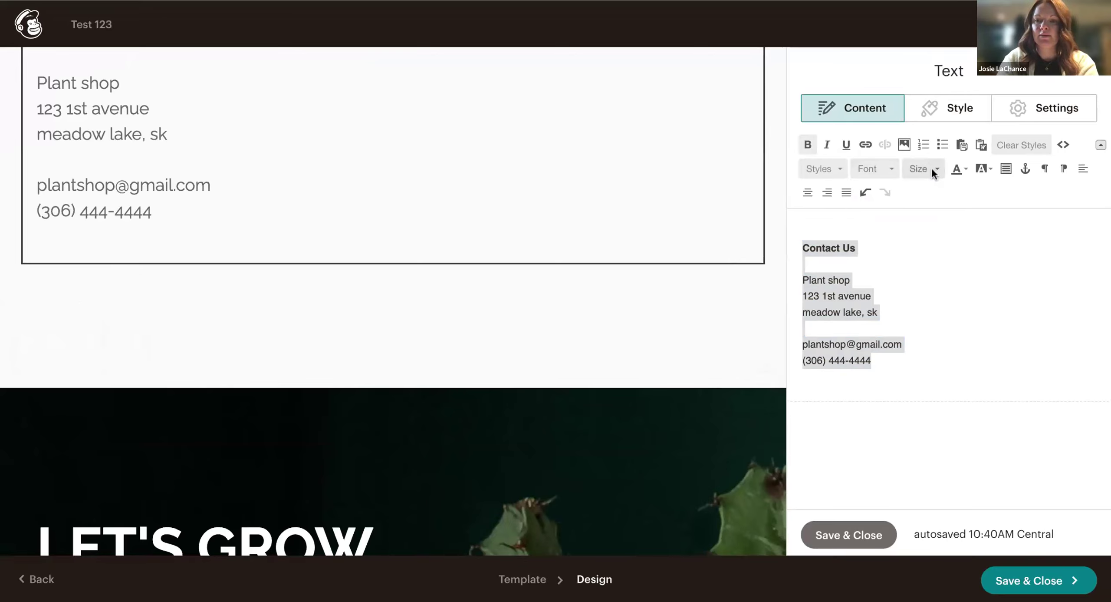
{"action": "left_click", "coordinate": [934, 170]}
{"action": "left_click", "coordinate": [925, 249]}
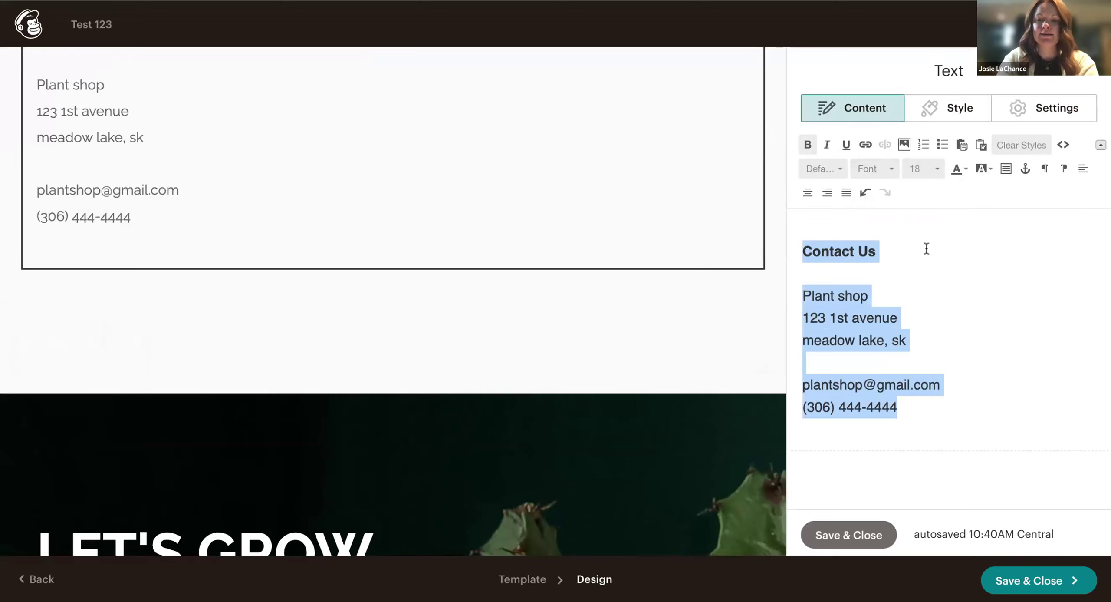
{"action": "left_click", "coordinate": [927, 174]}
{"action": "scroll", "coordinate": [916, 269], "scroll_direction": "down", "scroll_amount": 3}
{"action": "left_click", "coordinate": [912, 284]}
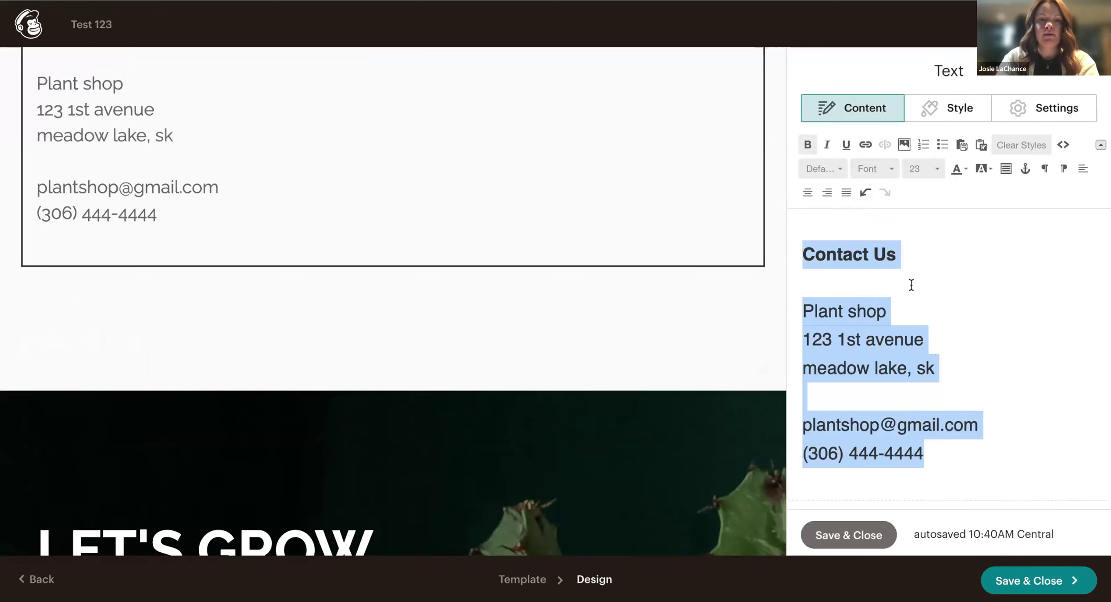
{"action": "scroll", "coordinate": [618, 273], "scroll_direction": "up", "scroll_amount": 3}
Enlarge the Contact Us heading to font size 29.
{"action": "left_click", "coordinate": [881, 239]}
{"action": "left_click_drag", "start_coordinate": [897, 256], "coordinate": [801, 256]}
{"action": "left_click", "coordinate": [827, 168]}
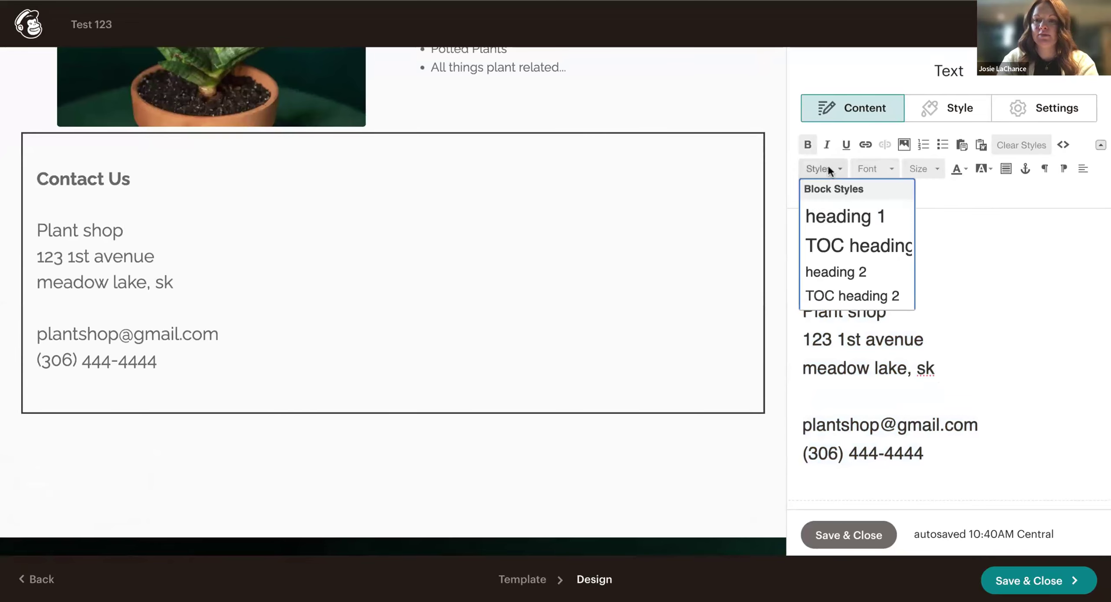
{"action": "left_click", "coordinate": [853, 228]}
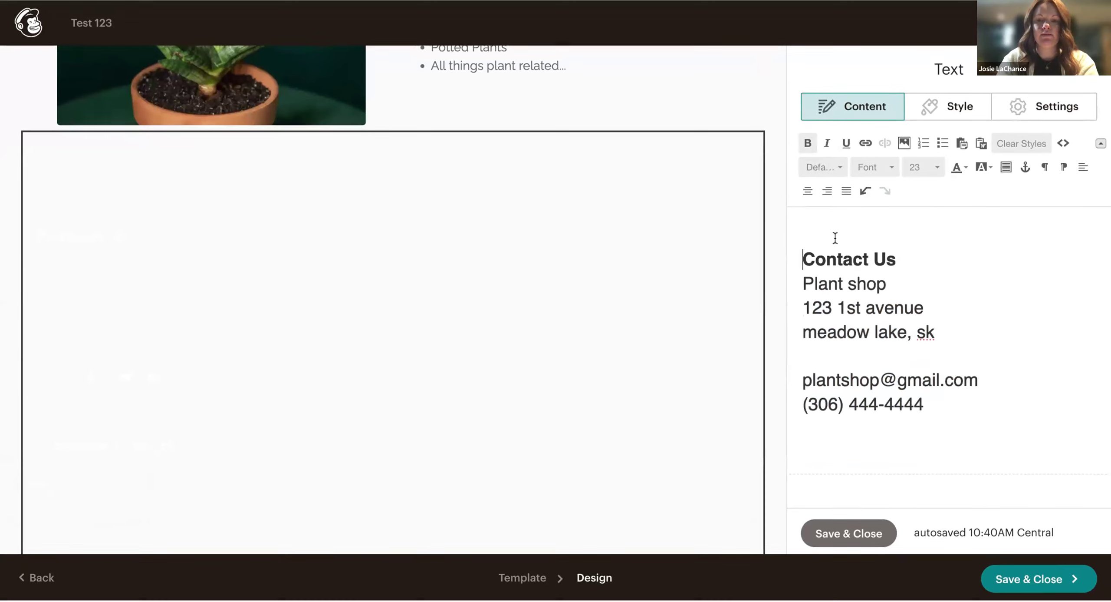
{"action": "scroll", "coordinate": [577, 363], "scroll_direction": "down", "scroll_amount": 6}
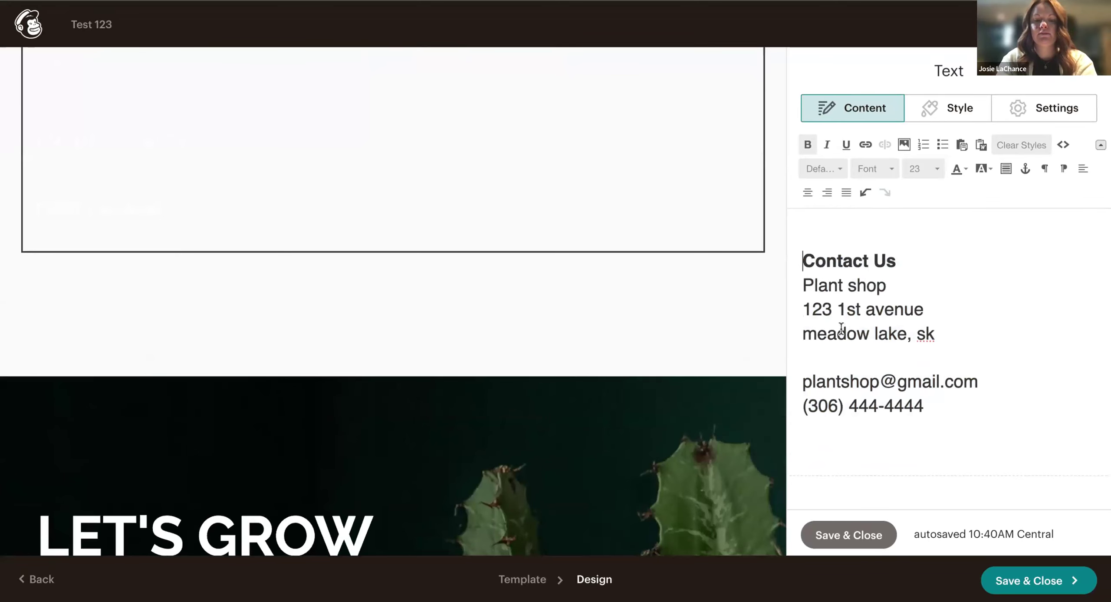
{"action": "key", "text": "super+z"}
{"action": "left_click", "coordinate": [947, 258]}
{"action": "scroll", "coordinate": [598, 314], "scroll_direction": "up", "scroll_amount": 8}
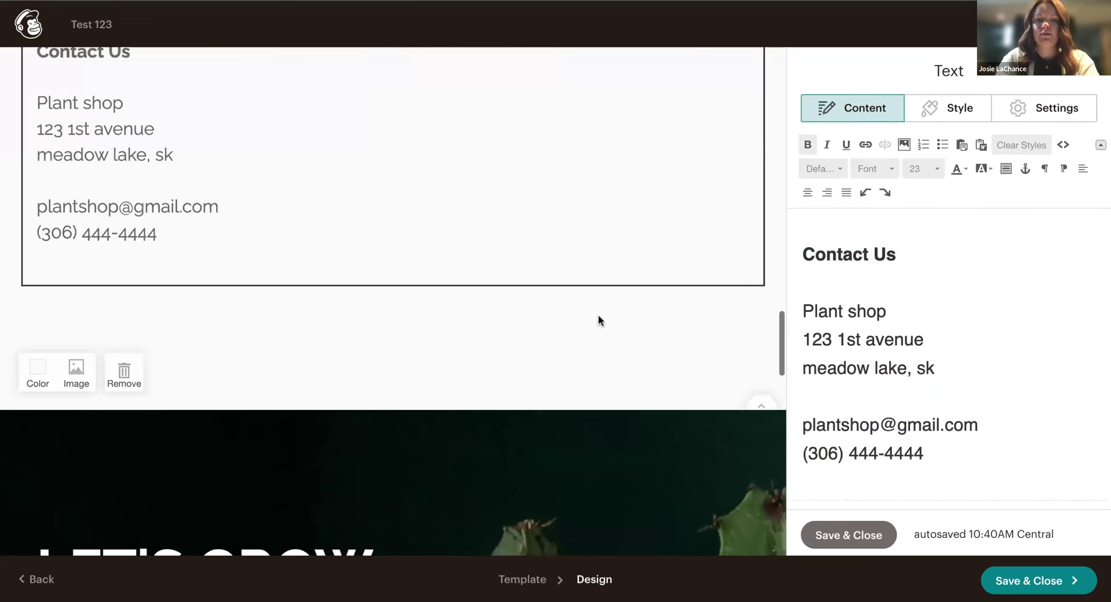
{"action": "left_click_drag", "start_coordinate": [896, 247], "coordinate": [790, 247]}
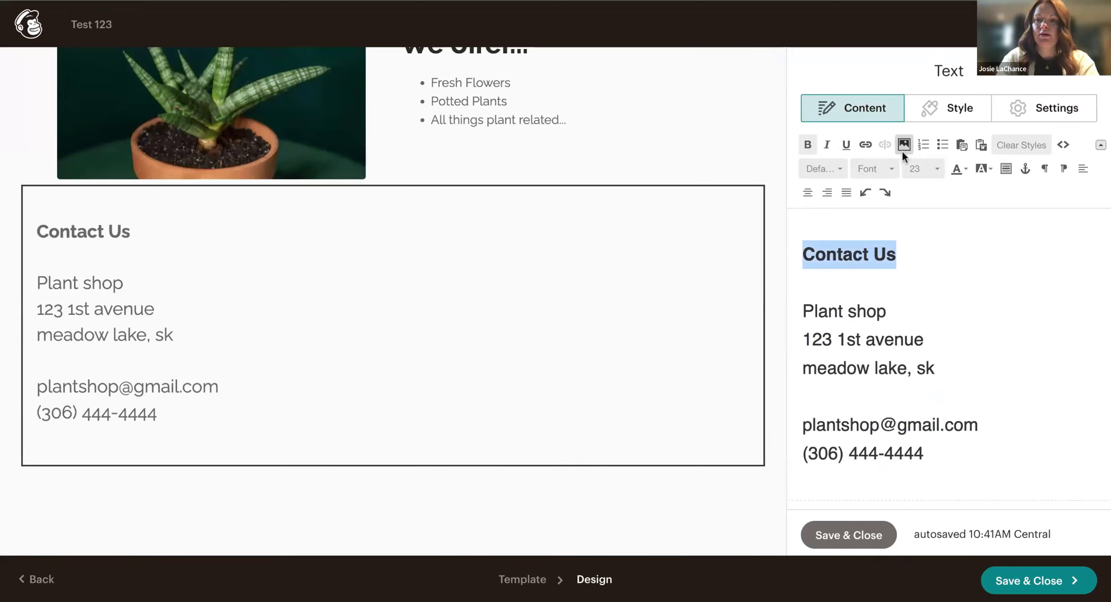
{"action": "left_click", "coordinate": [922, 166]}
{"action": "scroll", "coordinate": [925, 278], "scroll_direction": "down", "scroll_amount": 3}
{"action": "left_click", "coordinate": [921, 266]}
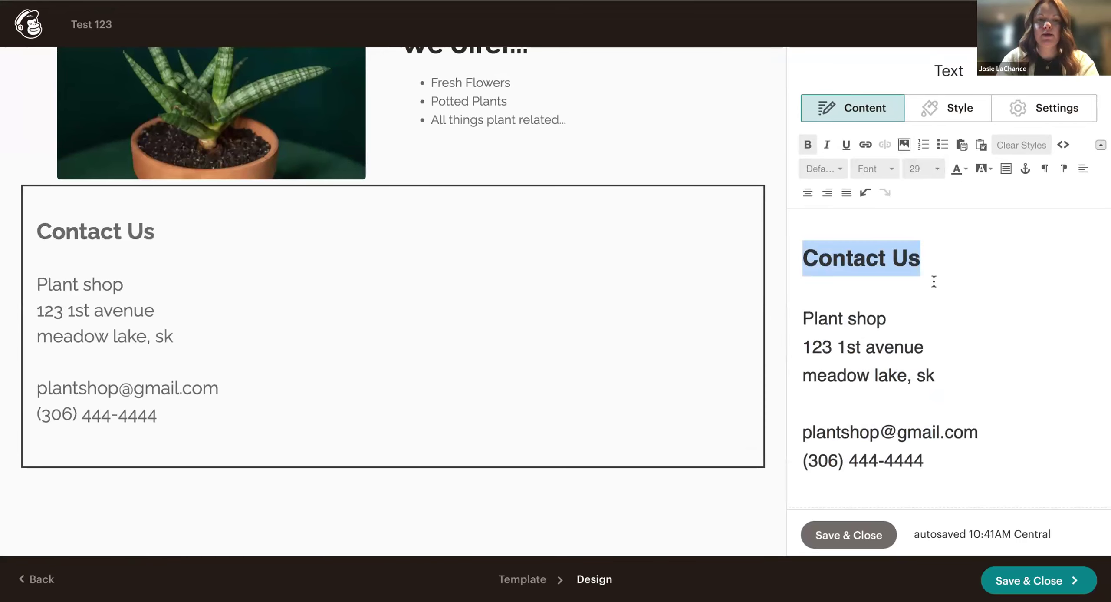
Bold the address, e-mail and phone lines and save the text block.
{"action": "left_click_drag", "start_coordinate": [815, 318], "coordinate": [961, 464]}
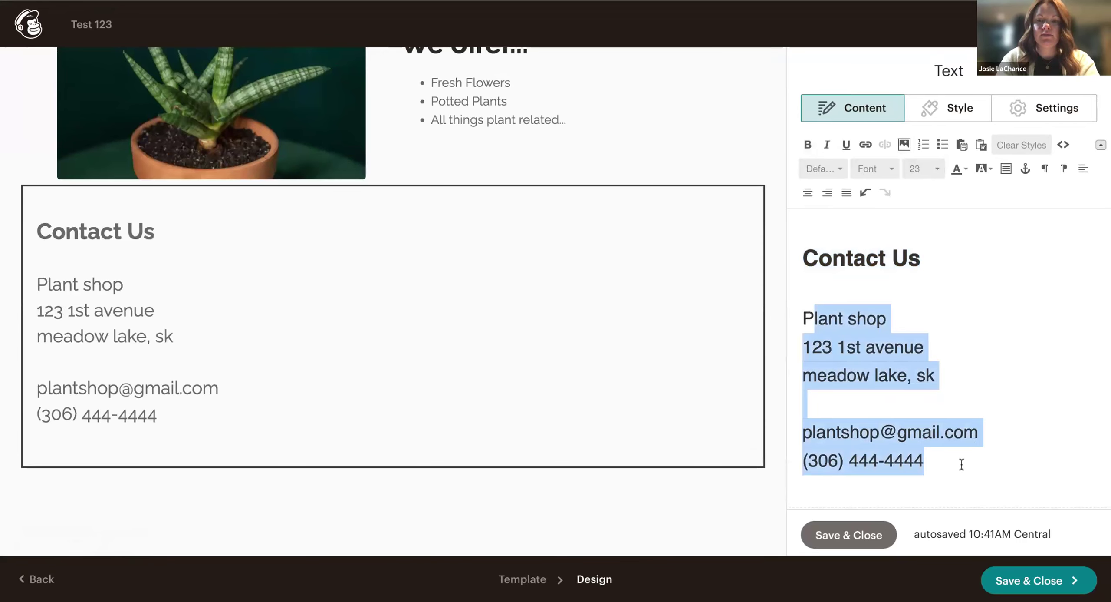
{"action": "key", "text": "ctrl+b"}
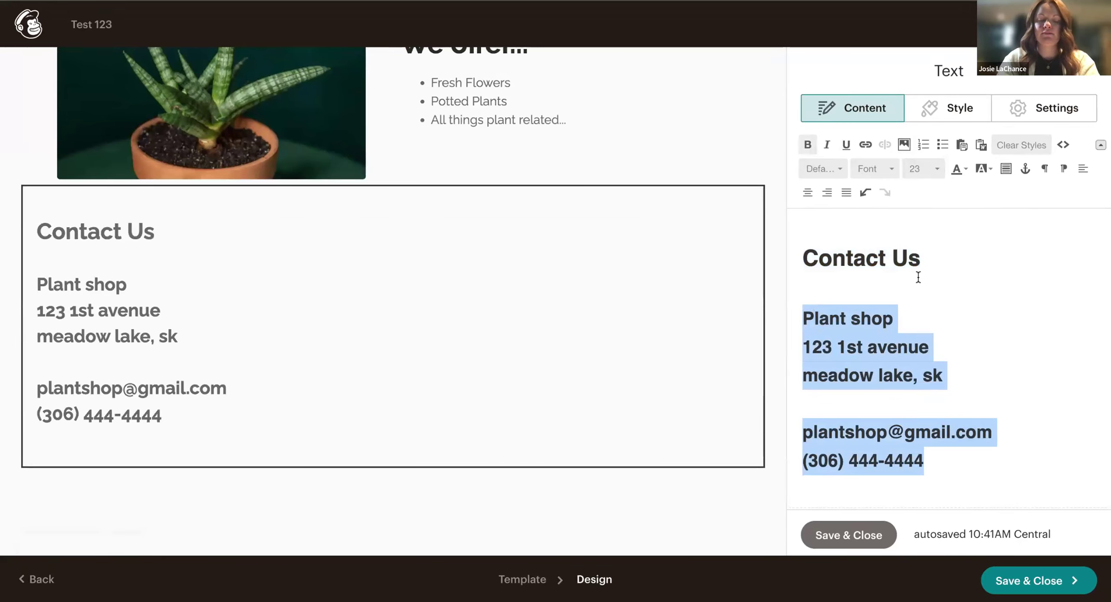
{"action": "left_click", "coordinate": [997, 382]}
{"action": "scroll", "coordinate": [979, 434], "scroll_direction": "down", "scroll_amount": 1}
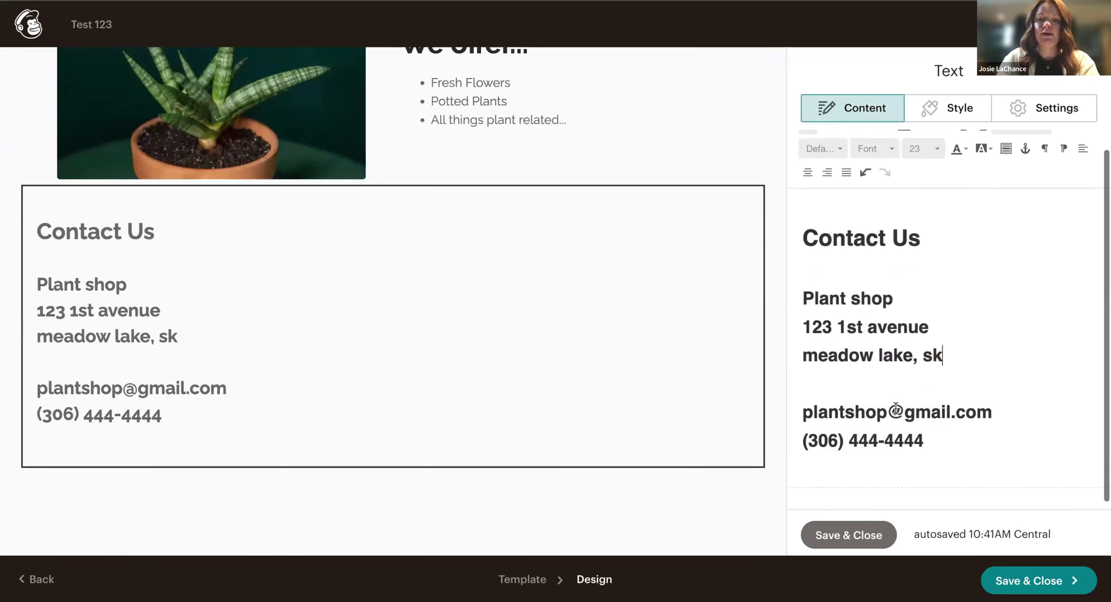
{"action": "left_click", "coordinate": [849, 535]}
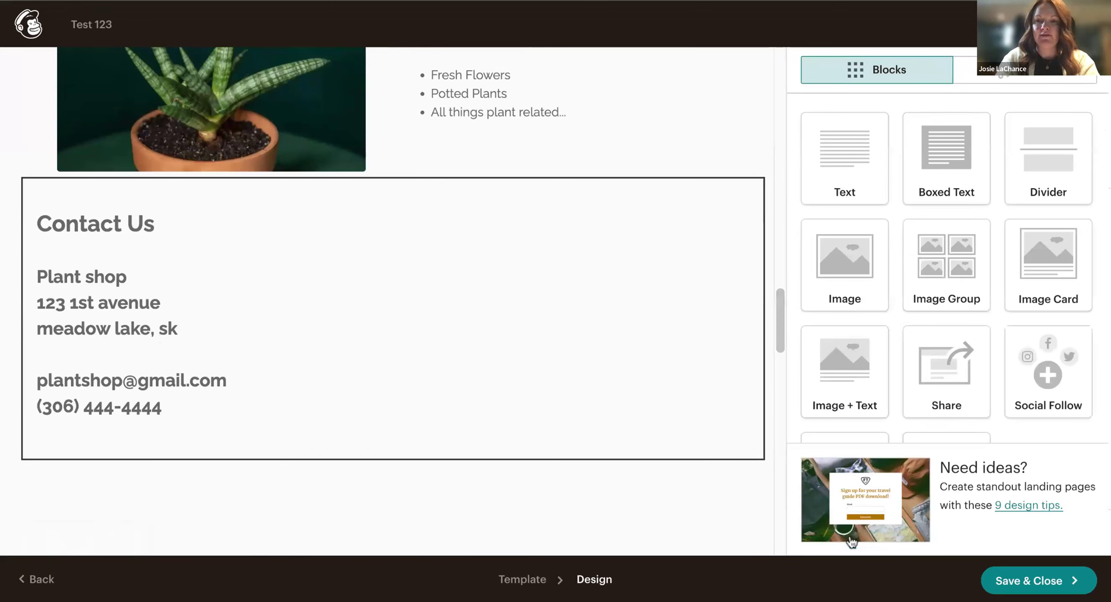
{"action": "scroll", "coordinate": [595, 410], "scroll_direction": "down", "scroll_amount": 2}
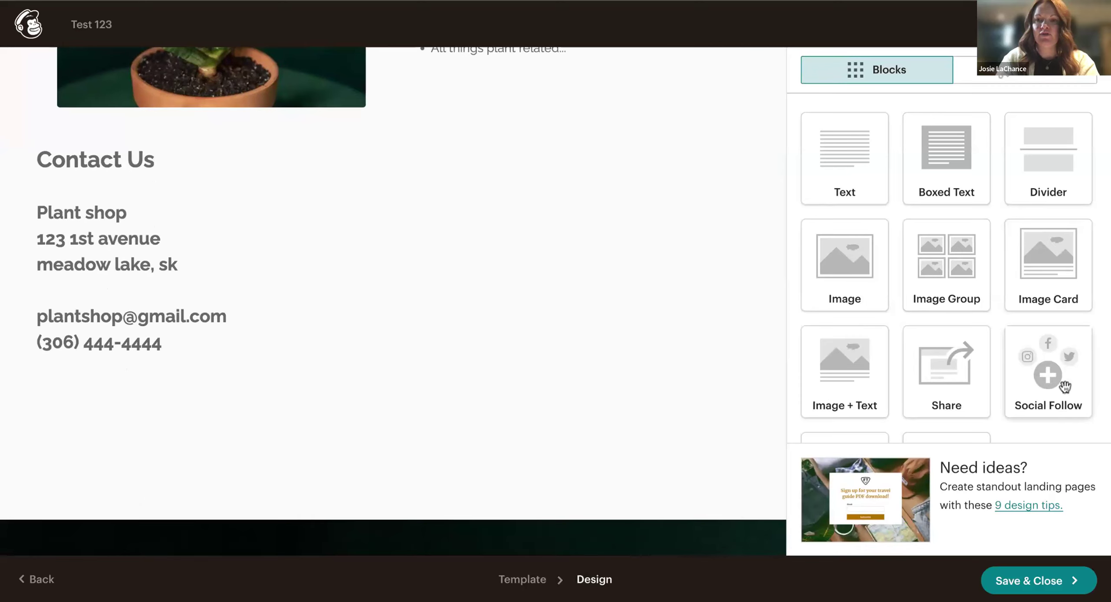
{"action": "left_click_drag", "start_coordinate": [1048, 374], "coordinate": [484, 417]}
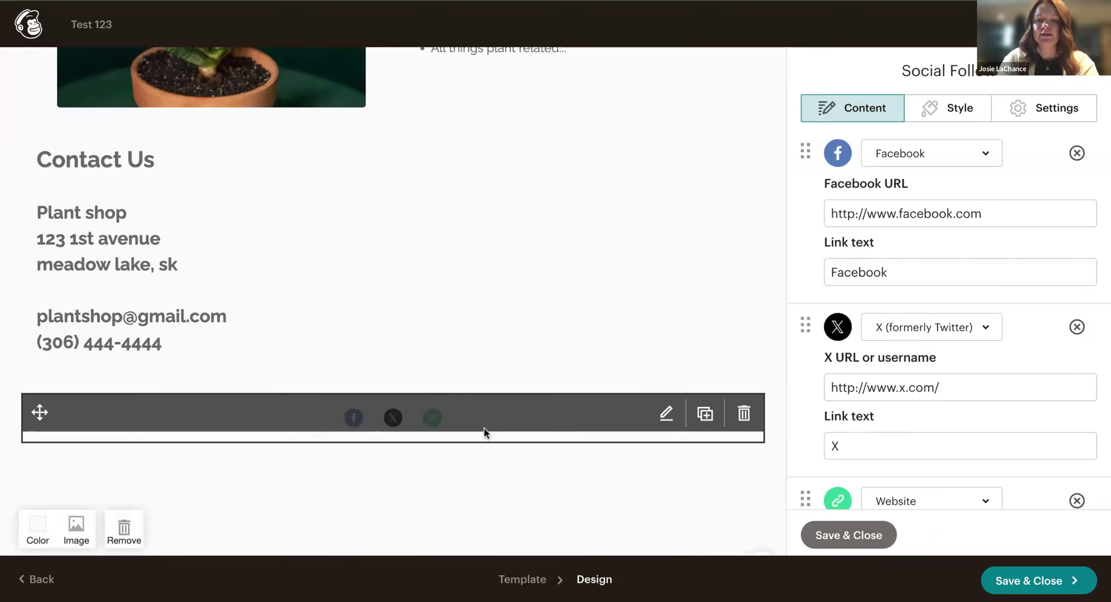
{"action": "left_click", "coordinate": [988, 211]}
{"action": "left_click", "coordinate": [898, 273]}
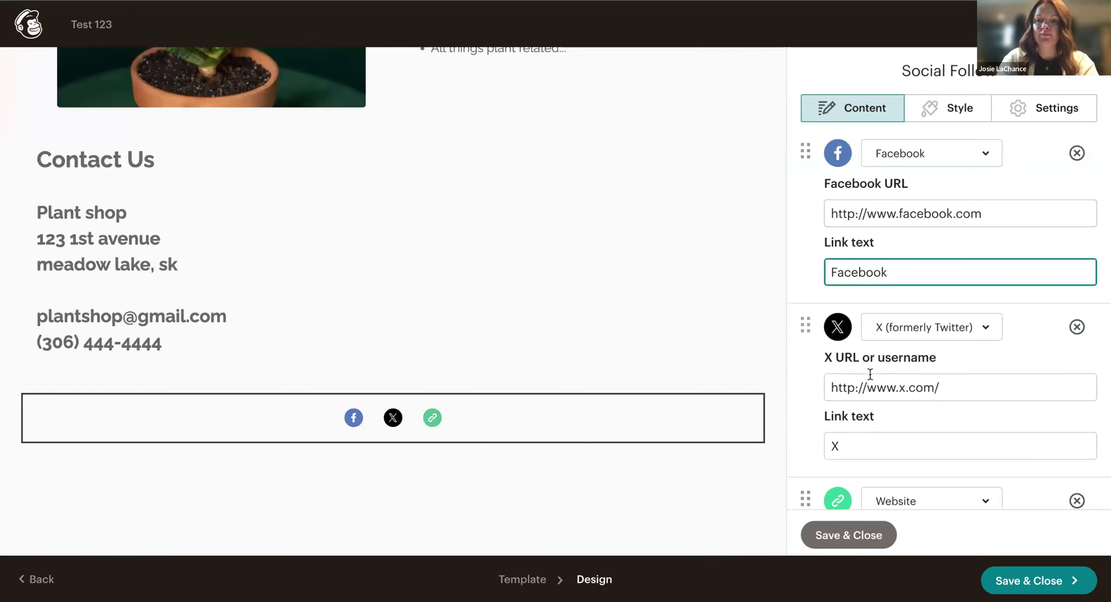
{"action": "scroll", "coordinate": [871, 373], "scroll_direction": "down", "scroll_amount": 5}
{"action": "left_click", "coordinate": [735, 423]}
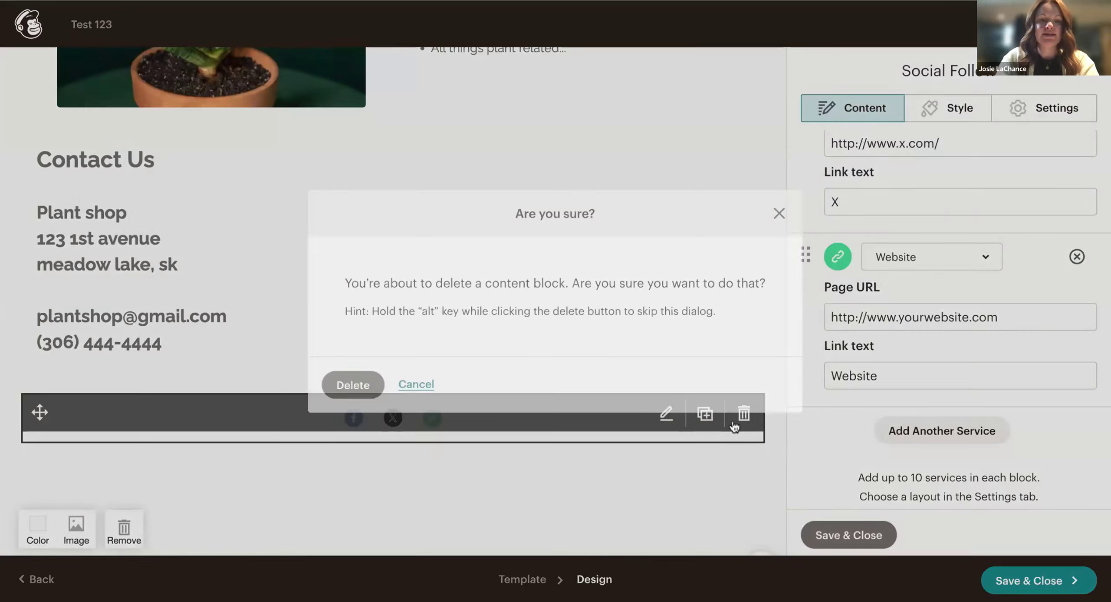
{"action": "left_click", "coordinate": [360, 385]}
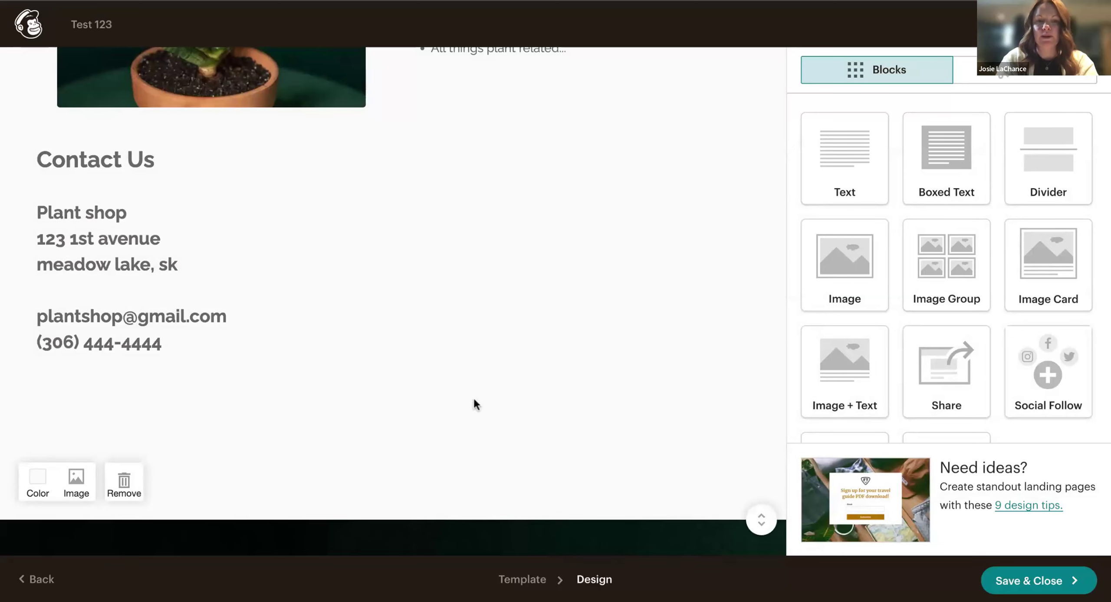
{"action": "scroll", "coordinate": [475, 397], "scroll_direction": "down", "scroll_amount": 10}
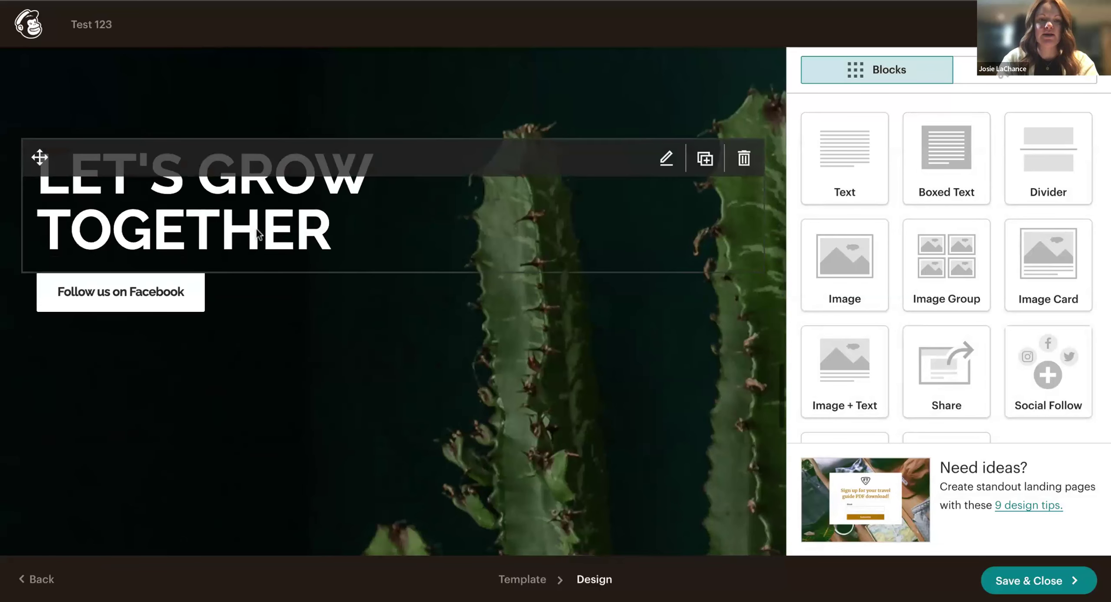
Extend the headline to 'LET'S GROW TOGETHER ON SOCIALS', add a 'Give us a follow!' line, and save.
{"action": "left_click", "coordinate": [258, 233]}
{"action": "double_click", "coordinate": [945, 235]}
{"action": "left_click", "coordinate": [929, 266]}
{"action": "type", "text": "on"}
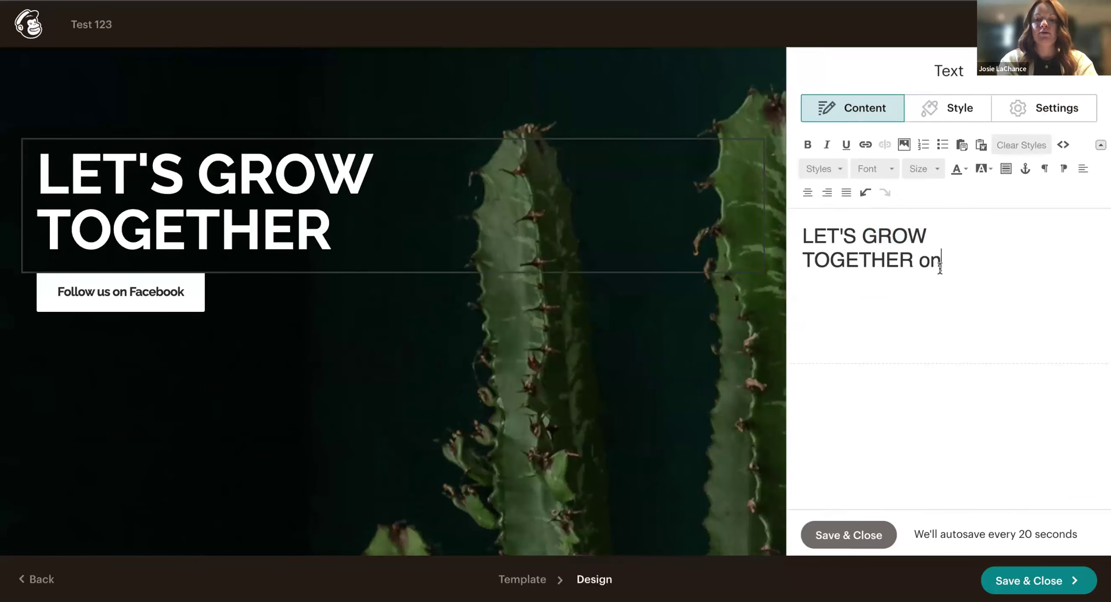
{"action": "type", "text": " socia"}
{"action": "key", "text": "BackSpace"}
{"action": "key", "text": "BackSpace"}
{"action": "key", "text": "BackSpace"}
{"action": "key", "text": "BackSpace"}
{"action": "key", "text": "BackSpace"}
{"action": "key", "text": "BackSpace"}
{"action": "key", "text": "BackSpace"}
{"action": "key", "text": "BackSpace"}
{"action": "type", "text": "O"}
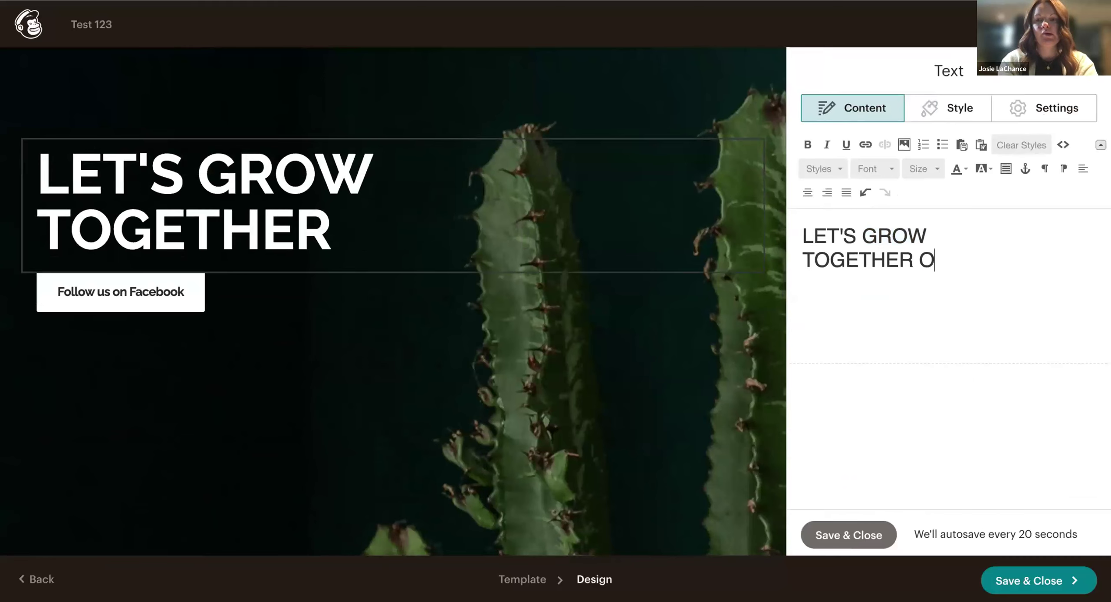
{"action": "type", "text": "N SOCIALS"}
{"action": "key", "text": "Return"}
{"action": "key", "text": "BackSpace"}
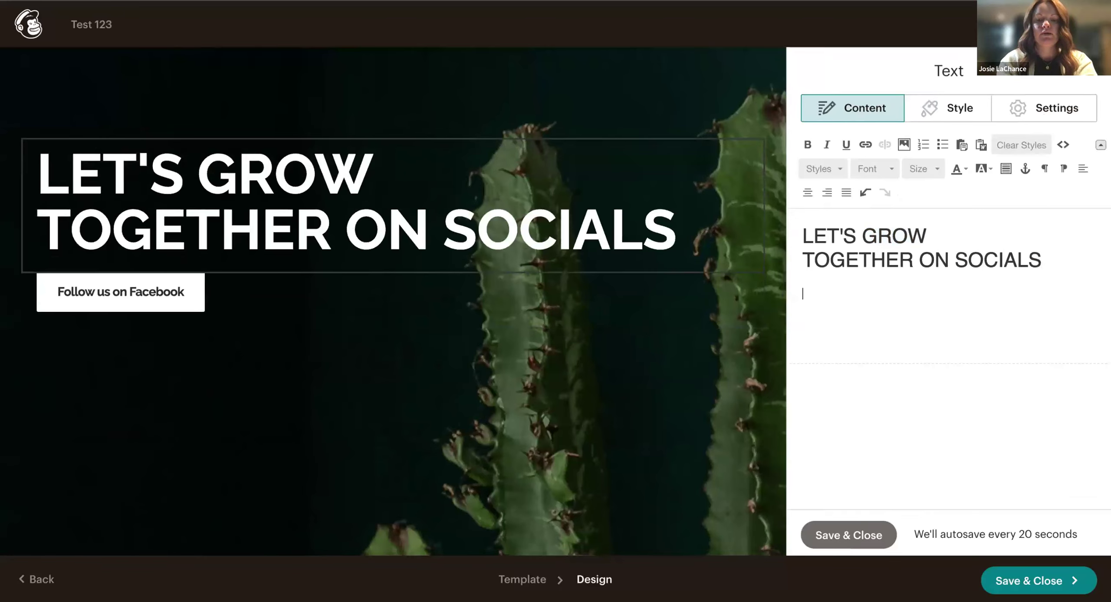
{"action": "type", "text": "Give us a follow"}
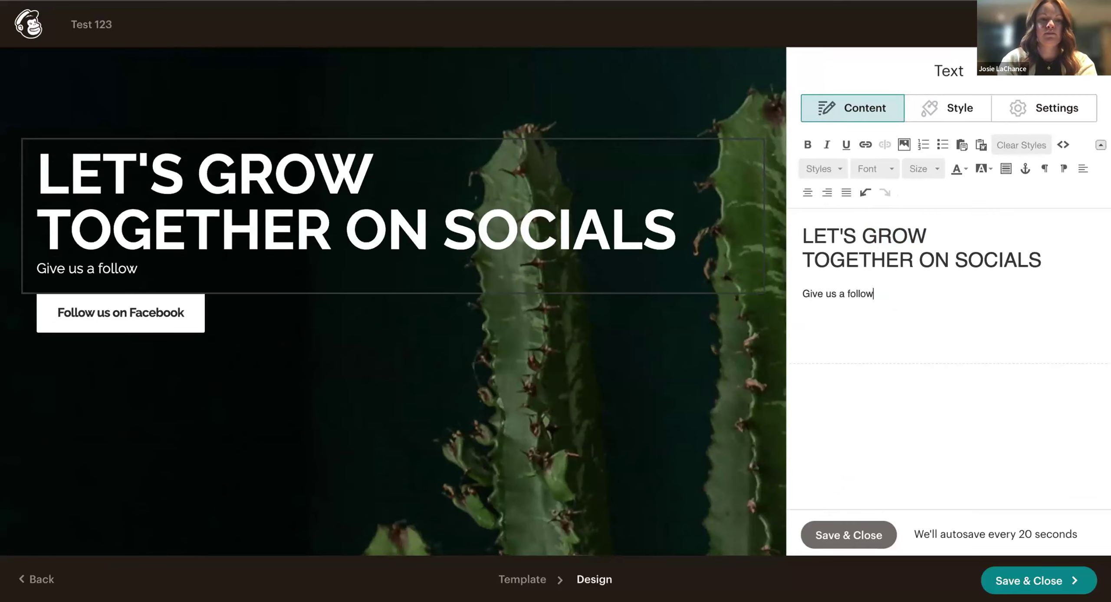
{"action": "left_click", "coordinate": [849, 535]}
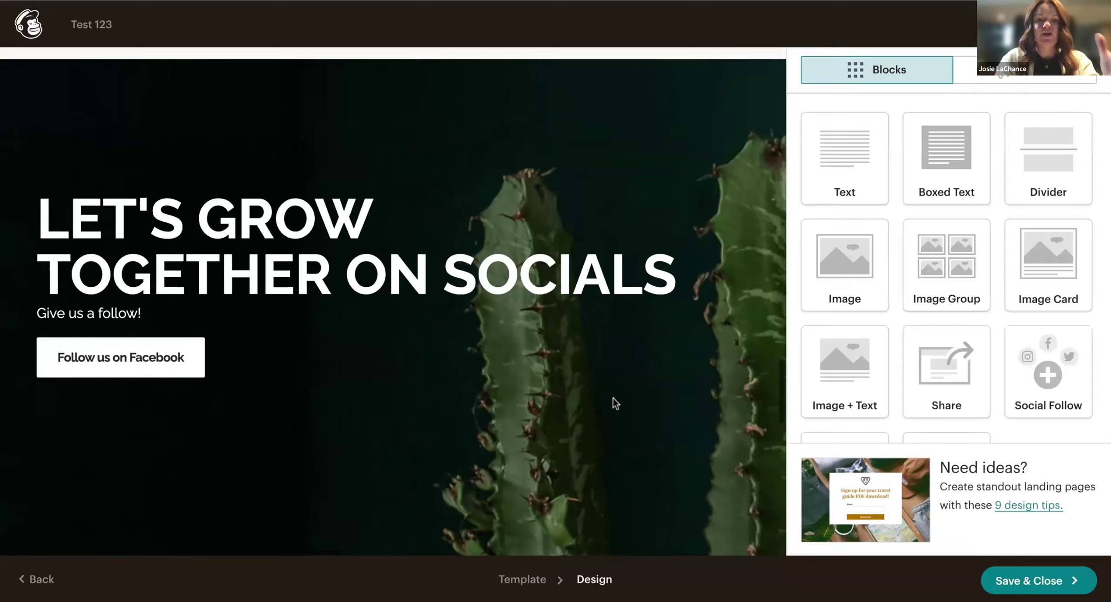
Complete the Deals subtitle with 'and a free gift on your birthday!' and save it.
{"action": "scroll", "coordinate": [613, 398], "scroll_direction": "up", "scroll_amount": 12}
{"action": "scroll", "coordinate": [485, 267], "scroll_direction": "up", "scroll_amount": 15}
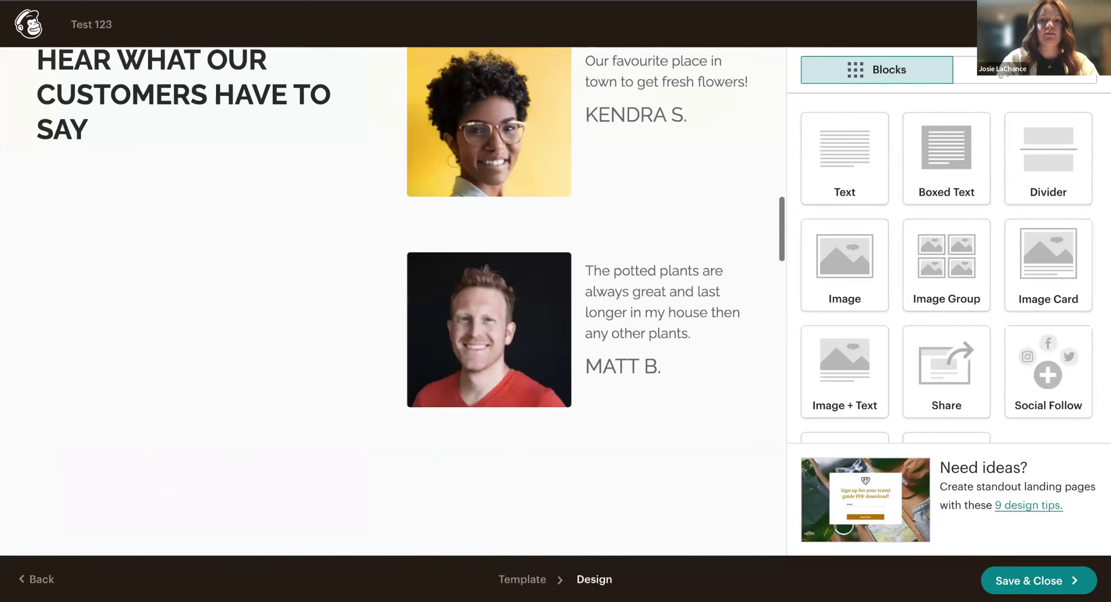
{"action": "scroll", "coordinate": [519, 368], "scroll_direction": "up", "scroll_amount": 5}
{"action": "scroll", "coordinate": [519, 368], "scroll_direction": "down", "scroll_amount": 2}
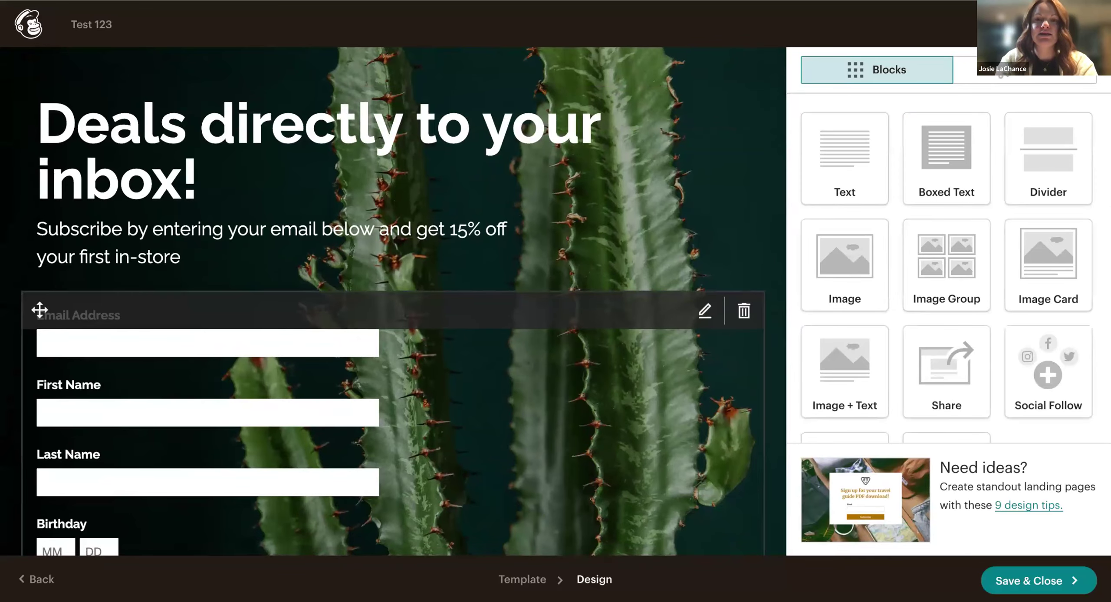
{"action": "scroll", "coordinate": [439, 282], "scroll_direction": "down", "scroll_amount": 1}
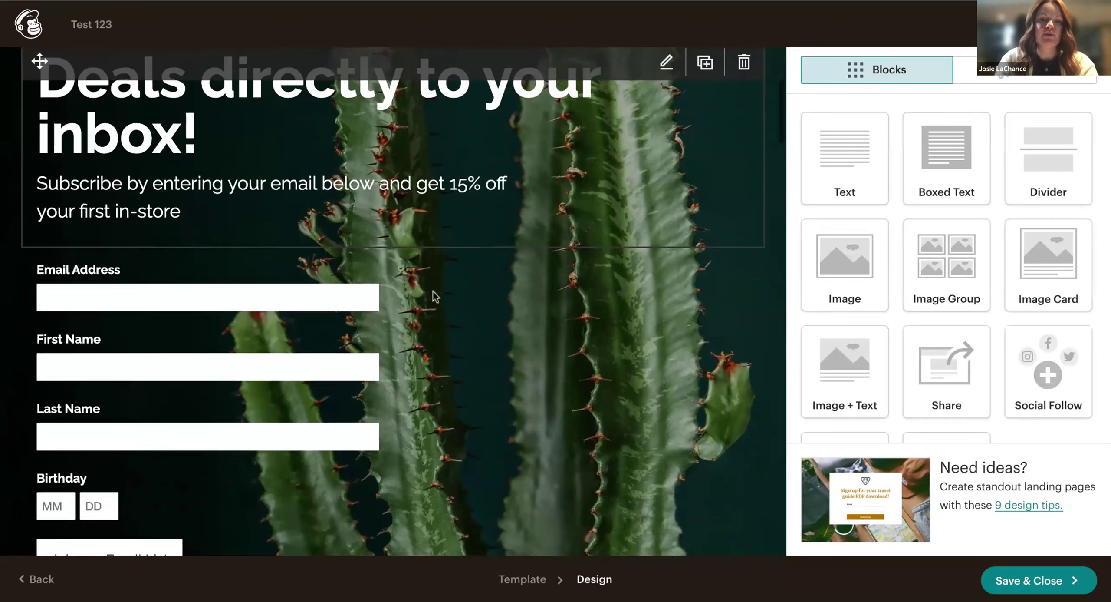
{"action": "left_click", "coordinate": [205, 217]}
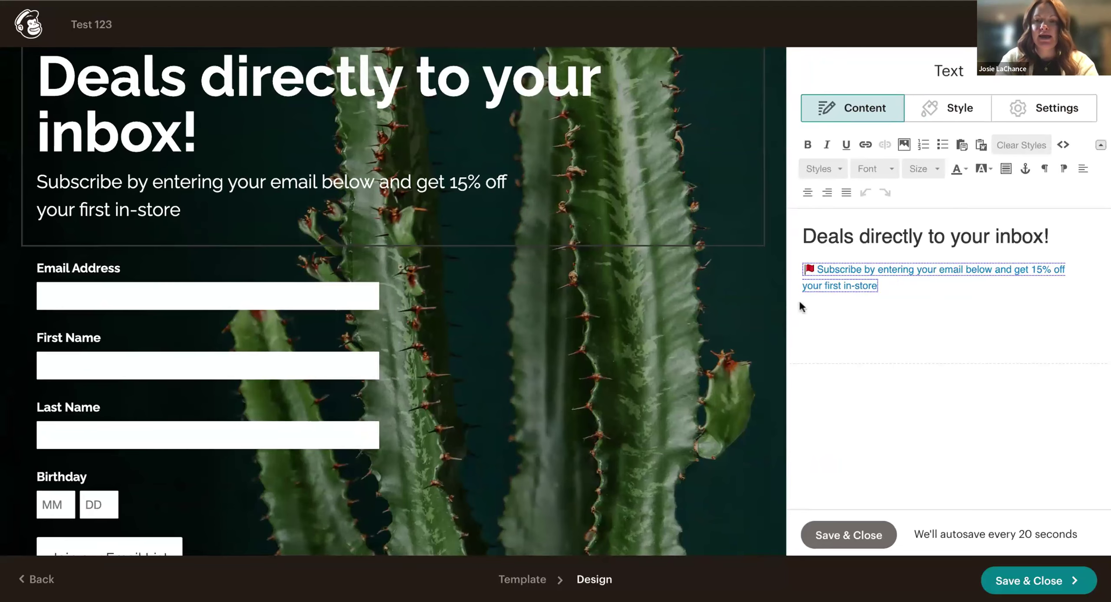
{"action": "type", "text": "and a"}
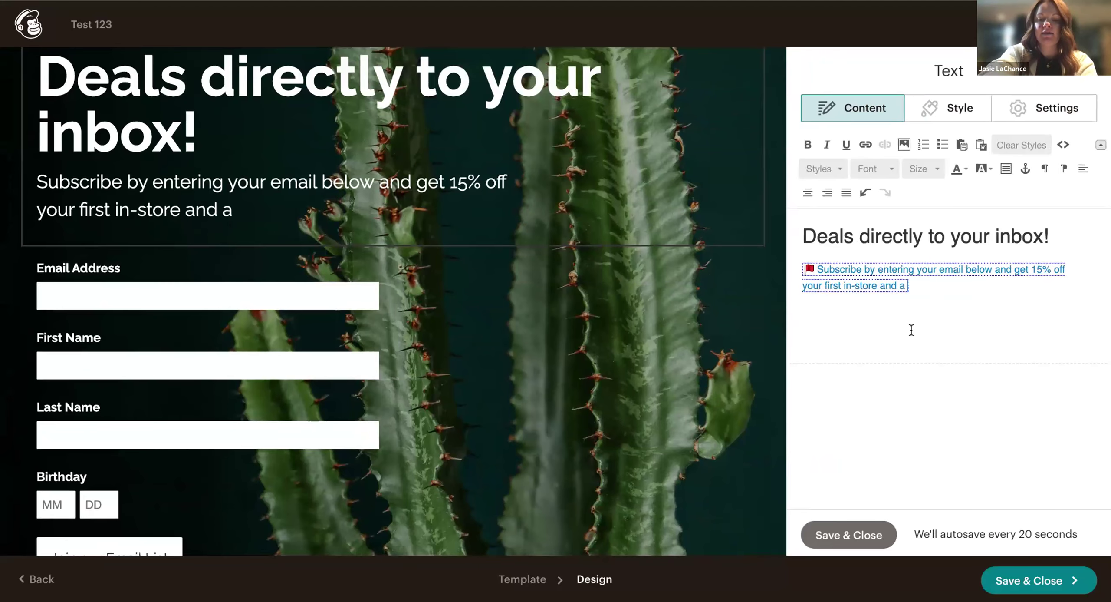
{"action": "type", "text": " free gift on"}
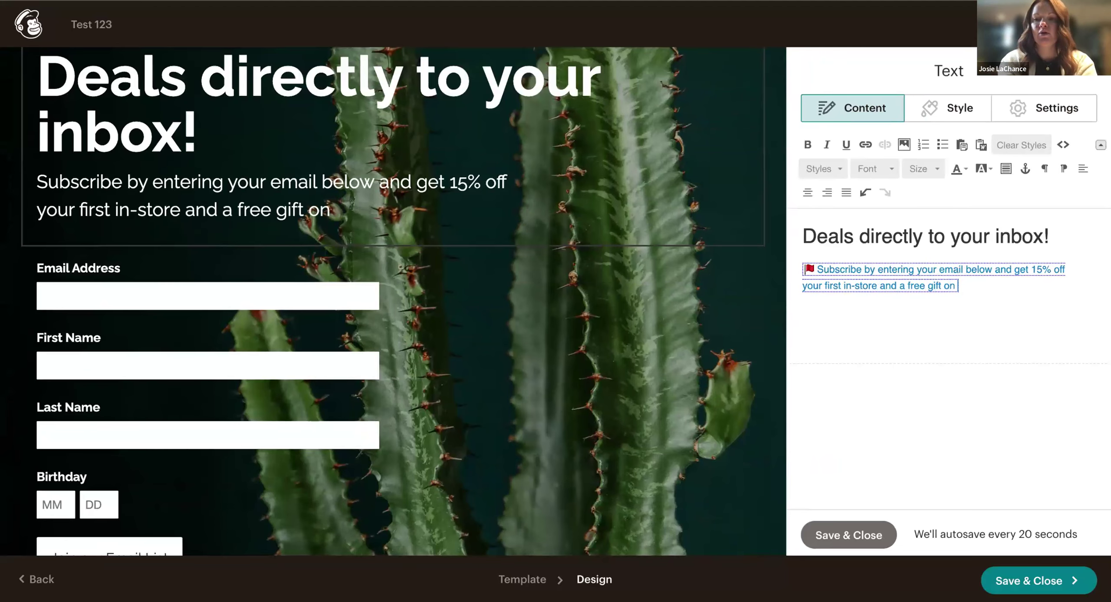
{"action": "type", "text": " your birthday!"}
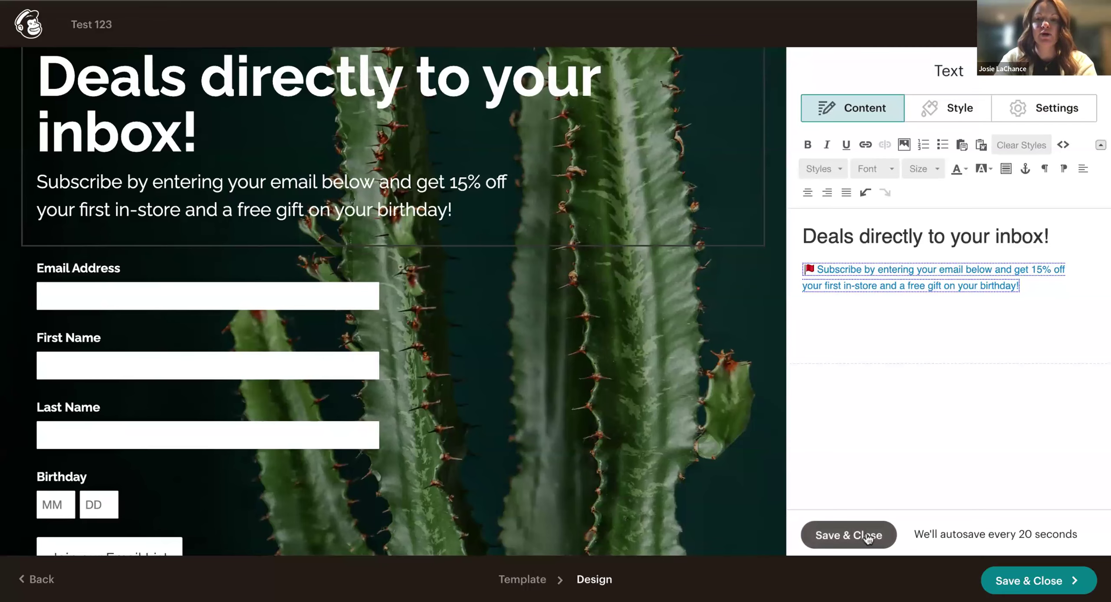
{"action": "left_click", "coordinate": [849, 535]}
Scroll down through the rest of the page canvas to review it.
{"action": "scroll", "coordinate": [604, 410], "scroll_direction": "down", "scroll_amount": 3}
{"action": "scroll", "coordinate": [604, 410], "scroll_direction": "down", "scroll_amount": 20}
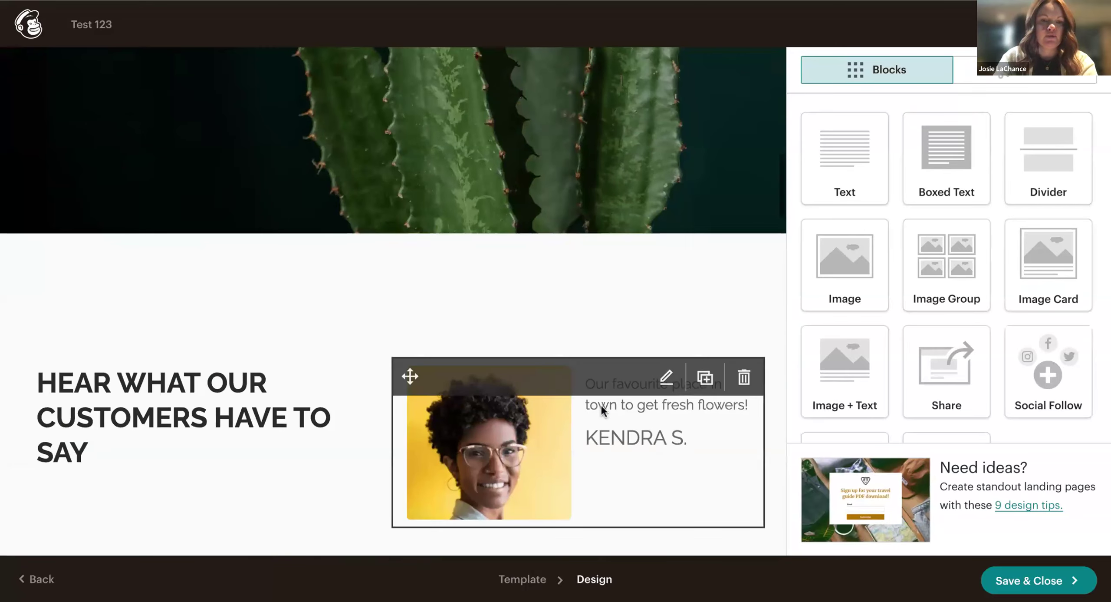
{"action": "scroll", "coordinate": [604, 410], "scroll_direction": "down", "scroll_amount": 12}
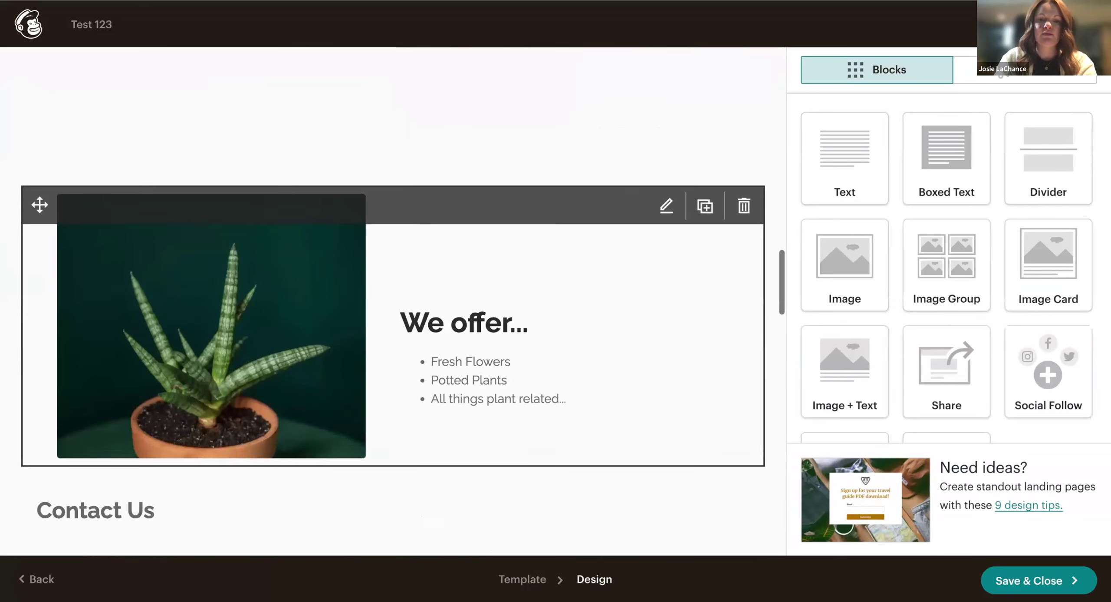
{"action": "scroll", "coordinate": [435, 430], "scroll_direction": "down", "scroll_amount": 3}
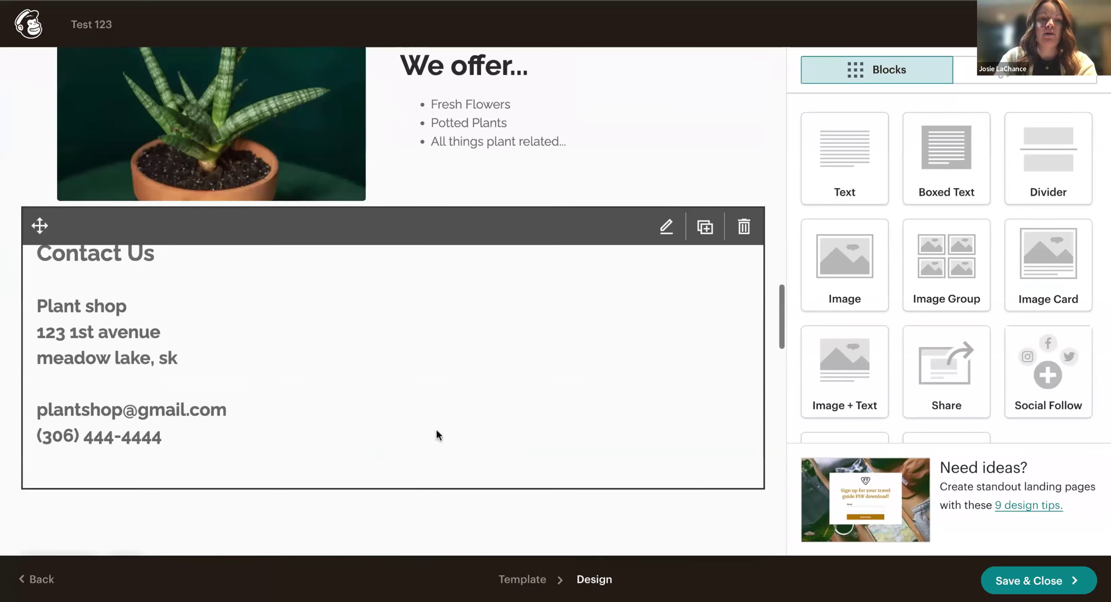
{"action": "scroll", "coordinate": [350, 366], "scroll_direction": "down", "scroll_amount": 13}
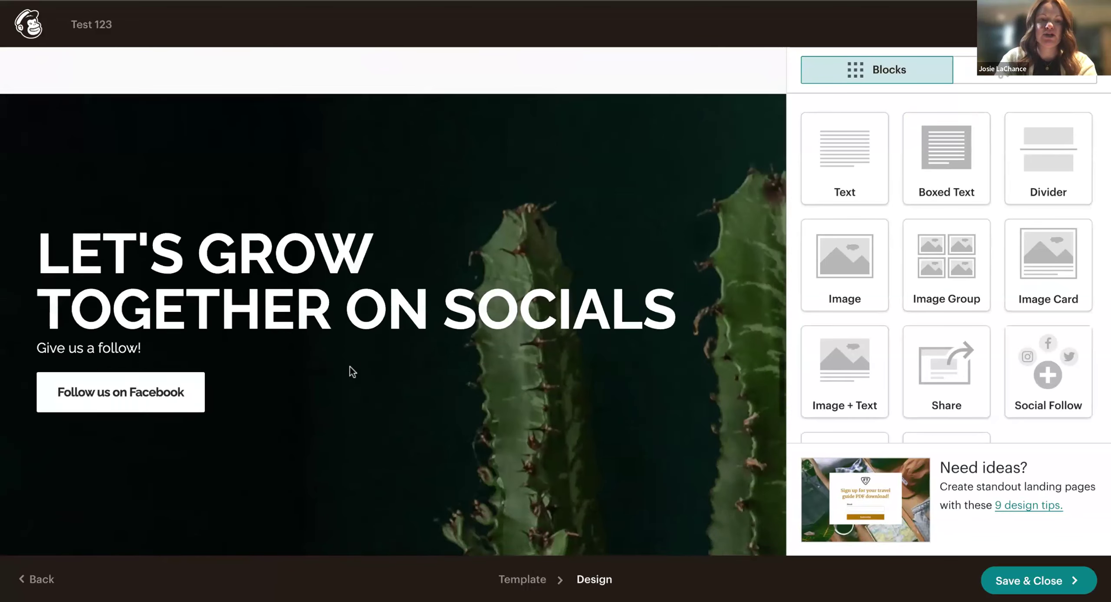
{"action": "scroll", "coordinate": [556, 441], "scroll_direction": "down", "scroll_amount": 2}
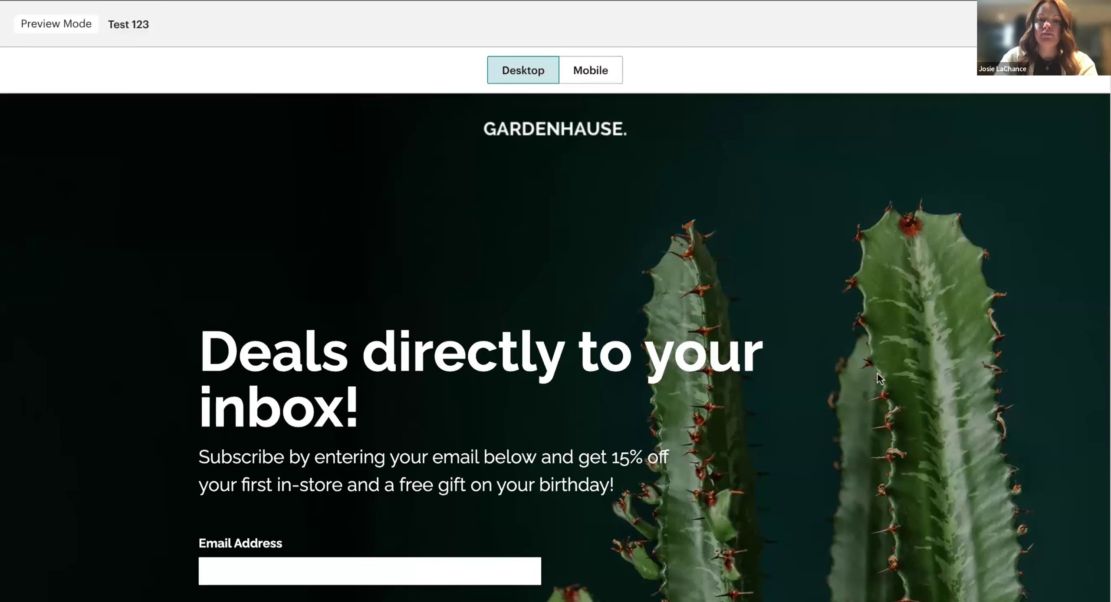
Scroll the desktop preview from the top down to the footer.
{"action": "scroll", "coordinate": [879, 378], "scroll_direction": "down", "scroll_amount": 3}
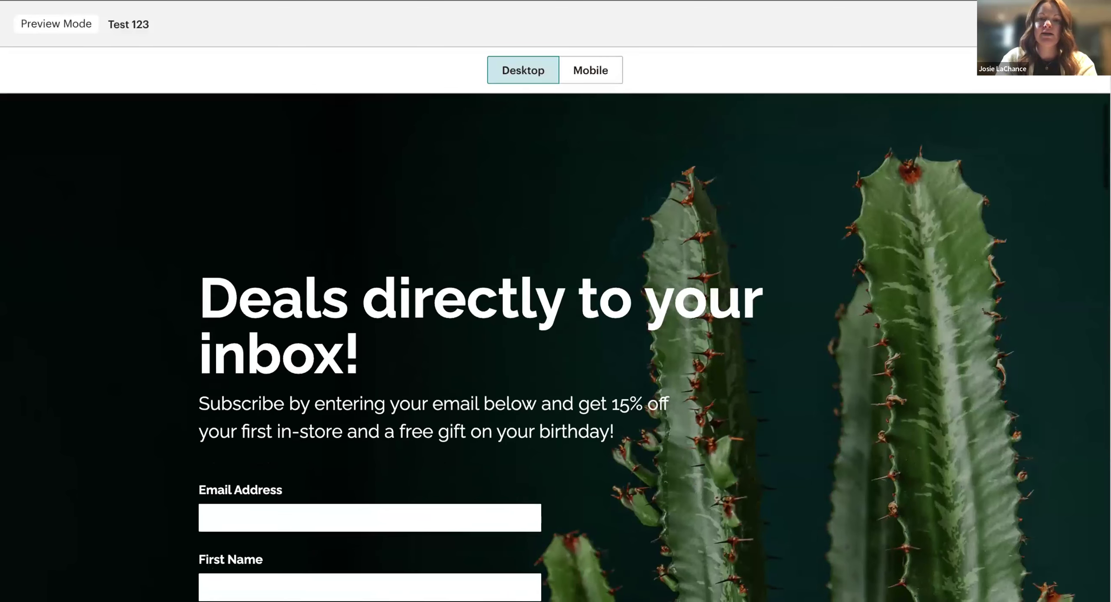
{"action": "scroll", "coordinate": [639, 346], "scroll_direction": "down", "scroll_amount": 2}
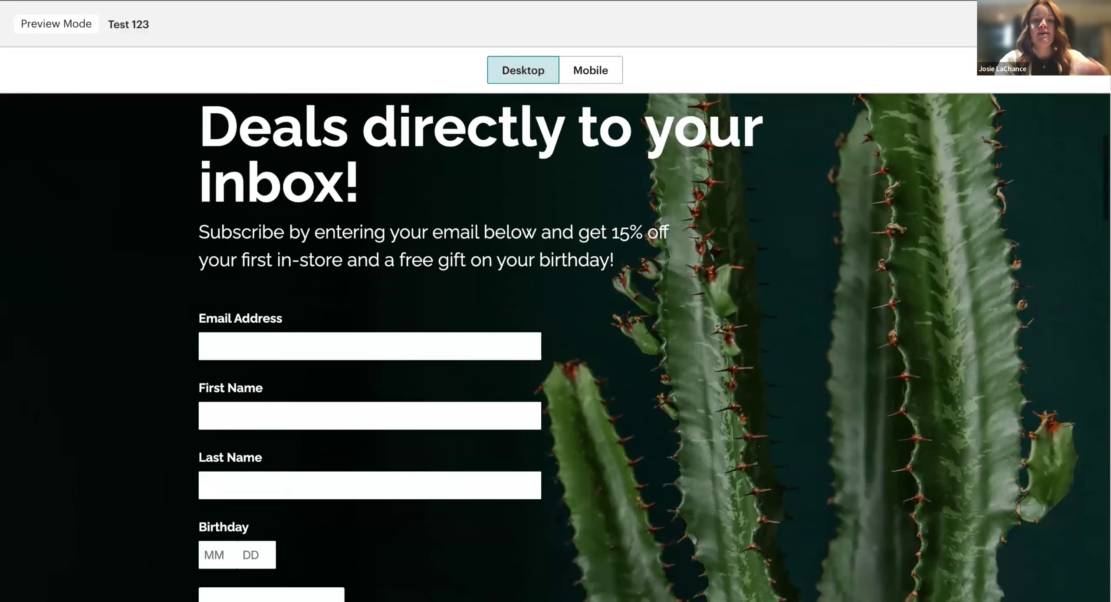
{"action": "scroll", "coordinate": [639, 346], "scroll_direction": "down", "scroll_amount": 1}
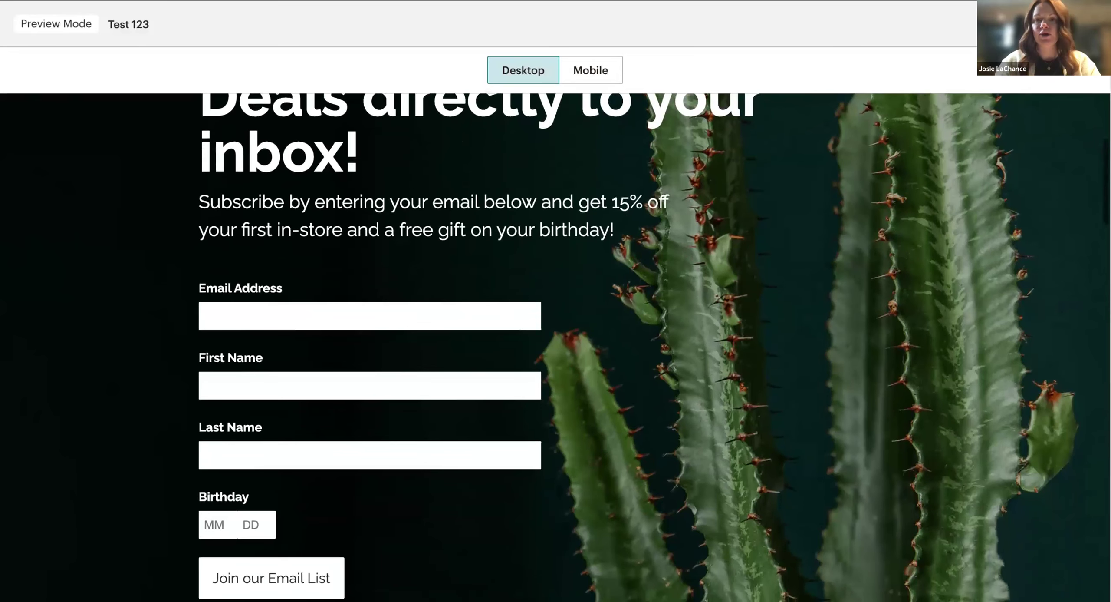
{"action": "scroll", "coordinate": [639, 346], "scroll_direction": "down", "scroll_amount": 4}
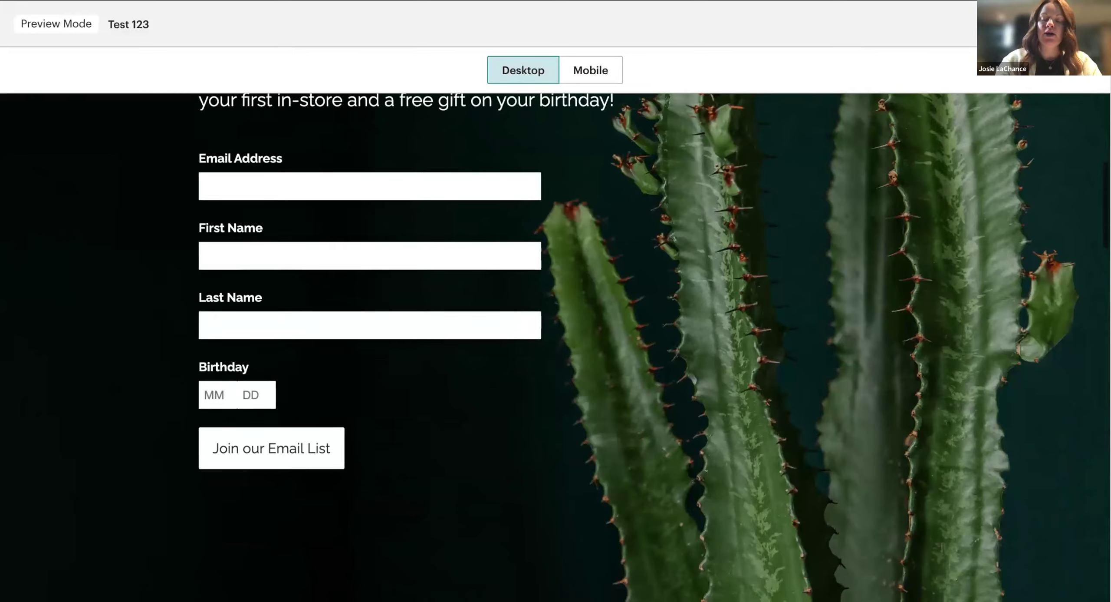
{"action": "scroll", "coordinate": [639, 346], "scroll_direction": "down", "scroll_amount": 1}
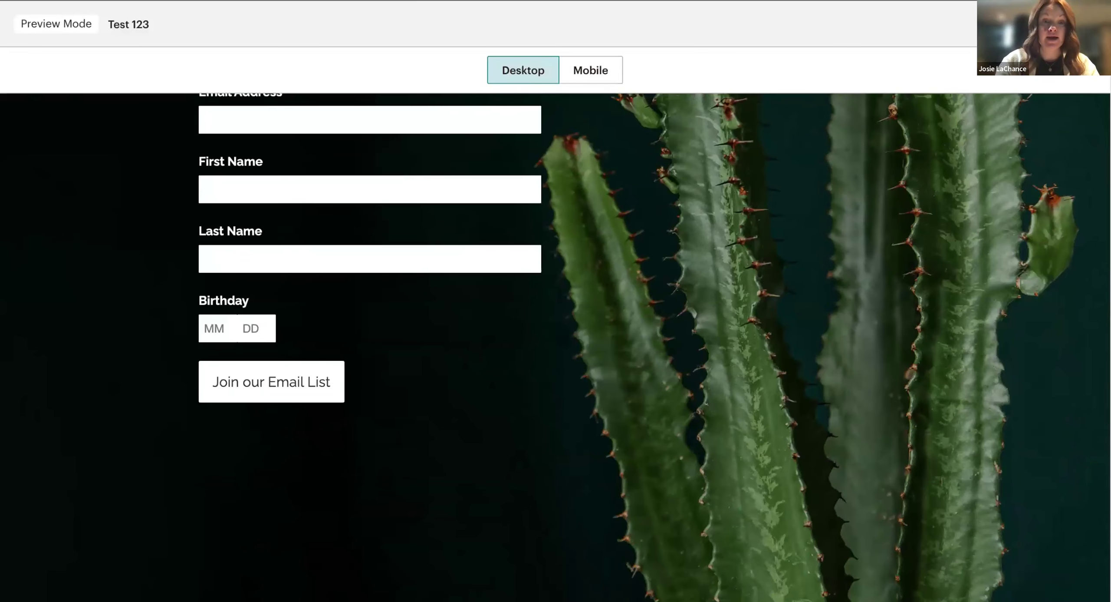
{"action": "scroll", "coordinate": [556, 347], "scroll_direction": "down", "scroll_amount": 10}
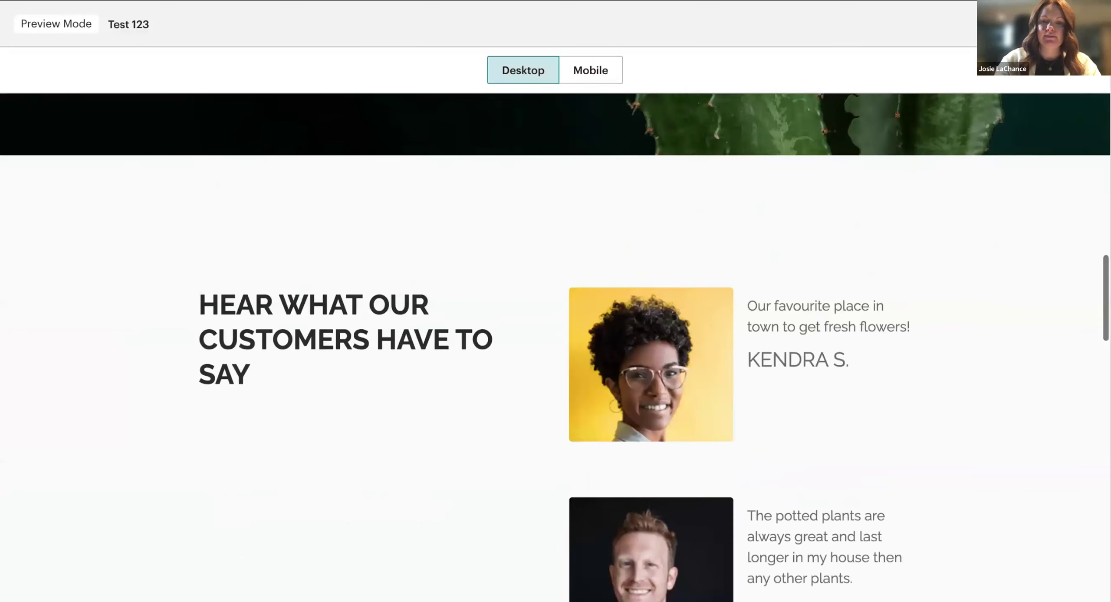
{"action": "scroll", "coordinate": [556, 348], "scroll_direction": "down", "scroll_amount": 17}
{"action": "scroll", "coordinate": [556, 347], "scroll_direction": "down", "scroll_amount": 12}
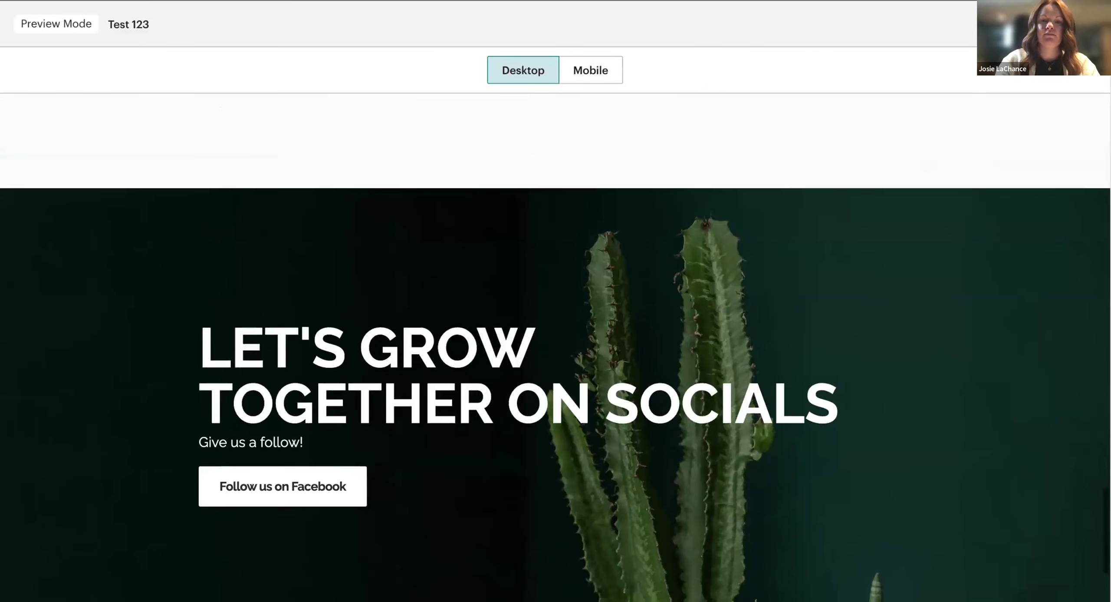
{"action": "scroll", "coordinate": [556, 347], "scroll_direction": "down", "scroll_amount": 3}
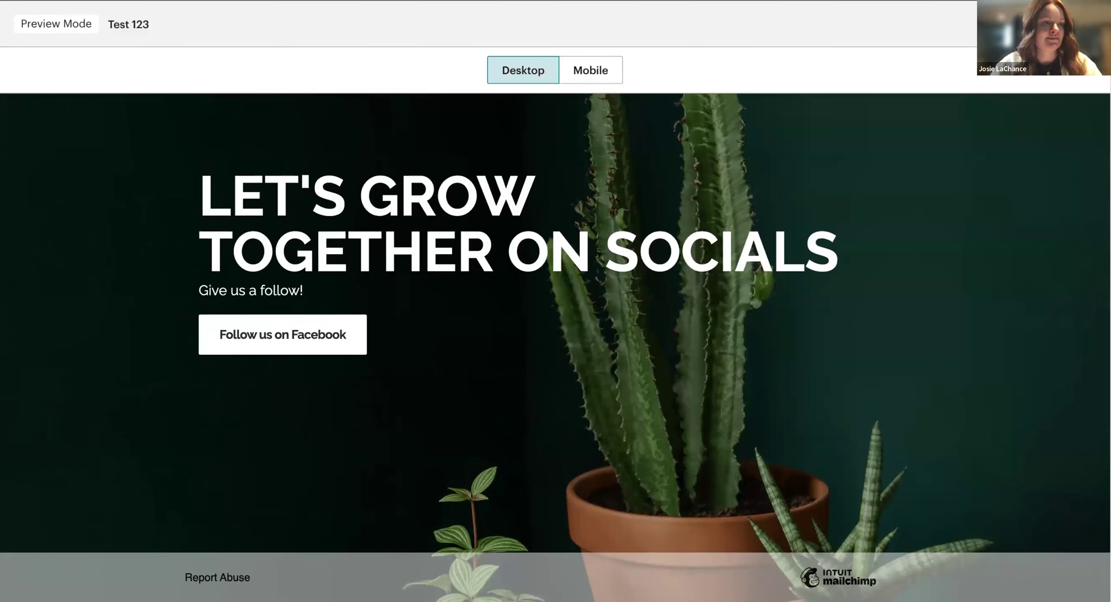
Scroll back through the desktop preview, then switch the preview to Mobile.
{"action": "scroll", "coordinate": [881, 325], "scroll_direction": "up", "scroll_amount": 4}
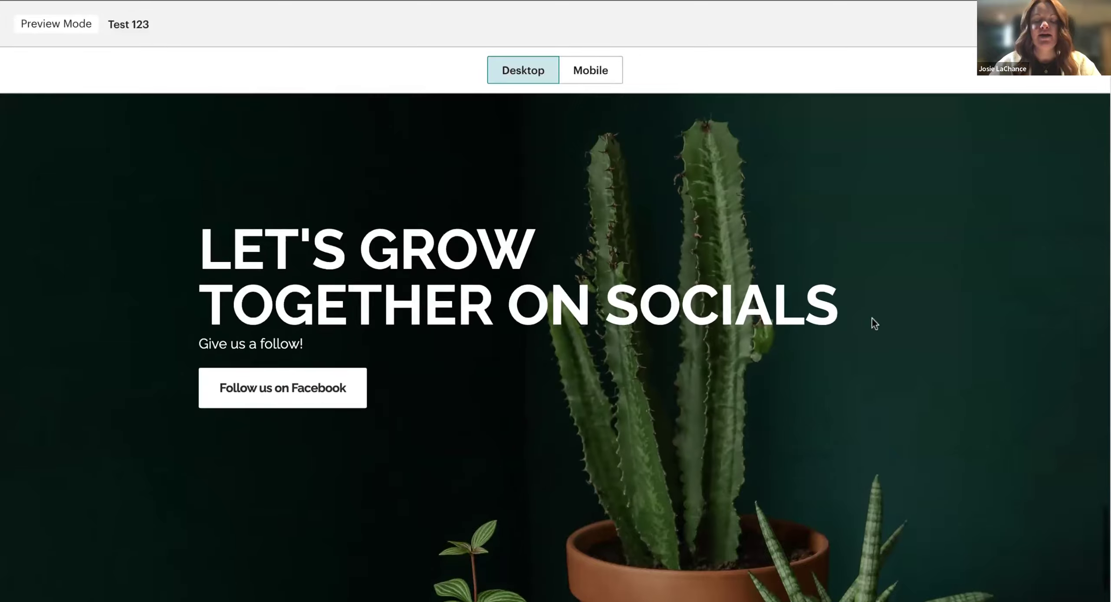
{"action": "scroll", "coordinate": [874, 324], "scroll_direction": "up", "scroll_amount": 3}
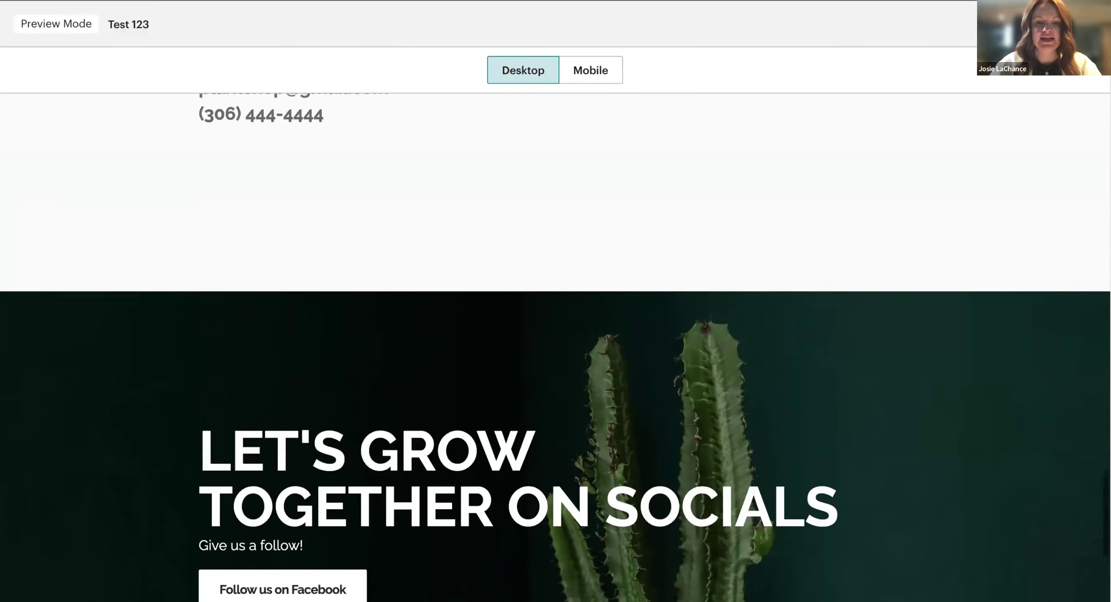
{"action": "scroll", "coordinate": [555, 347], "scroll_direction": "down", "scroll_amount": 1}
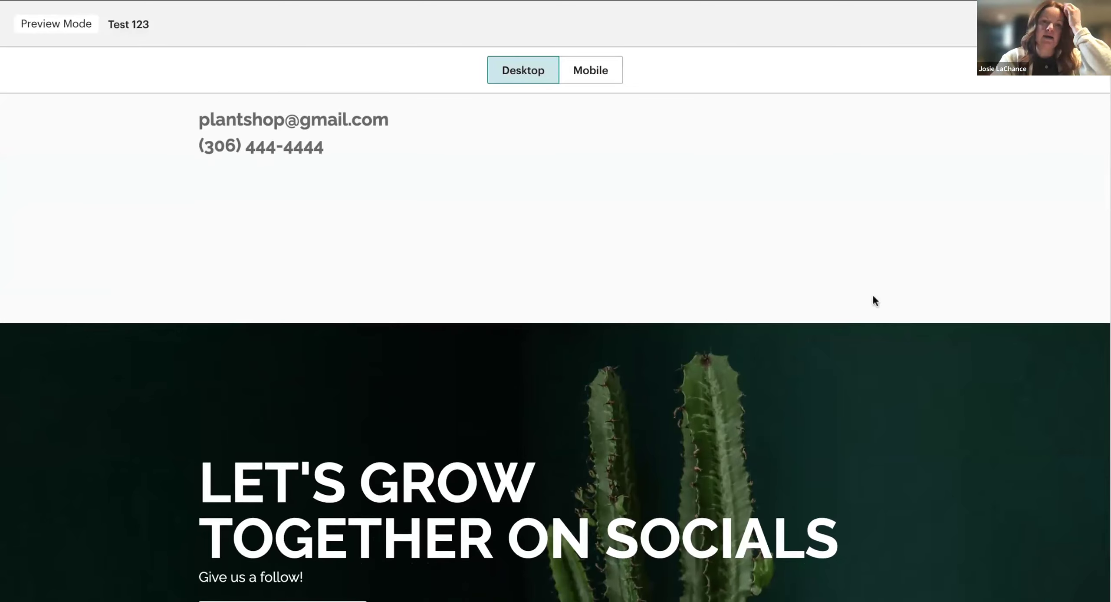
{"action": "scroll", "coordinate": [794, 249], "scroll_direction": "up", "scroll_amount": 15}
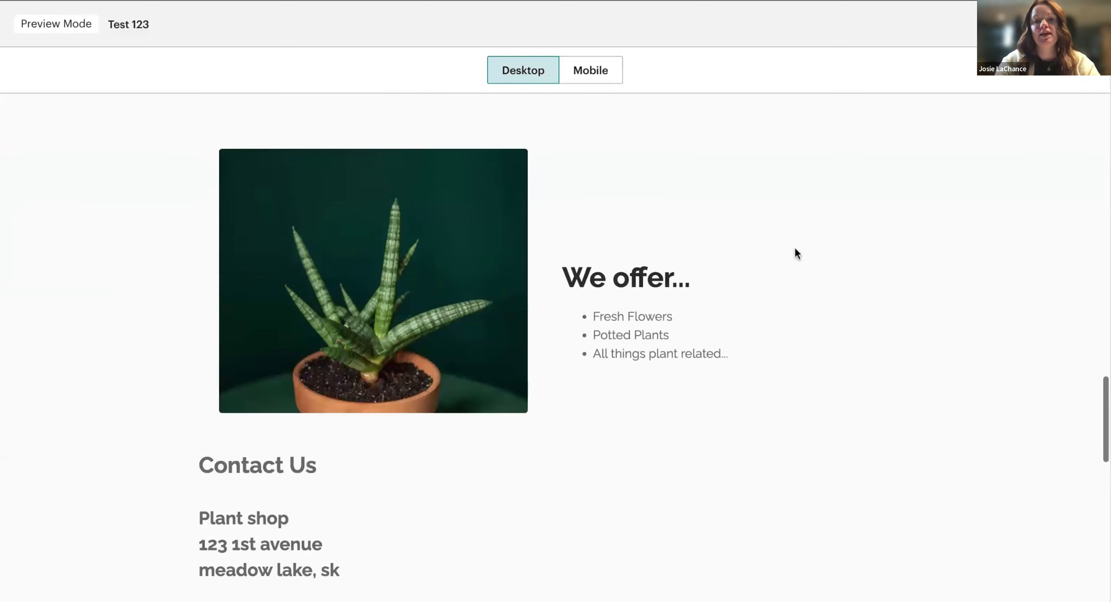
{"action": "scroll", "coordinate": [795, 249], "scroll_direction": "up", "scroll_amount": 12}
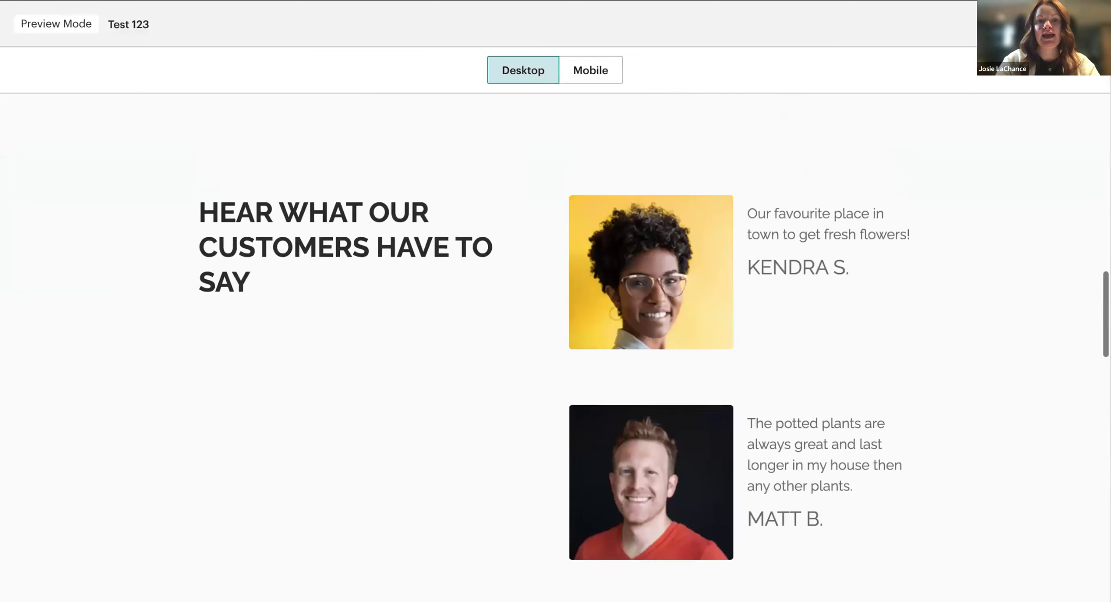
{"action": "scroll", "coordinate": [794, 264], "scroll_direction": "up", "scroll_amount": 10}
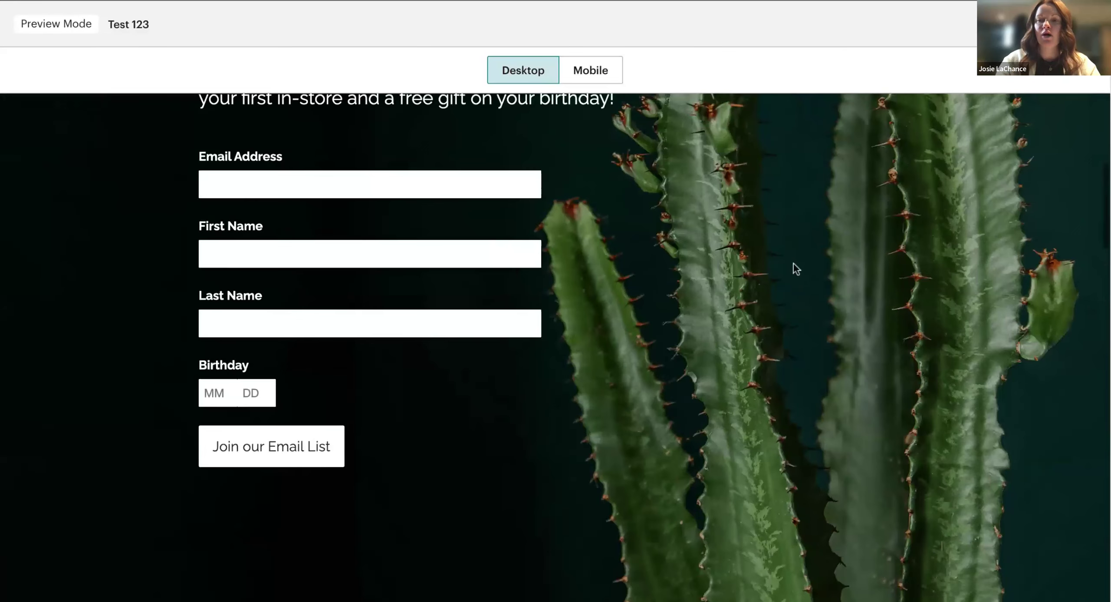
{"action": "scroll", "coordinate": [791, 276], "scroll_direction": "up", "scroll_amount": 5}
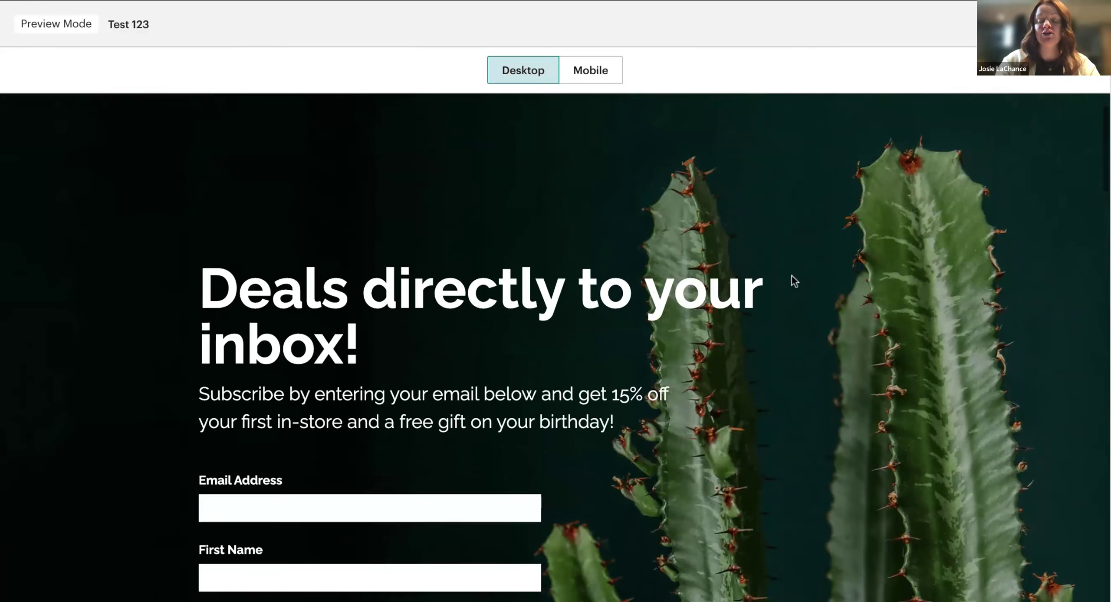
{"action": "scroll", "coordinate": [791, 276], "scroll_direction": "down", "scroll_amount": 3}
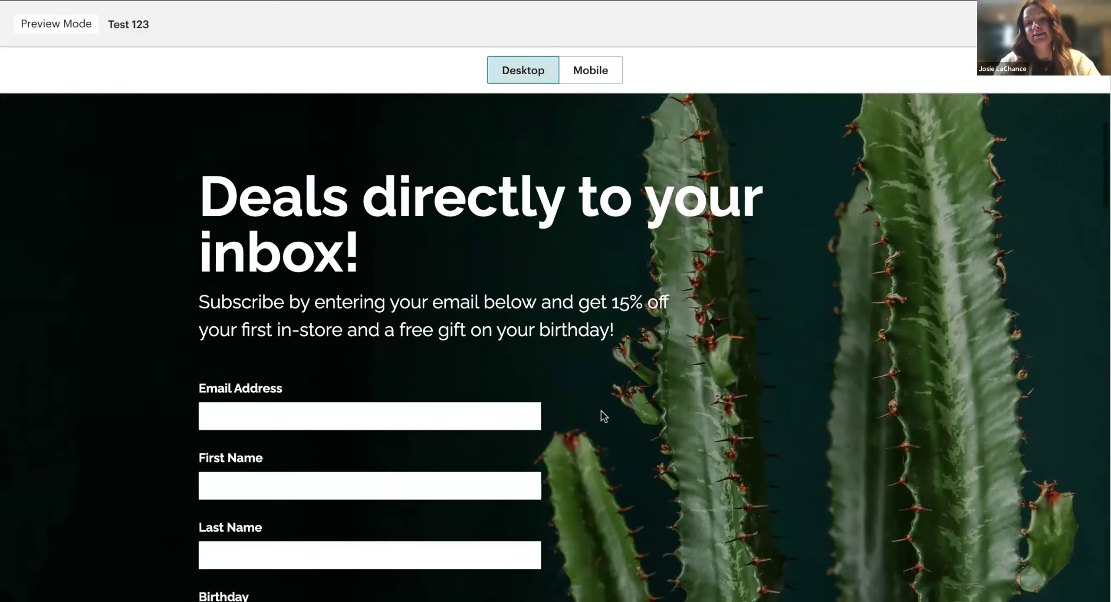
{"action": "scroll", "coordinate": [601, 415], "scroll_direction": "down", "scroll_amount": 3}
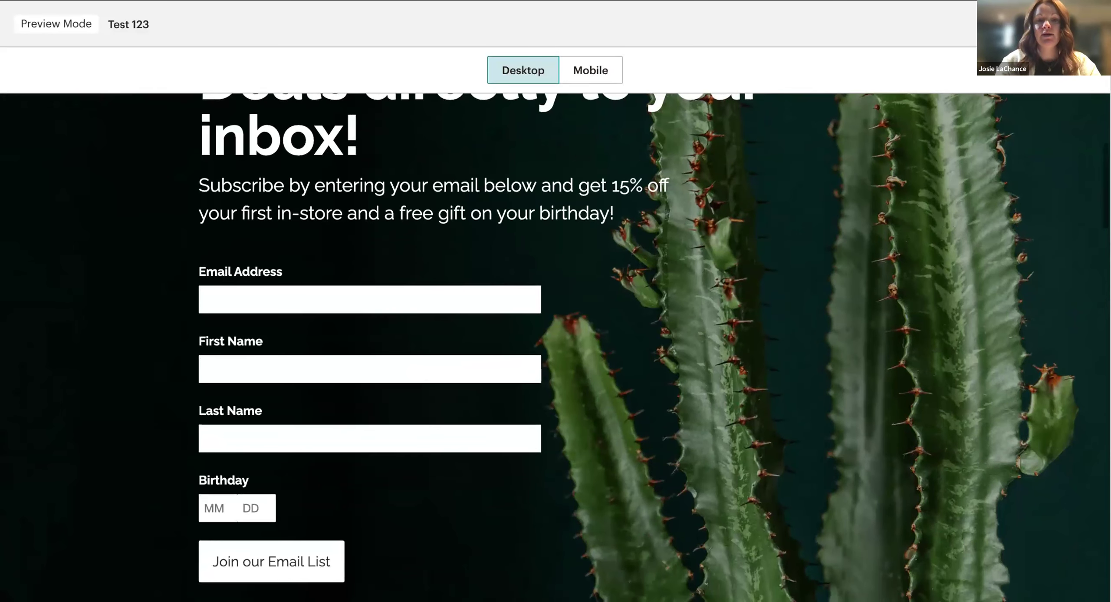
{"action": "scroll", "coordinate": [571, 174], "scroll_direction": "down", "scroll_amount": 3}
{"action": "left_click", "coordinate": [595, 70]}
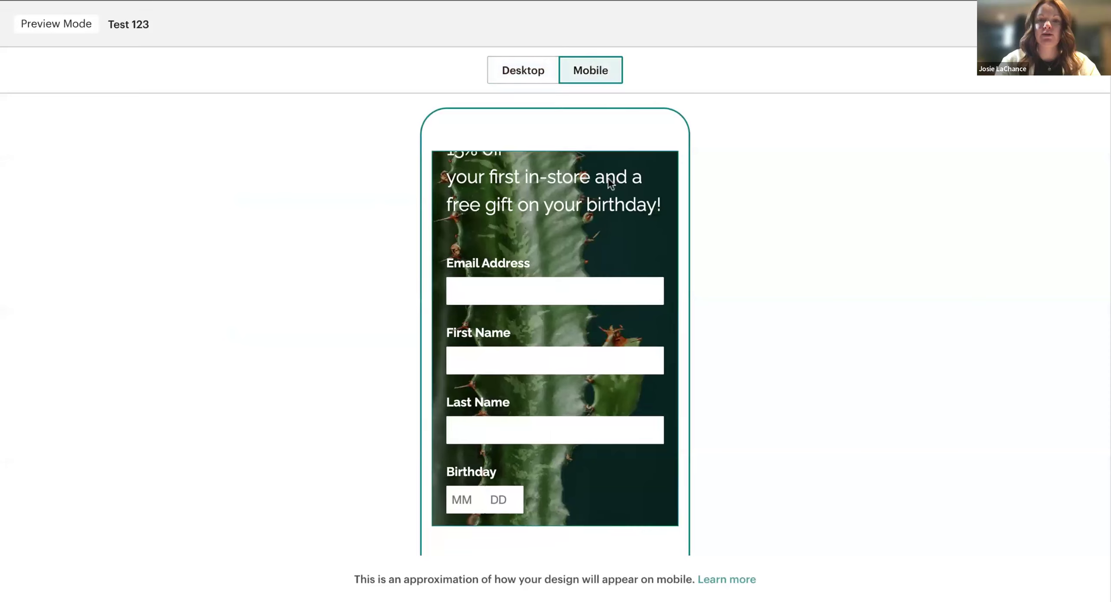
Scroll the mobile layout down to the ON SOCIALS banner, then exit the preview.
{"action": "scroll", "coordinate": [599, 378], "scroll_direction": "up", "scroll_amount": 5}
{"action": "scroll", "coordinate": [596, 378], "scroll_direction": "up", "scroll_amount": 2}
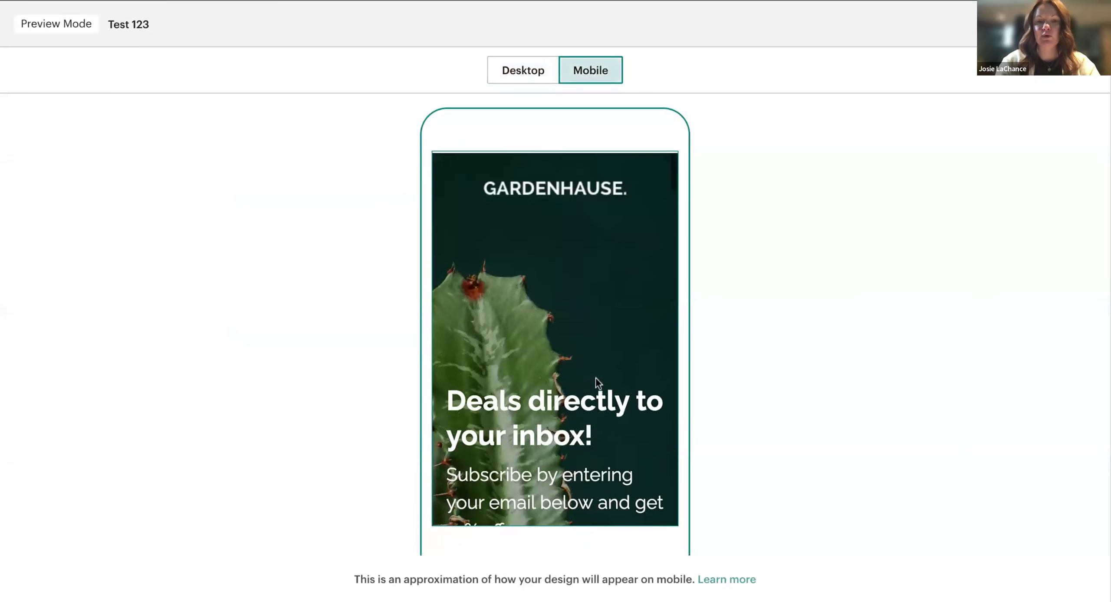
{"action": "scroll", "coordinate": [555, 339], "scroll_direction": "down", "scroll_amount": 10}
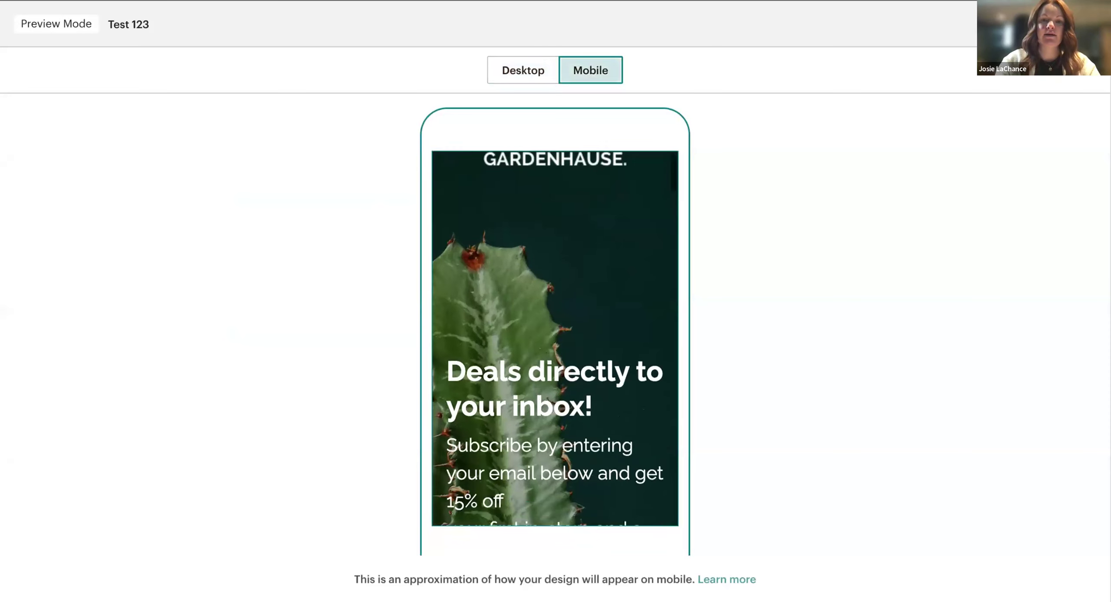
{"action": "scroll", "coordinate": [556, 338], "scroll_direction": "down", "scroll_amount": 15}
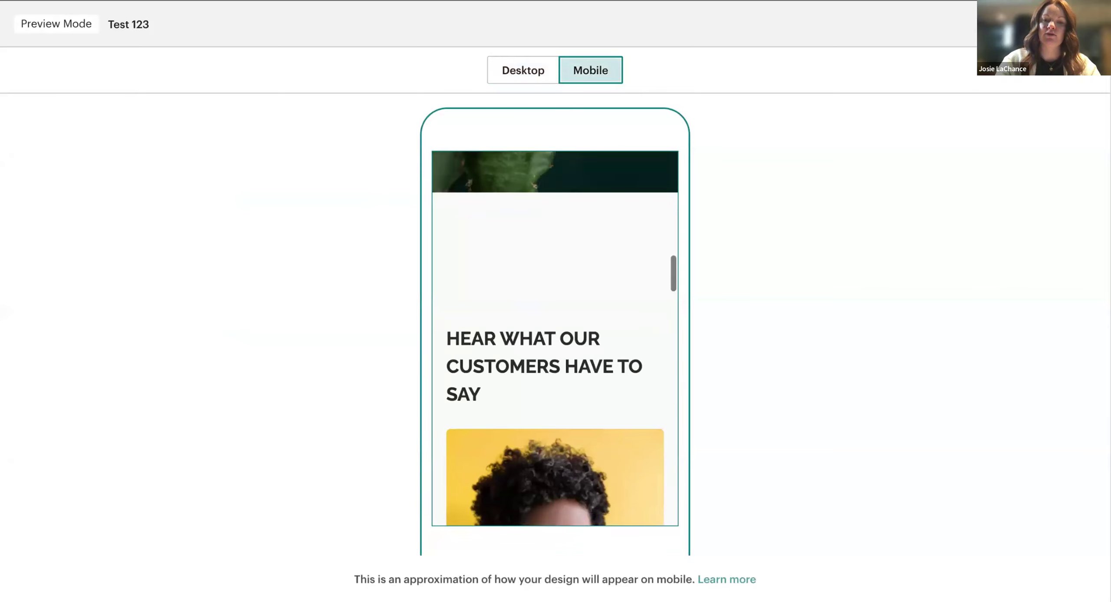
{"action": "scroll", "coordinate": [555, 339], "scroll_direction": "down", "scroll_amount": 15}
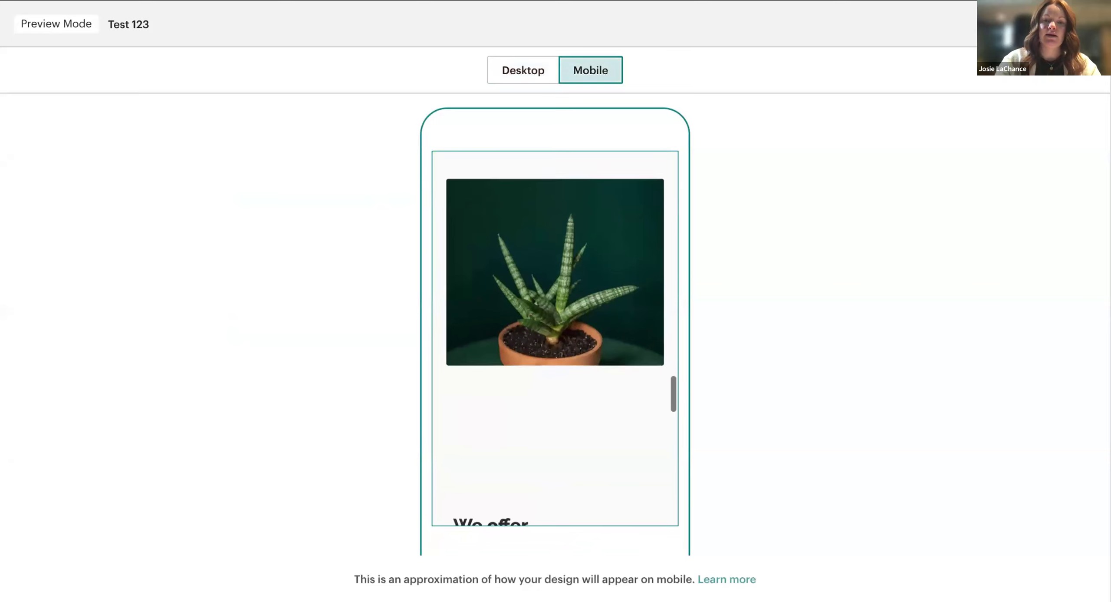
{"action": "scroll", "coordinate": [555, 339], "scroll_direction": "down", "scroll_amount": 3}
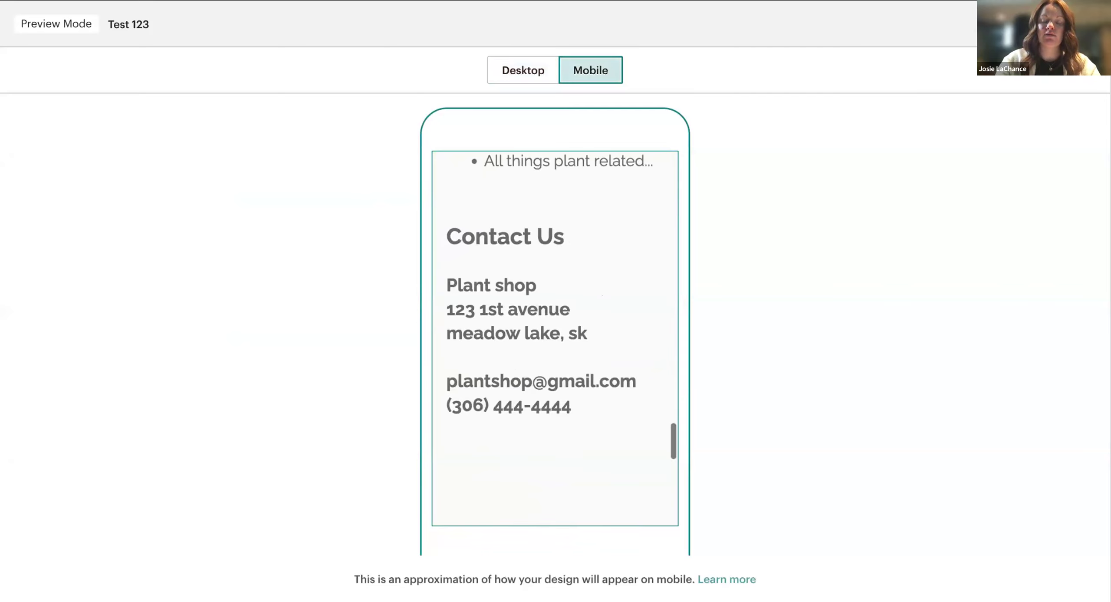
{"action": "scroll", "coordinate": [555, 339], "scroll_direction": "down", "scroll_amount": 10}
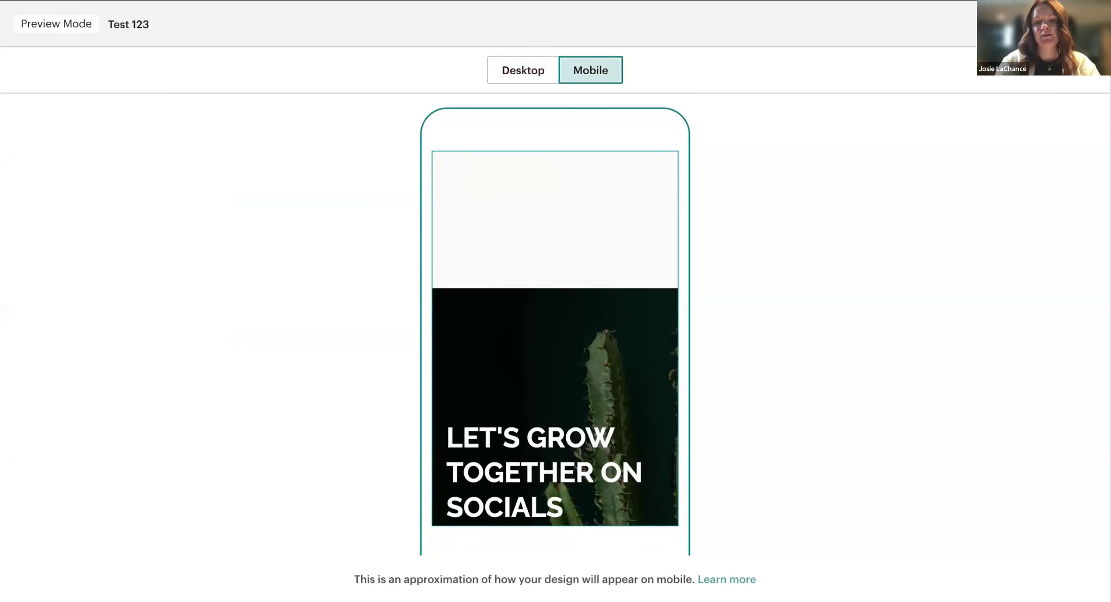
{"action": "scroll", "coordinate": [555, 317], "scroll_direction": "down", "scroll_amount": 2}
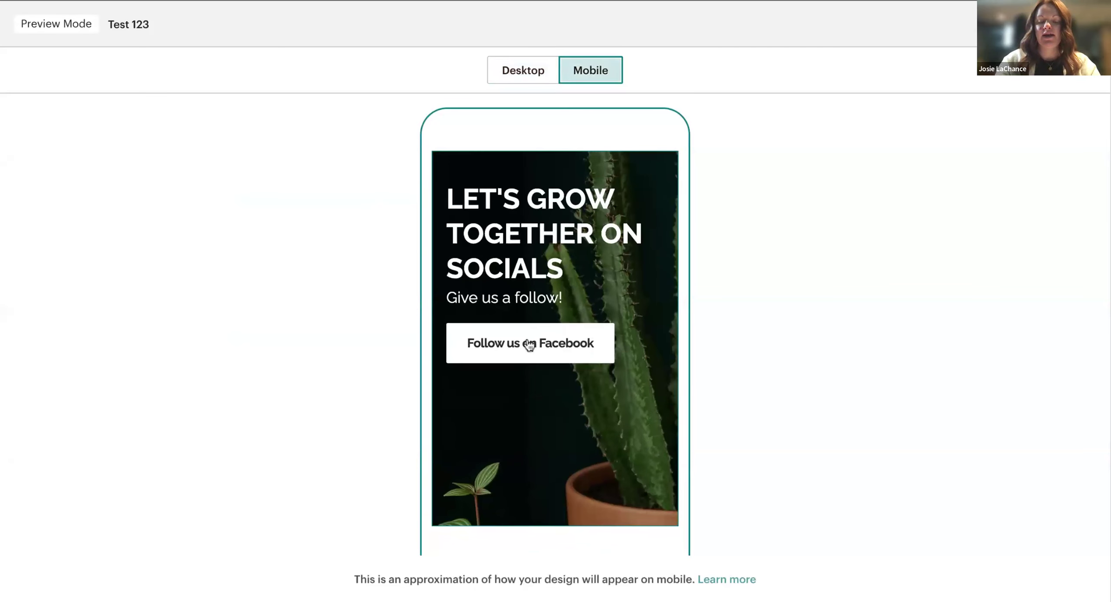
{"action": "scroll", "coordinate": [604, 351], "scroll_direction": "down", "scroll_amount": 5}
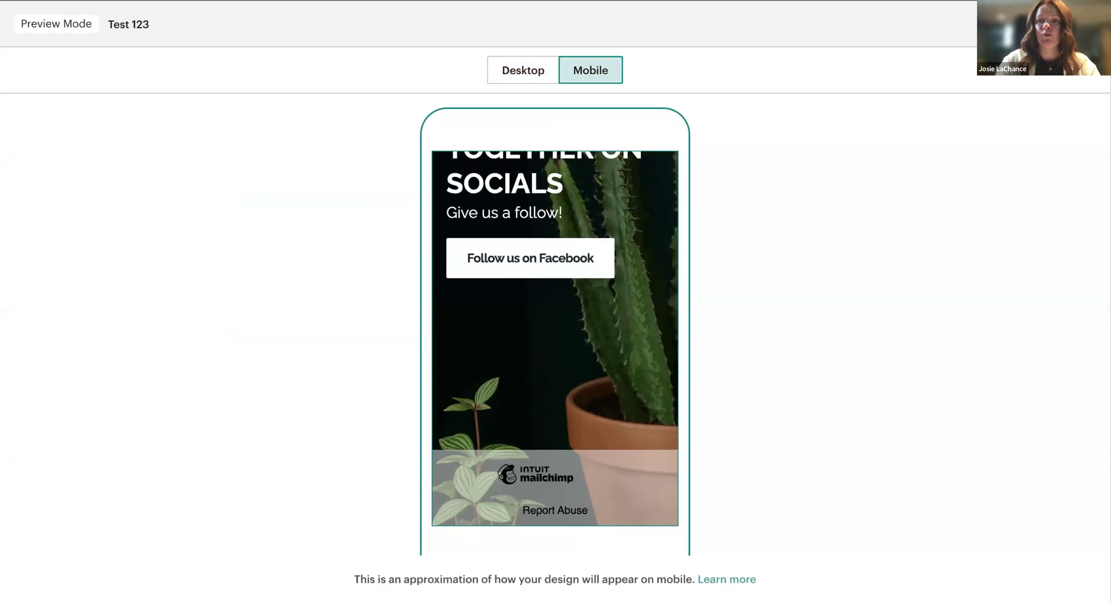
{"action": "left_click", "coordinate": [1081, 24]}
Save the design and scroll through the Test 123 ready-to-publish checklist.
{"action": "left_click", "coordinate": [1022, 583]}
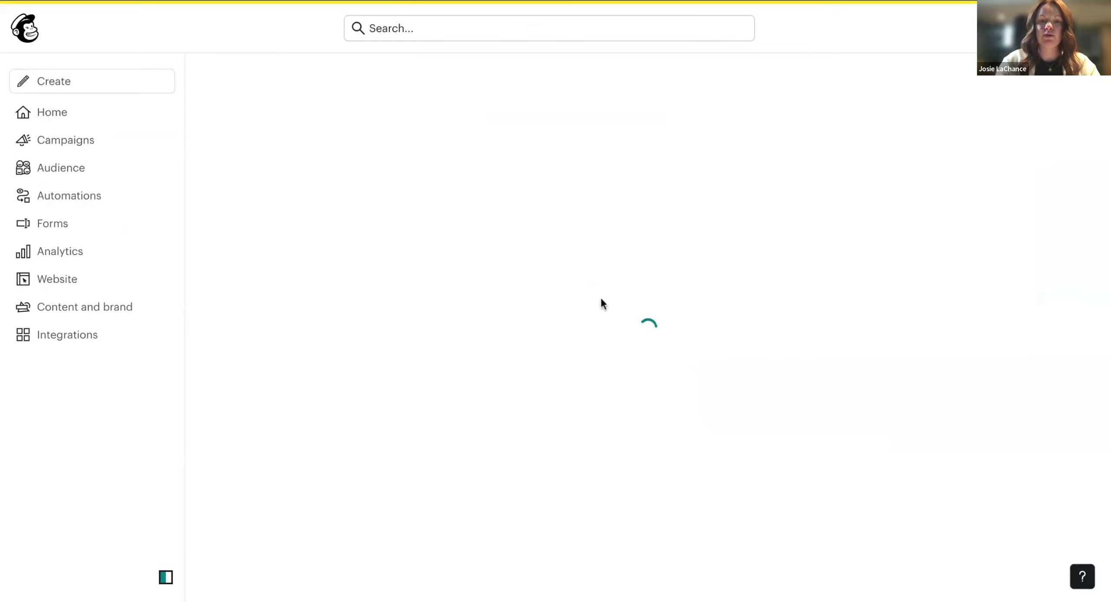
{"action": "scroll", "coordinate": [681, 290], "scroll_direction": "down", "scroll_amount": 1}
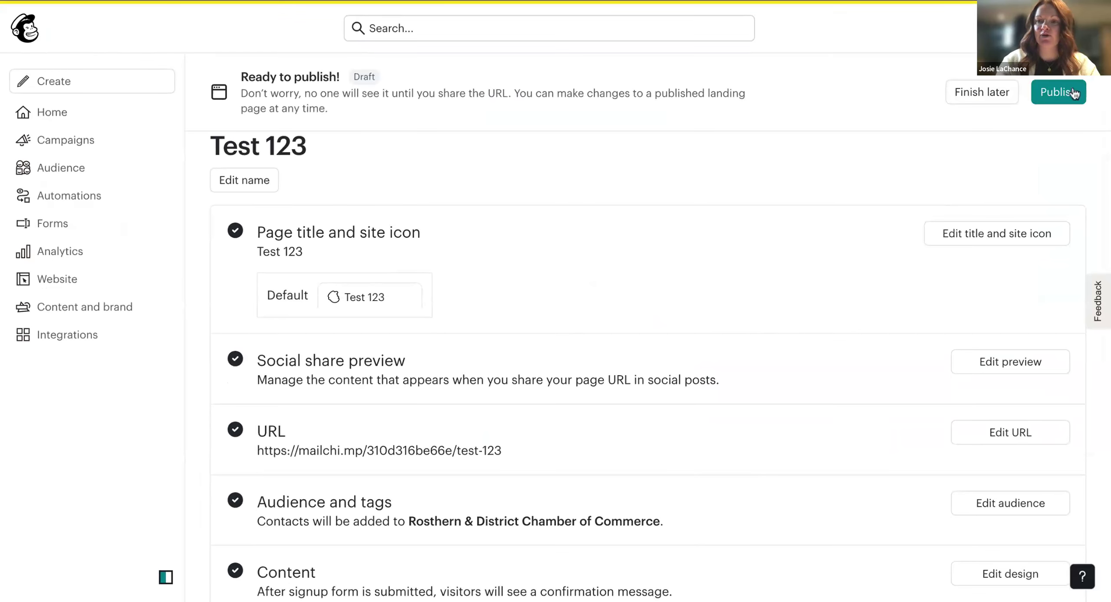
{"action": "scroll", "coordinate": [641, 259], "scroll_direction": "down", "scroll_amount": 2}
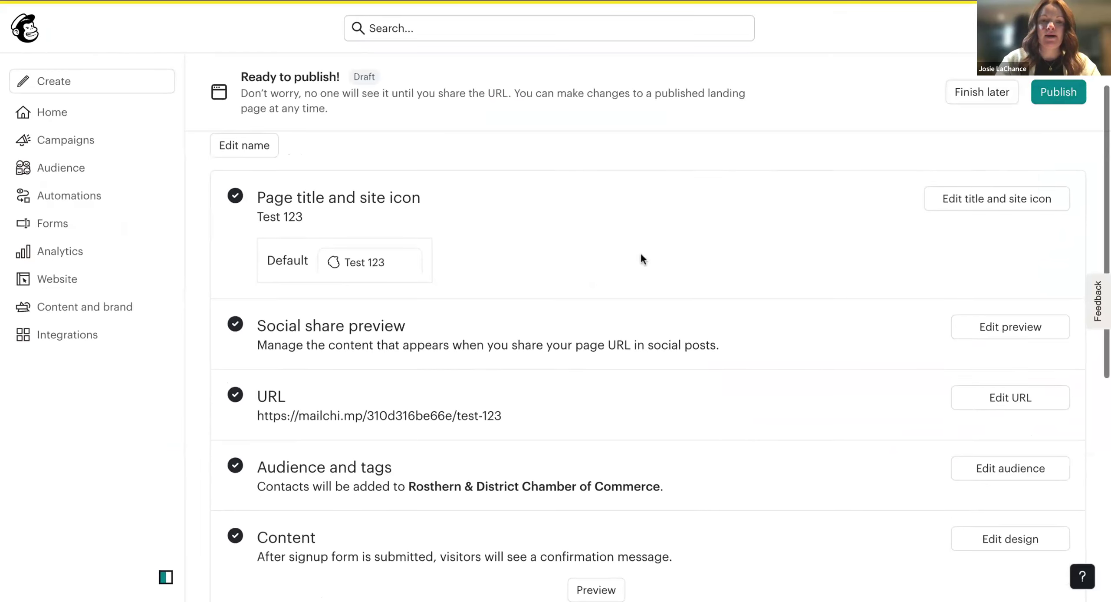
Replace the title Test 123 with 'GardenHause Plant Shop Meadow Lake'.
{"action": "left_click", "coordinate": [955, 210]}
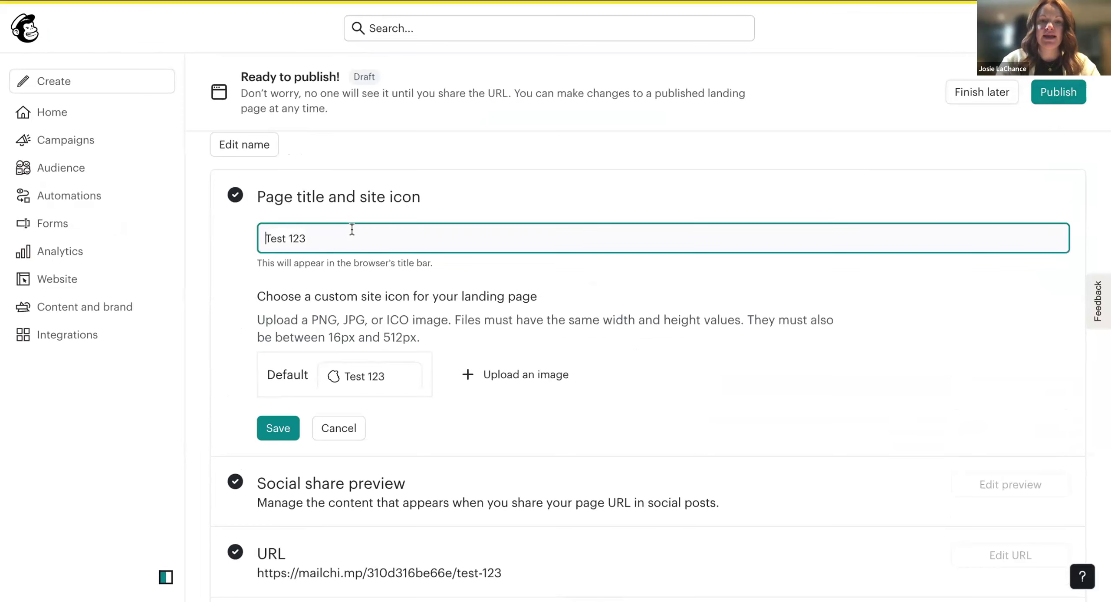
{"action": "left_click_drag", "start_coordinate": [342, 238], "coordinate": [248, 238]}
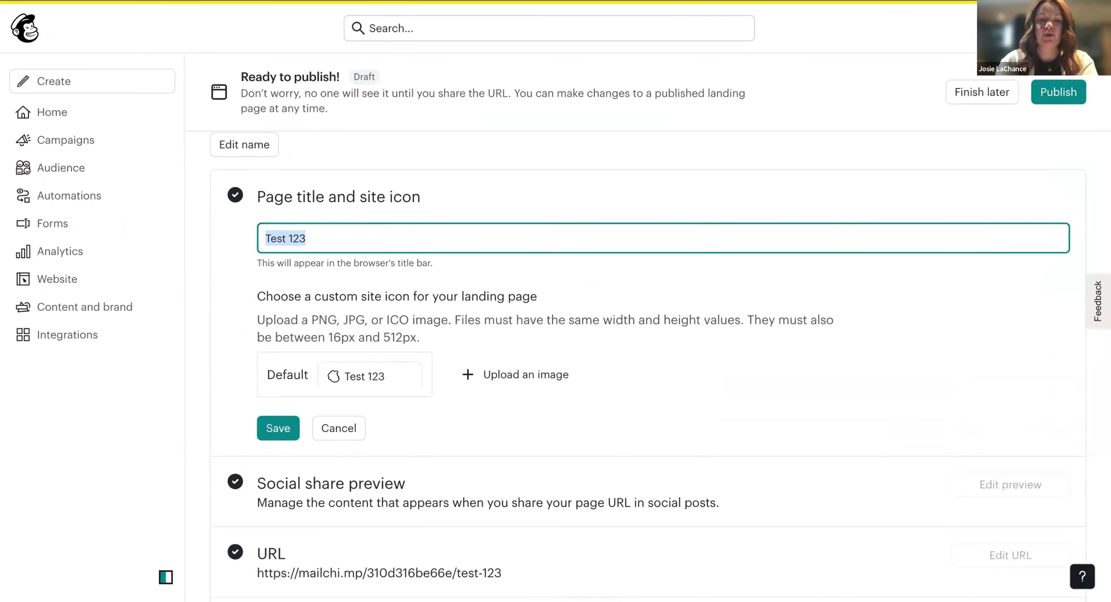
{"action": "type", "text": "P"}
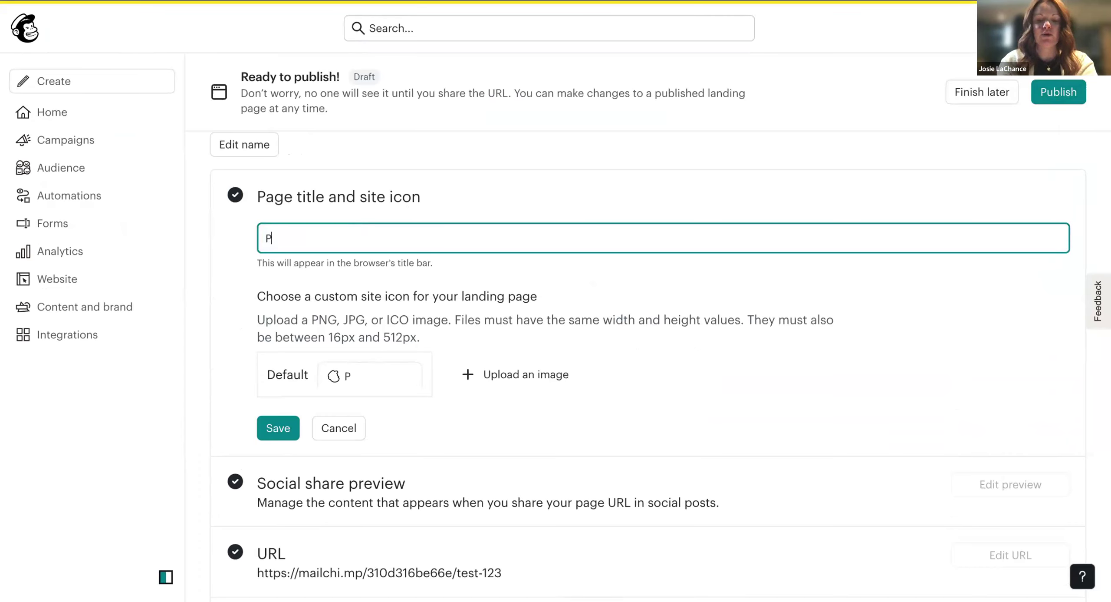
{"action": "type", "text": "lant Shop"}
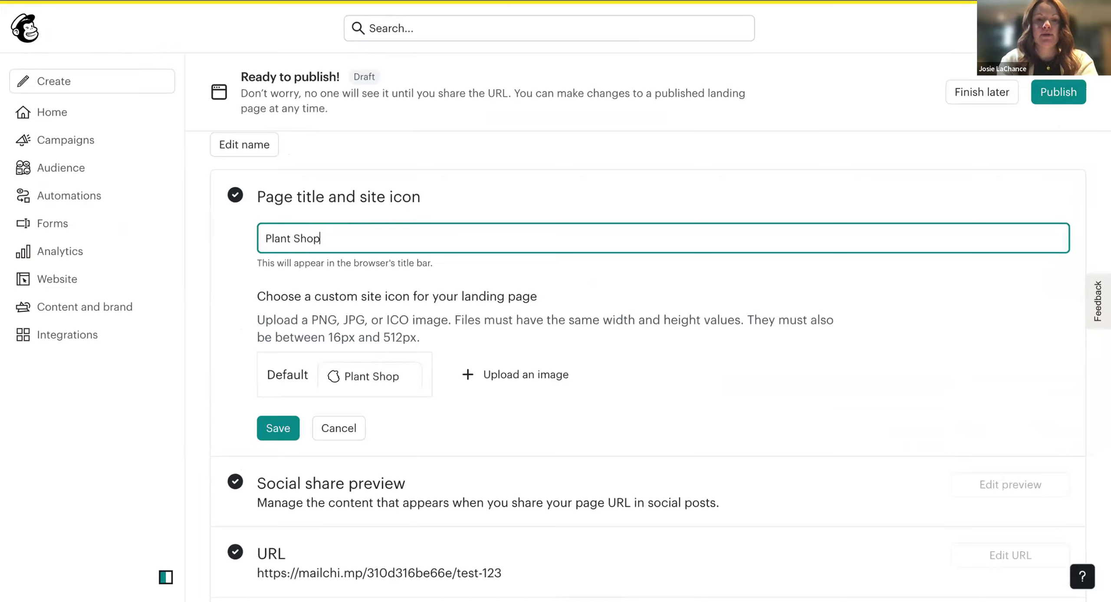
{"action": "key", "text": "Home"}
{"action": "type", "text": "GardenHause,"}
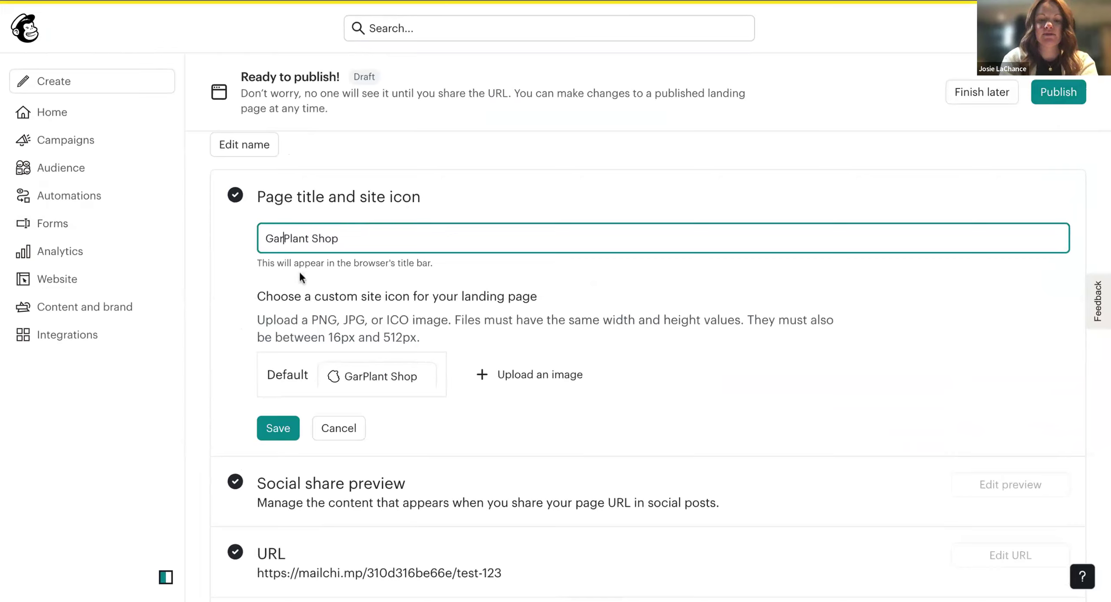
{"action": "key", "text": "BackSpace"}
{"action": "key", "text": "BackSpace"}
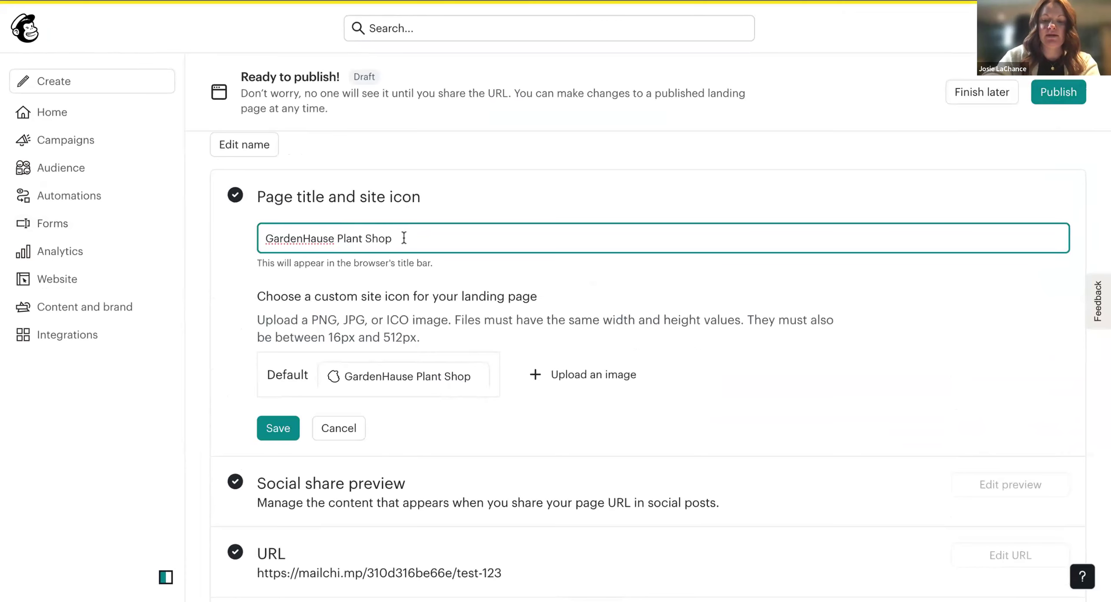
{"action": "type", "text": "Meadow Lake"}
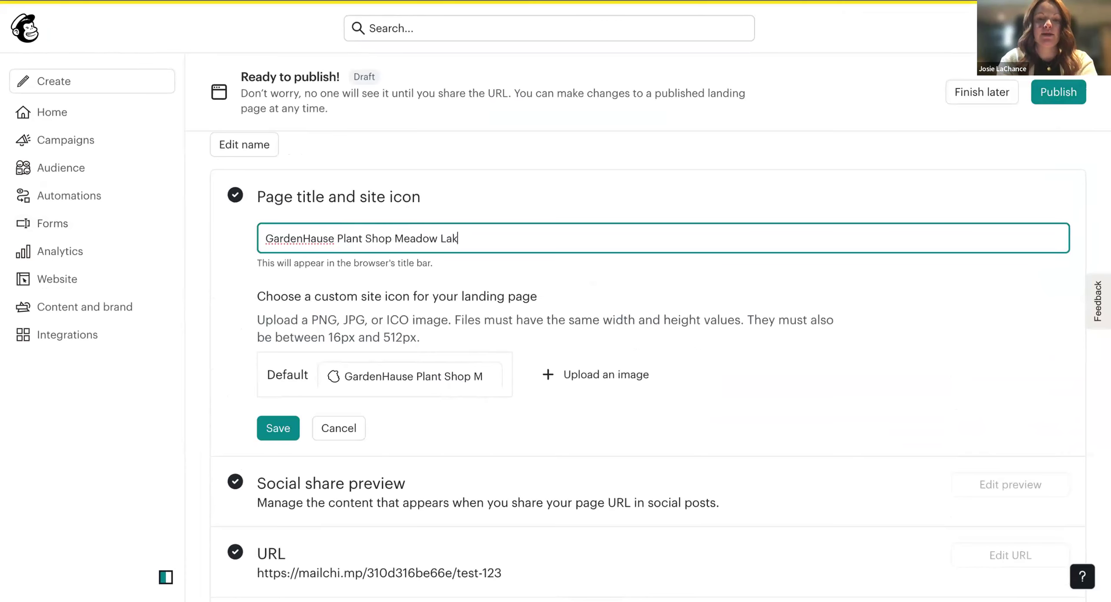
Scroll through the page's URL, tracking and reCAPTCHA settings.
{"action": "scroll", "coordinate": [444, 398], "scroll_direction": "down", "scroll_amount": 1}
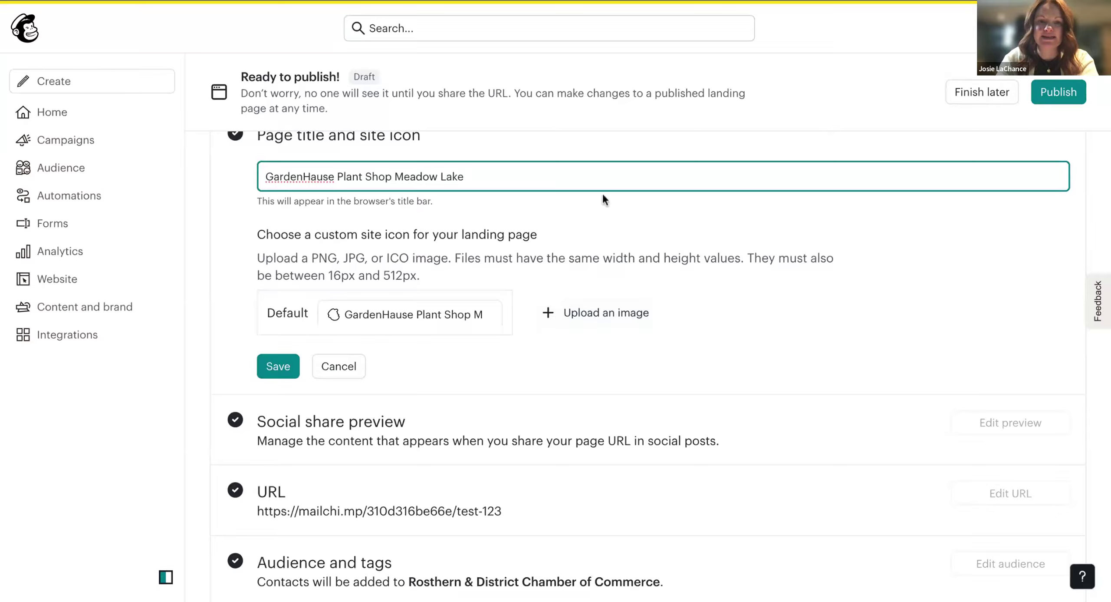
{"action": "scroll", "coordinate": [604, 196], "scroll_direction": "down", "scroll_amount": 1}
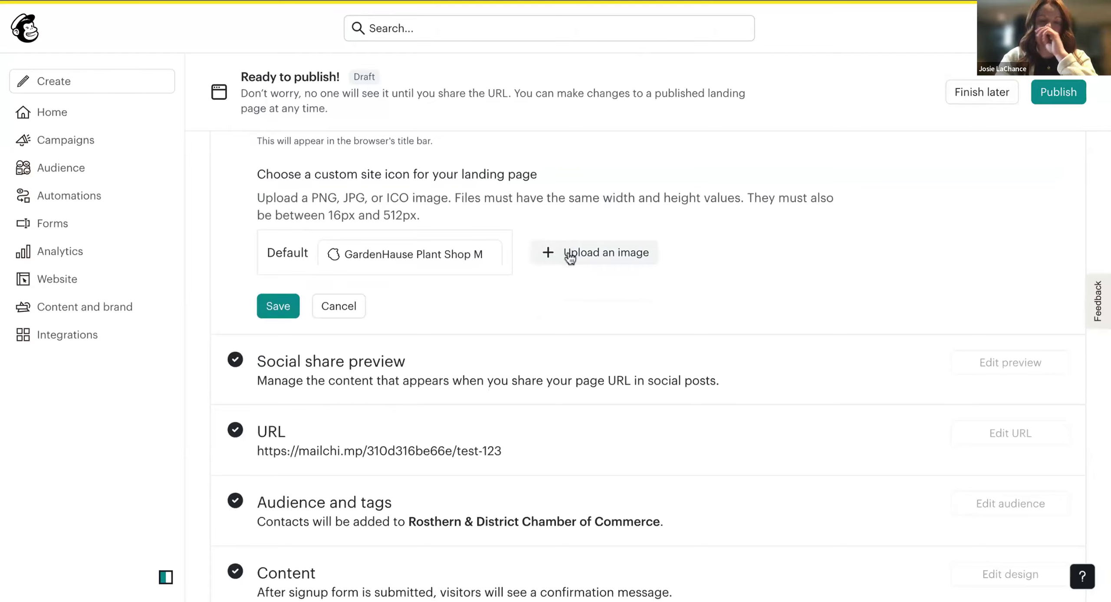
{"action": "scroll", "coordinate": [546, 330], "scroll_direction": "down", "scroll_amount": 2}
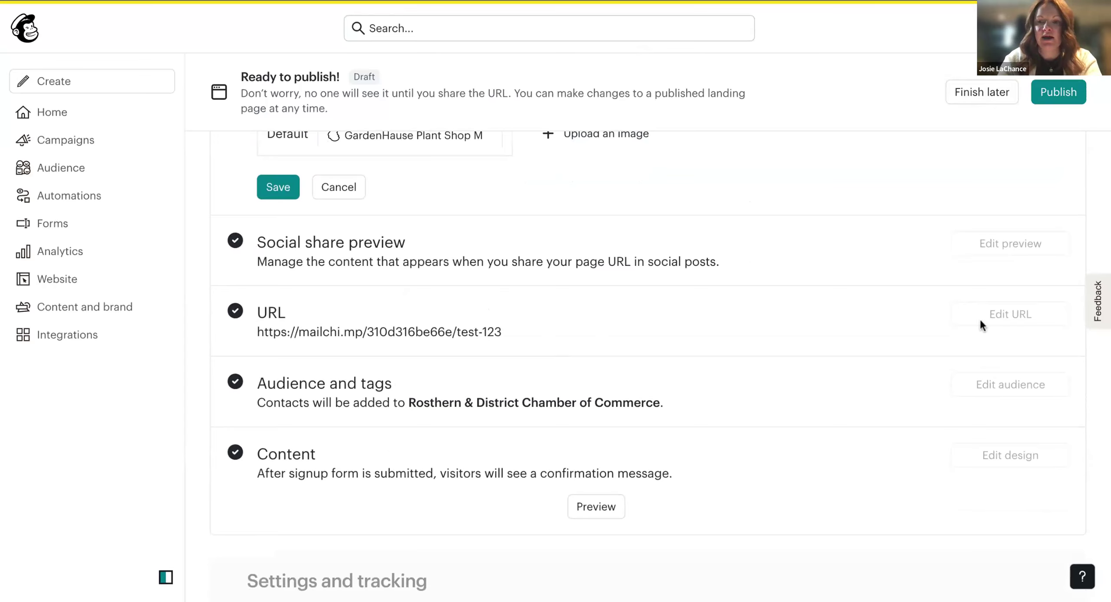
{"action": "scroll", "coordinate": [543, 379], "scroll_direction": "down", "scroll_amount": 4}
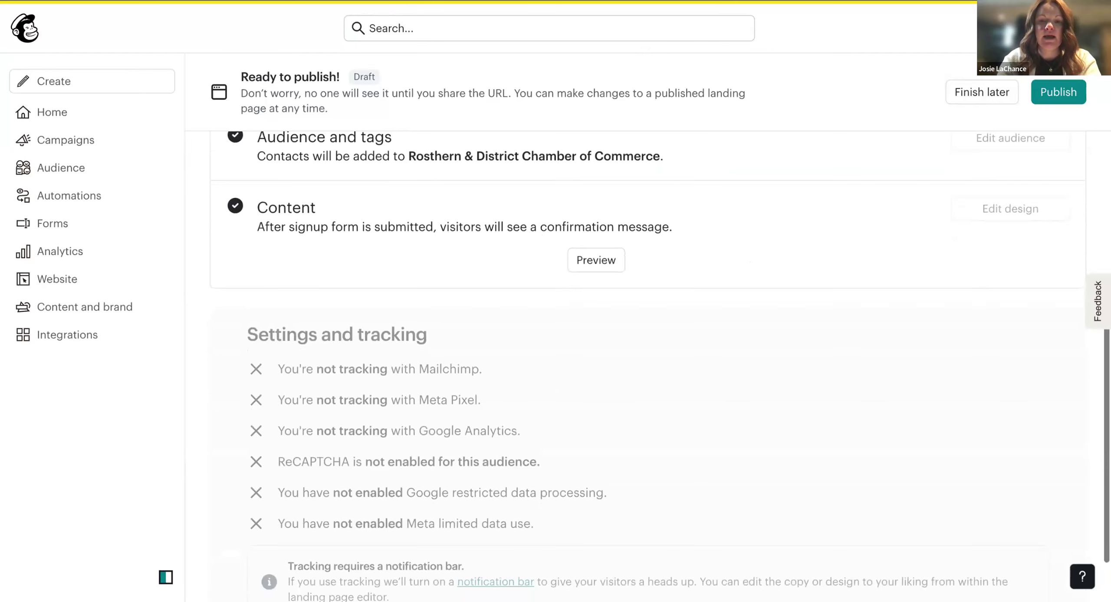
{"action": "scroll", "coordinate": [467, 199], "scroll_direction": "up", "scroll_amount": 2}
{"action": "scroll", "coordinate": [467, 199], "scroll_direction": "up", "scroll_amount": 2}
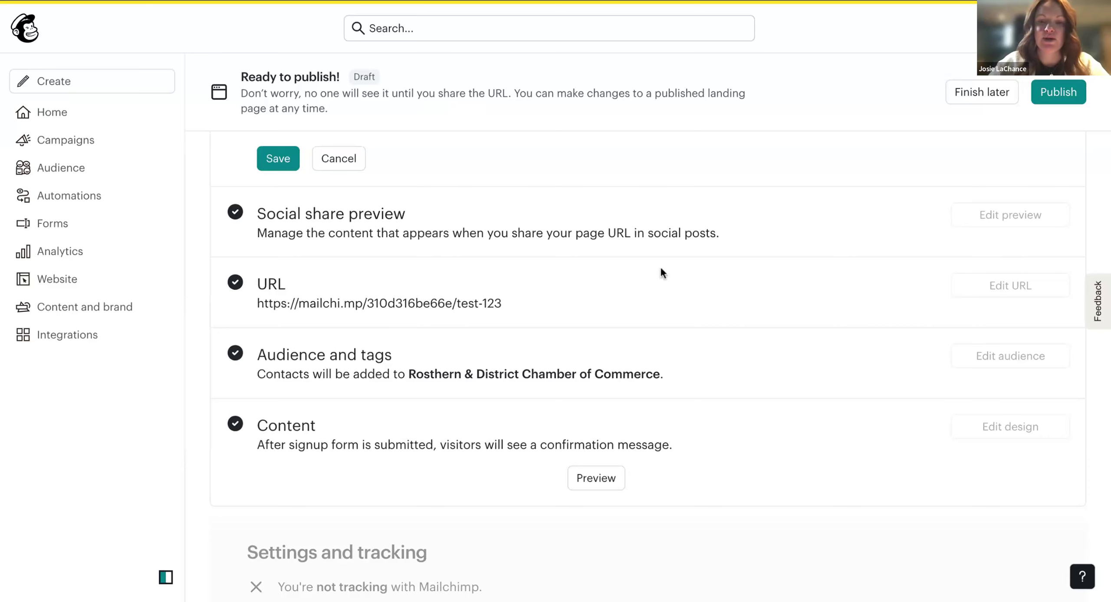
Save the new page title, then review the URL options and cancel, keeping test-123.
{"action": "scroll", "coordinate": [573, 284], "scroll_direction": "up", "scroll_amount": 3}
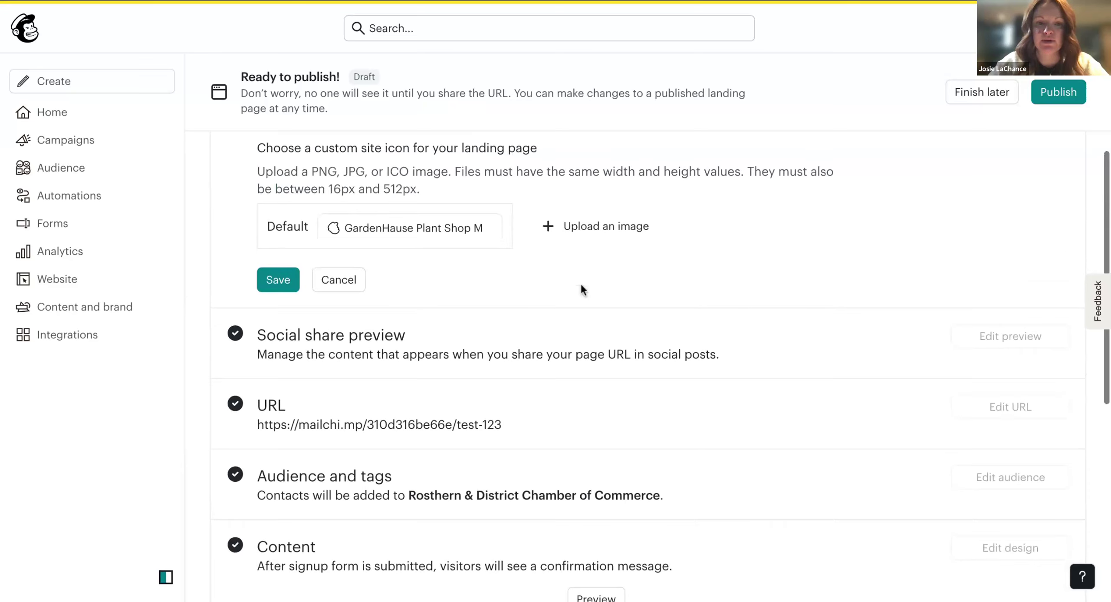
{"action": "left_click", "coordinate": [287, 292]}
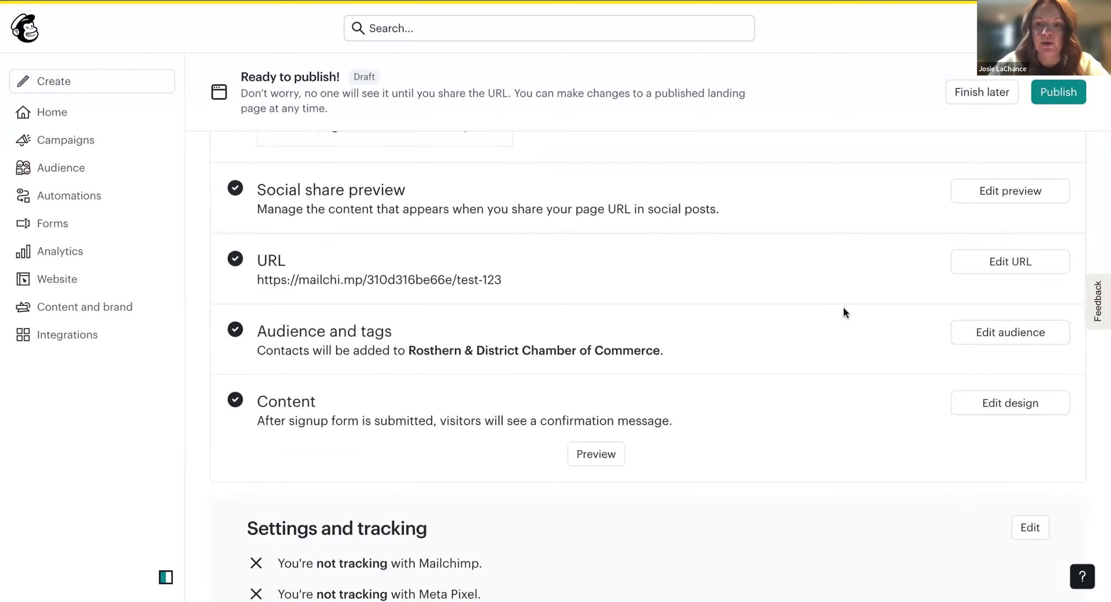
{"action": "left_click", "coordinate": [1016, 267]}
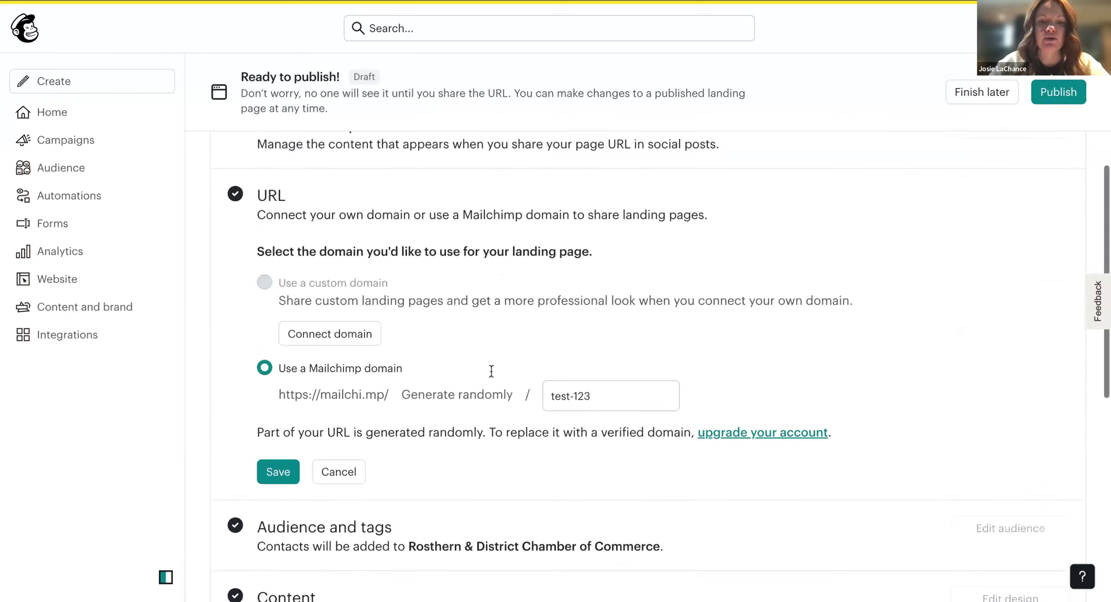
{"action": "scroll", "coordinate": [491, 371], "scroll_direction": "down", "scroll_amount": 1}
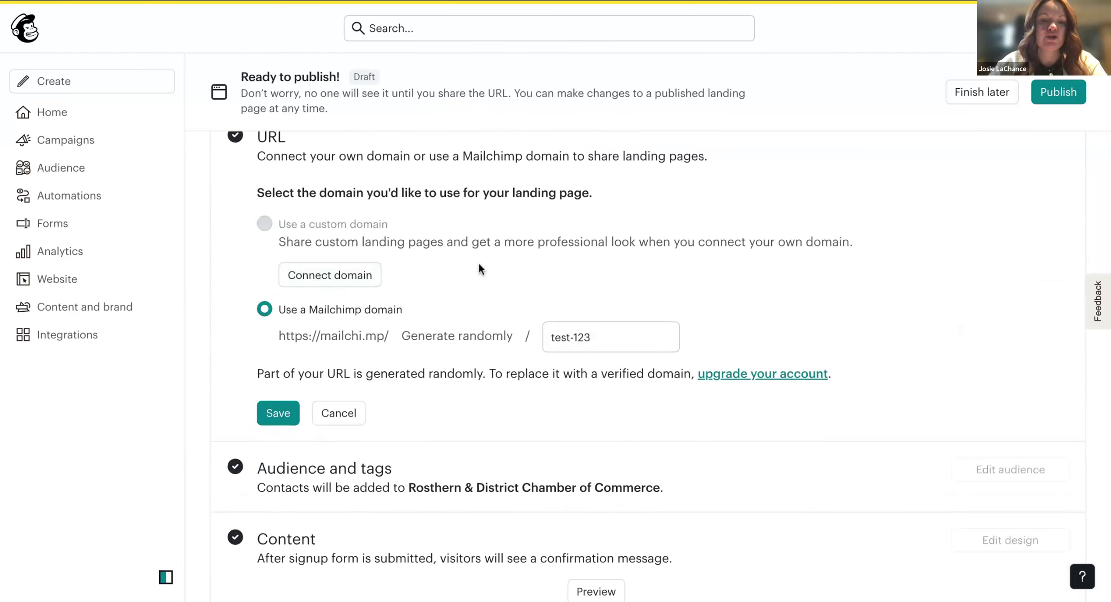
{"action": "scroll", "coordinate": [479, 269], "scroll_direction": "up", "scroll_amount": 1}
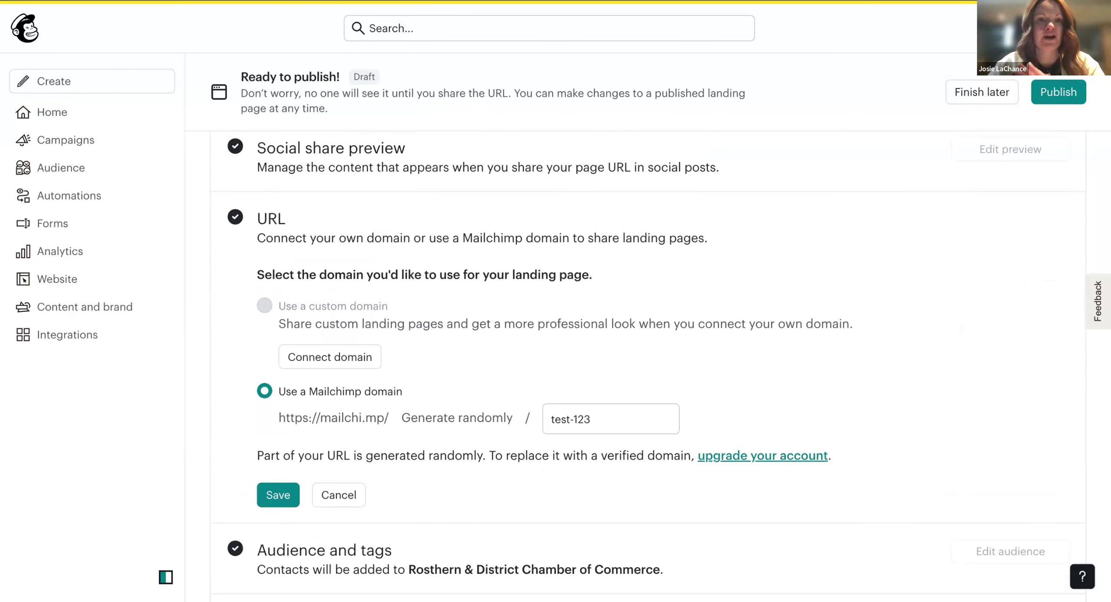
{"action": "scroll", "coordinate": [483, 282], "scroll_direction": "down", "scroll_amount": 2}
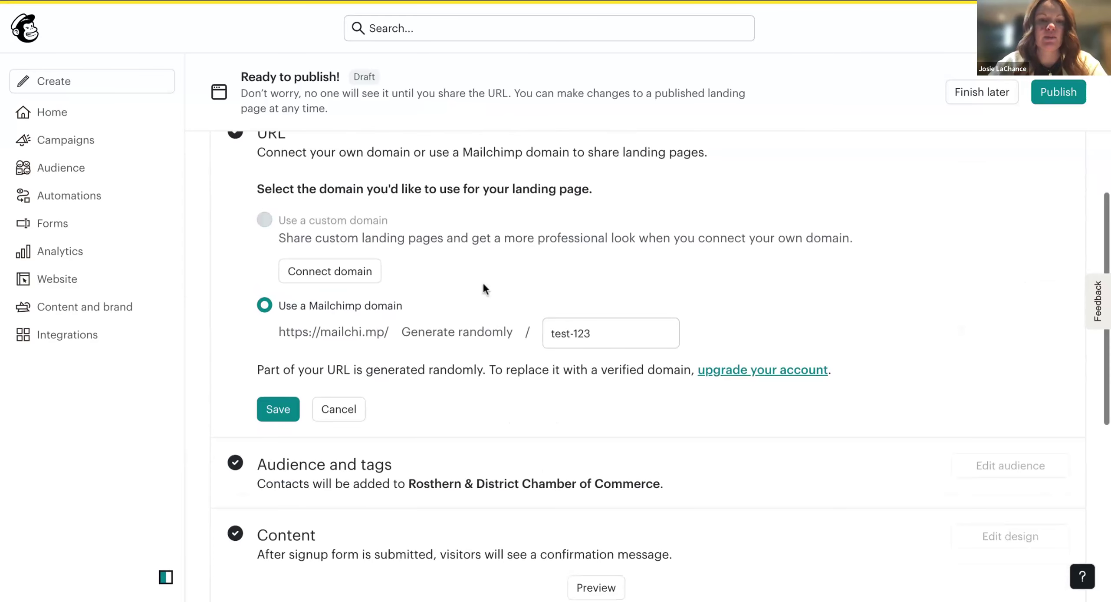
{"action": "left_click", "coordinate": [343, 315]}
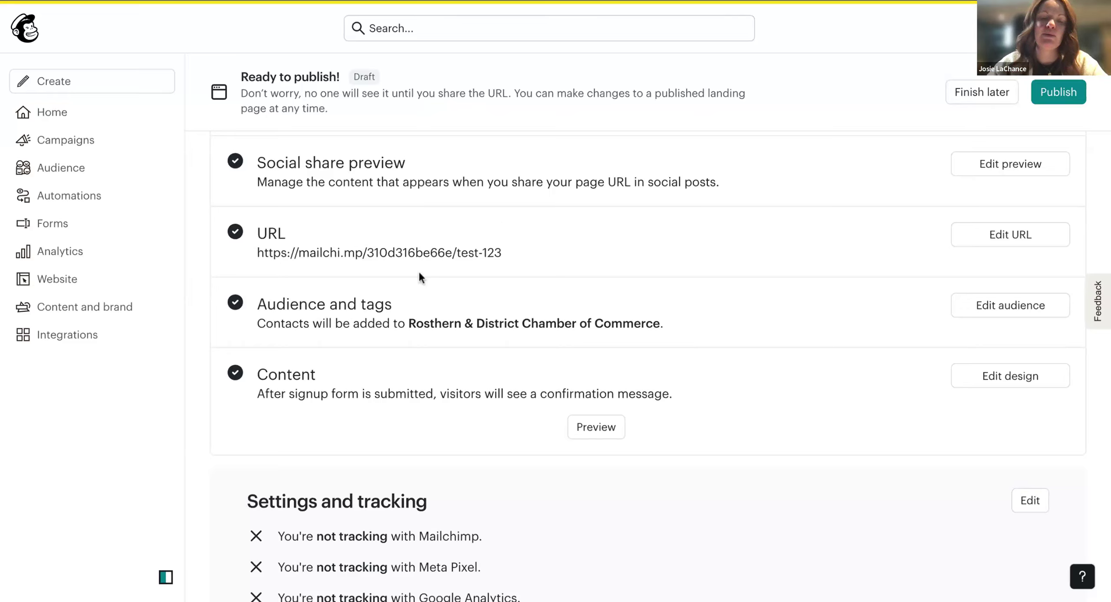
{"action": "triple_click", "coordinate": [444, 252]}
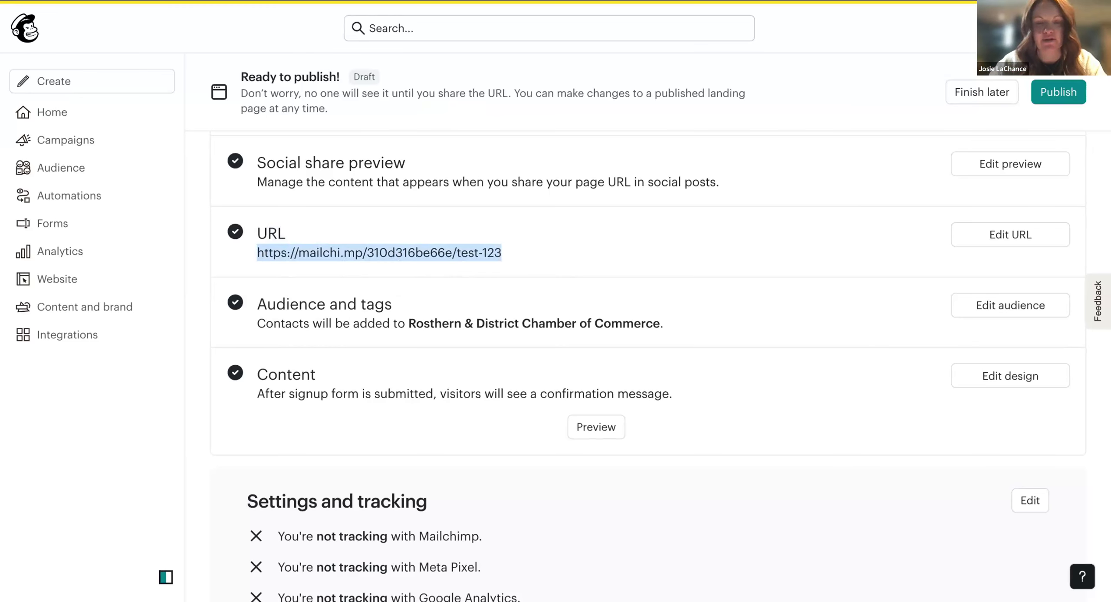
{"action": "scroll", "coordinate": [697, 273], "scroll_direction": "down", "scroll_amount": 1}
{"action": "left_click", "coordinate": [697, 272]}
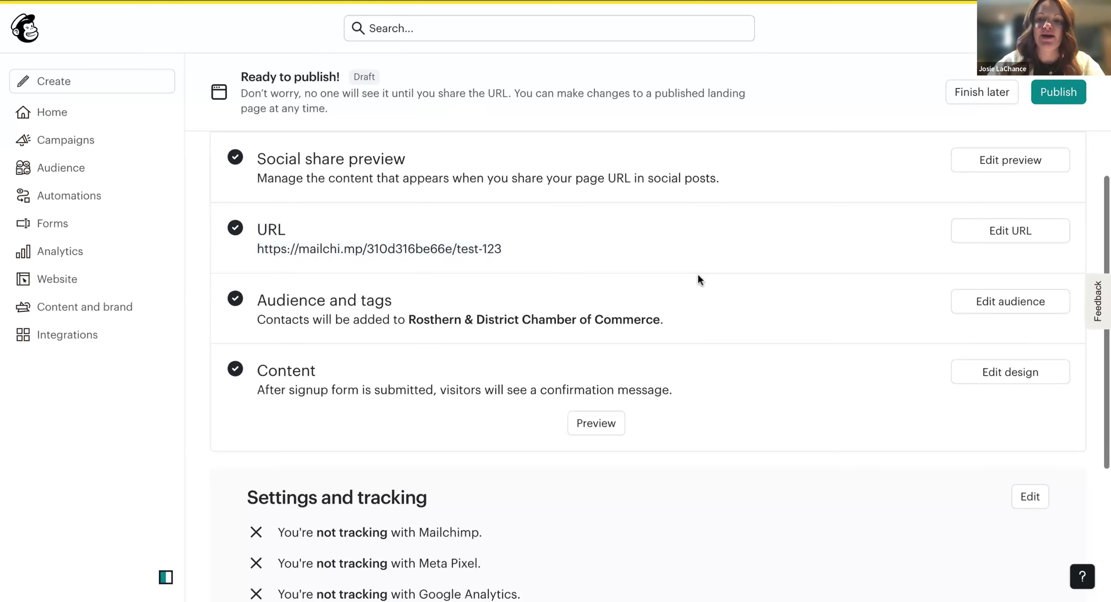
{"action": "scroll", "coordinate": [821, 288], "scroll_direction": "up", "scroll_amount": 1}
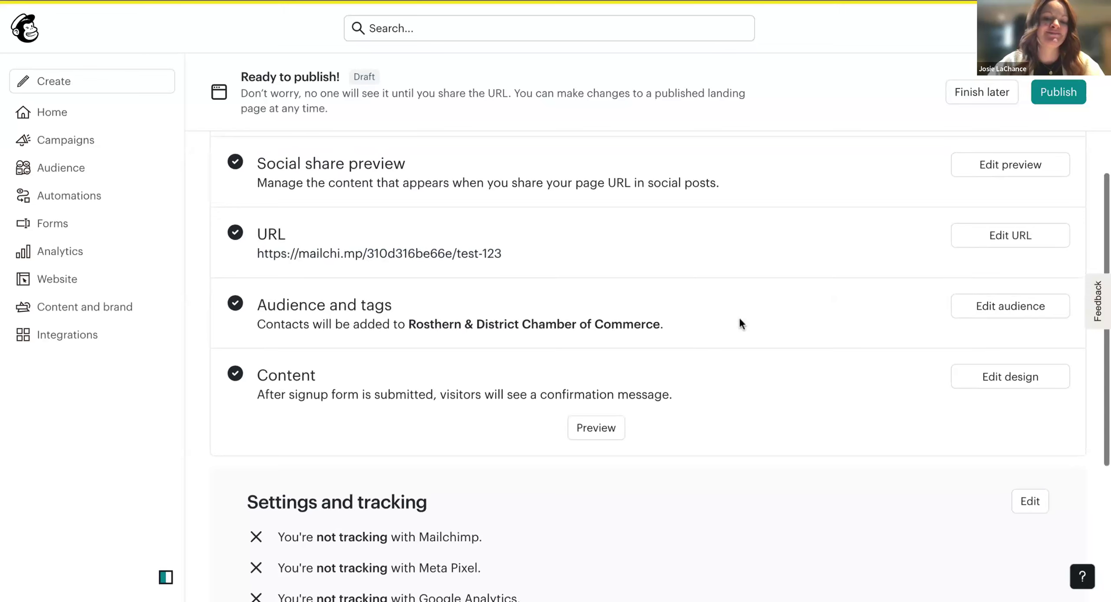